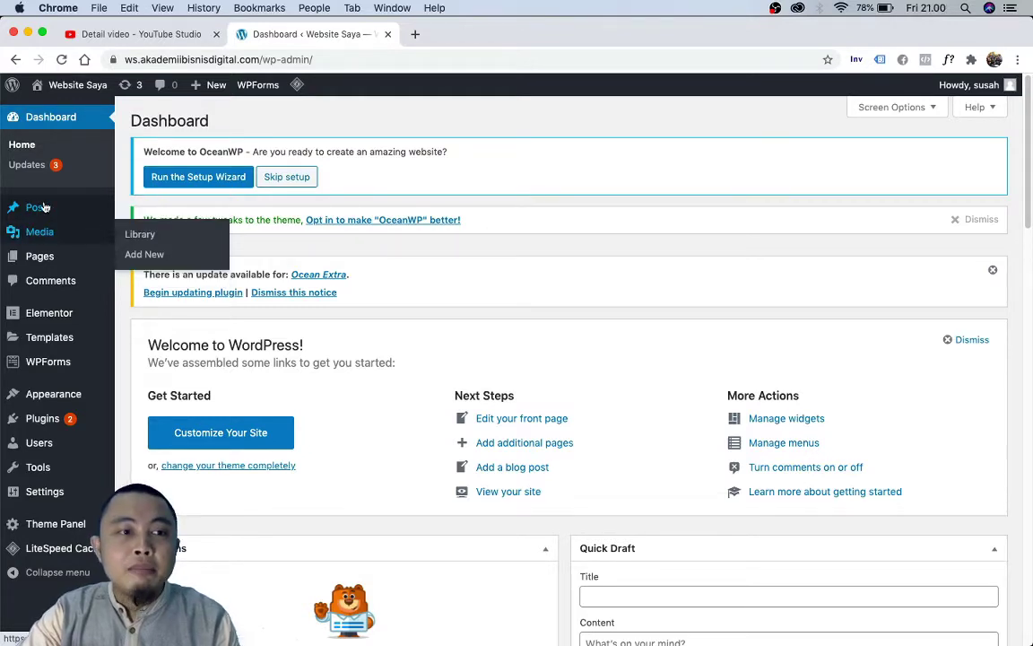
- Start a new blog post from the site's list of posts
left_click(59, 207)
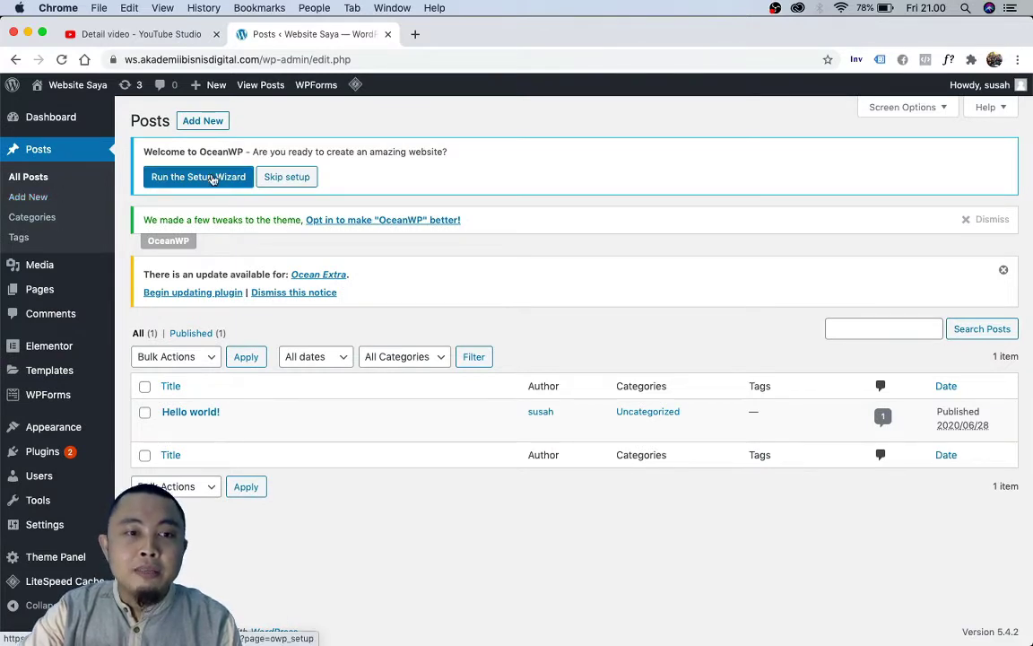
left_click(197, 124)
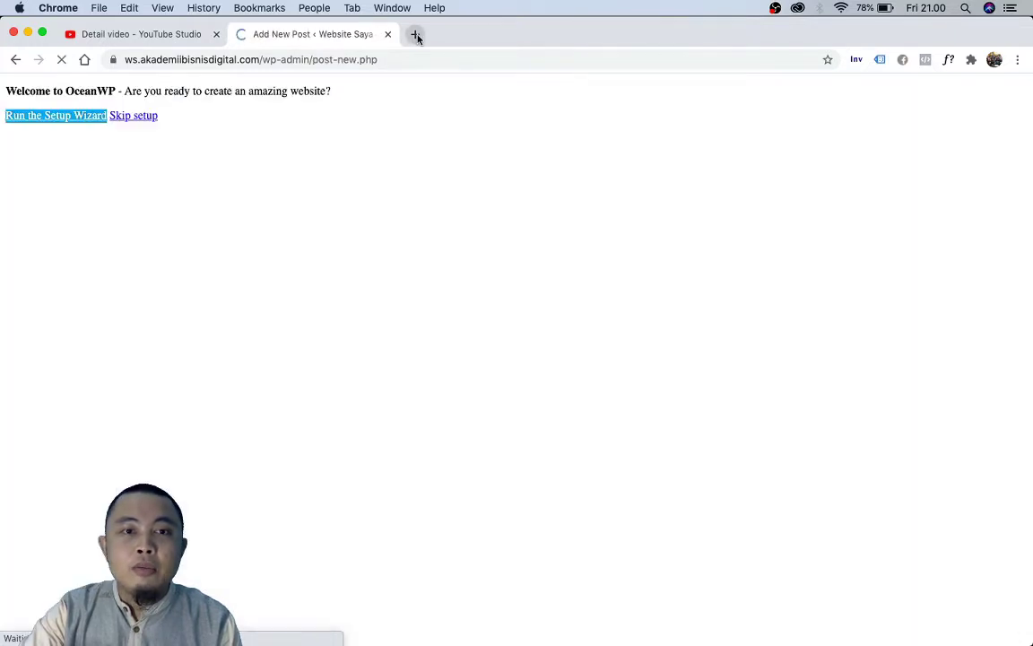
- Search Google for "contoh artikel" in a new browser tab and open the result "11+ Contoh Artikel Ilmiah Lengkap Dengan Metode"
left_click(415, 34)
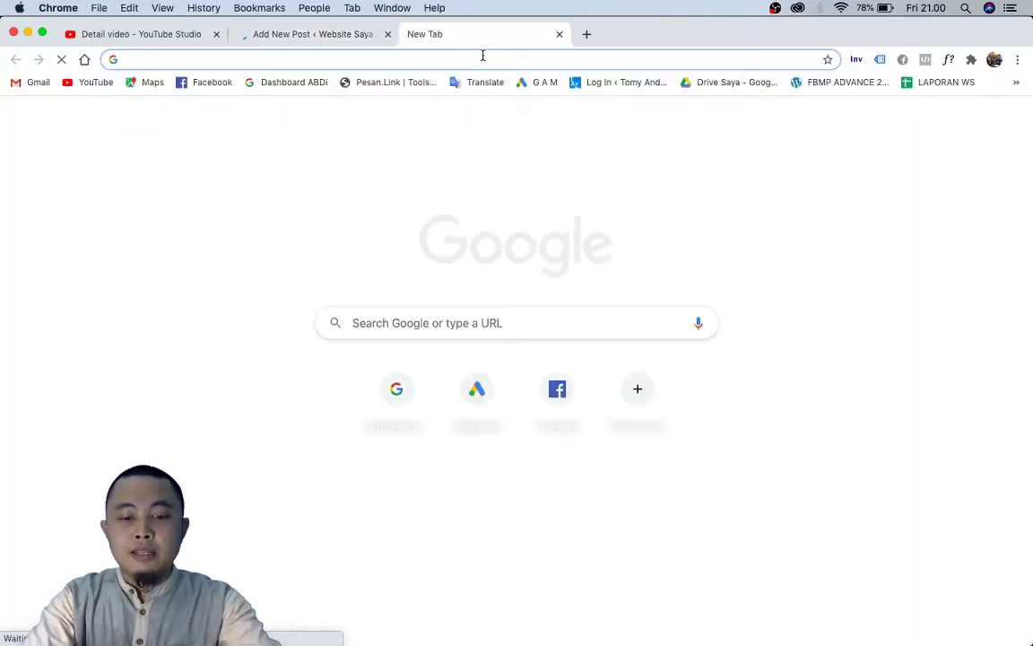
type("contoh ar")
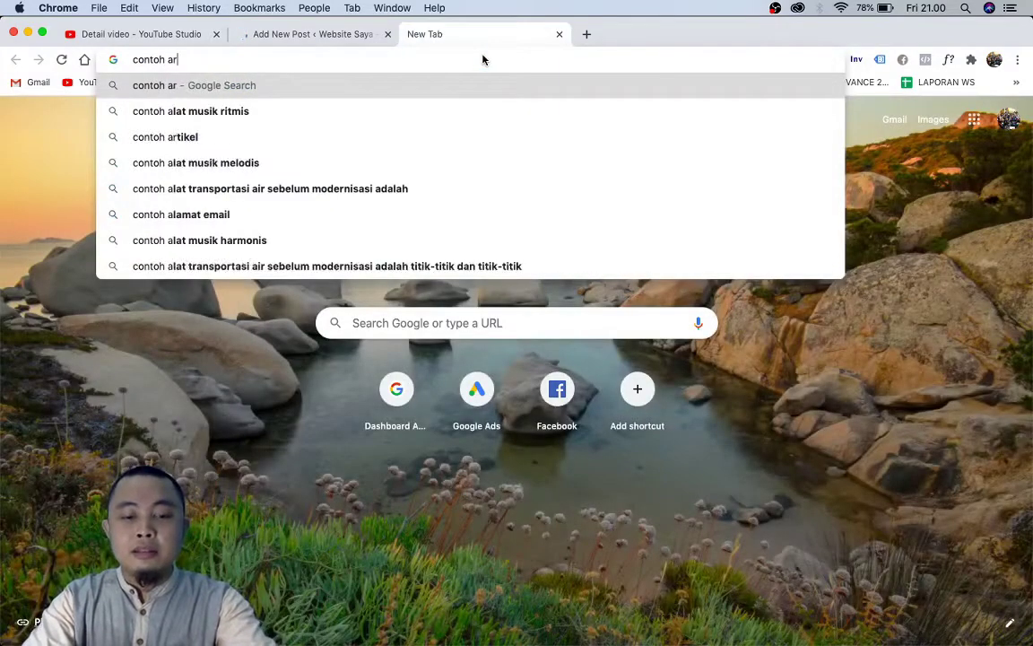
type("tikel")
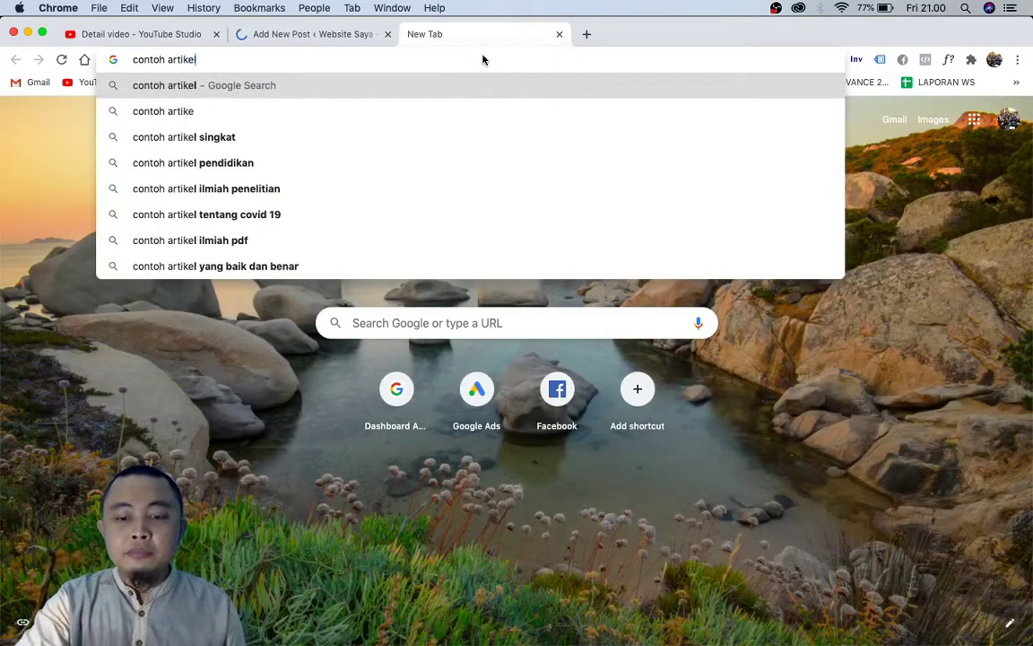
key("Return")
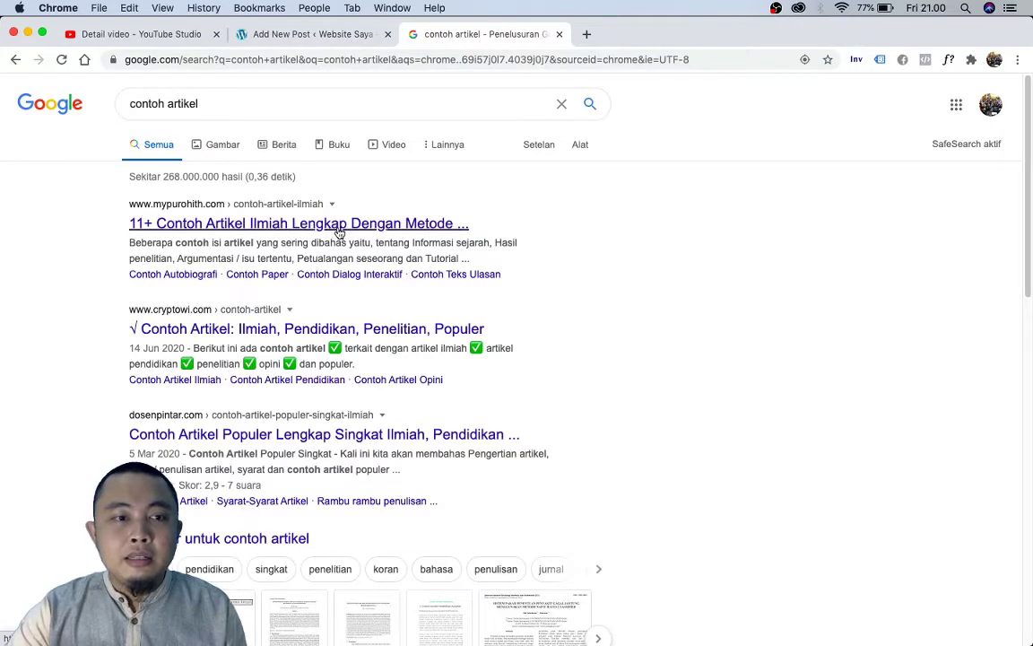
left_click(339, 224)
- Give the new post the title "Artikel /blog Anda"
left_click(298, 34)
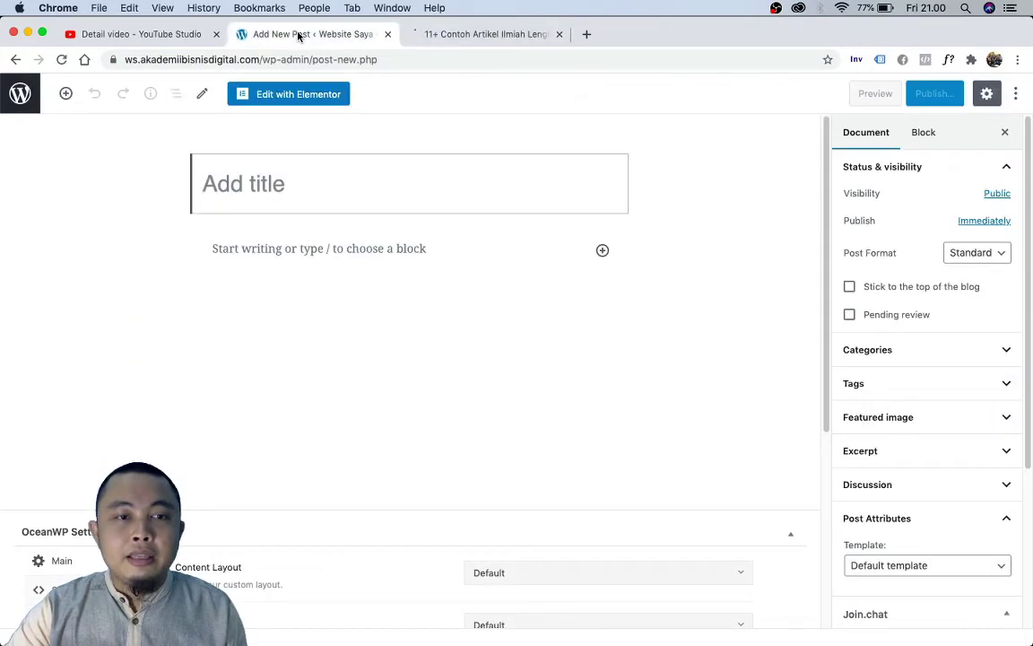
type("Ar")
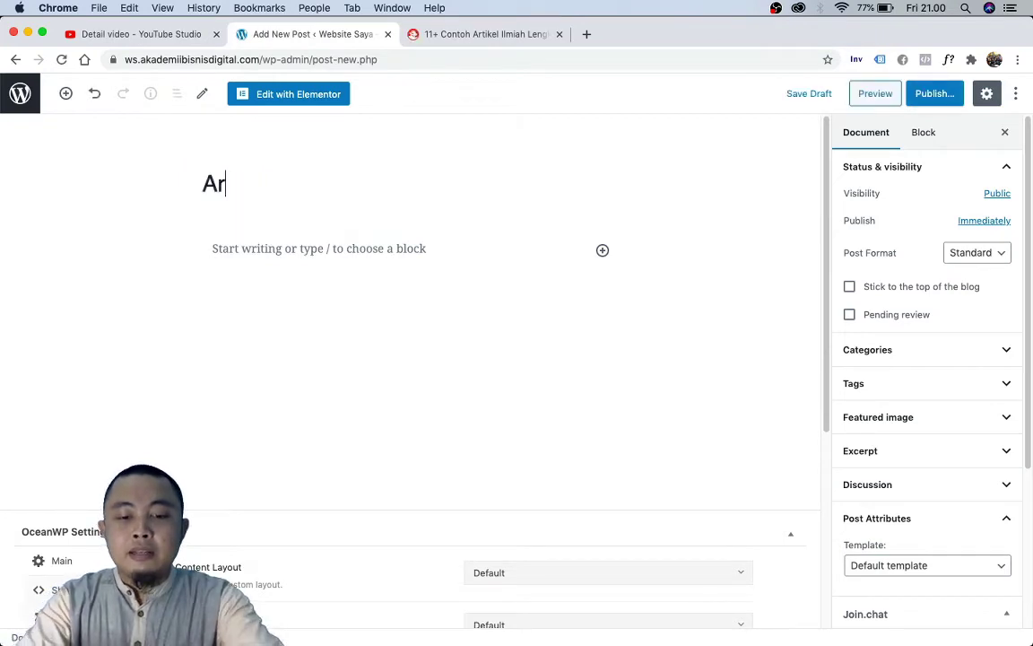
type("tikel")
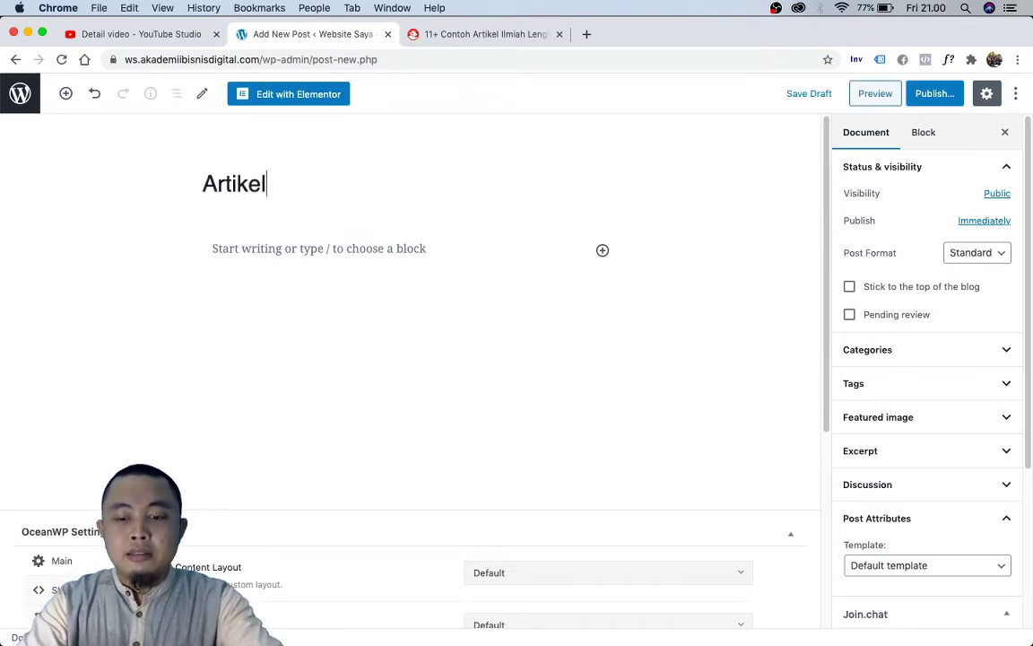
type("/")
key("BackSpace")
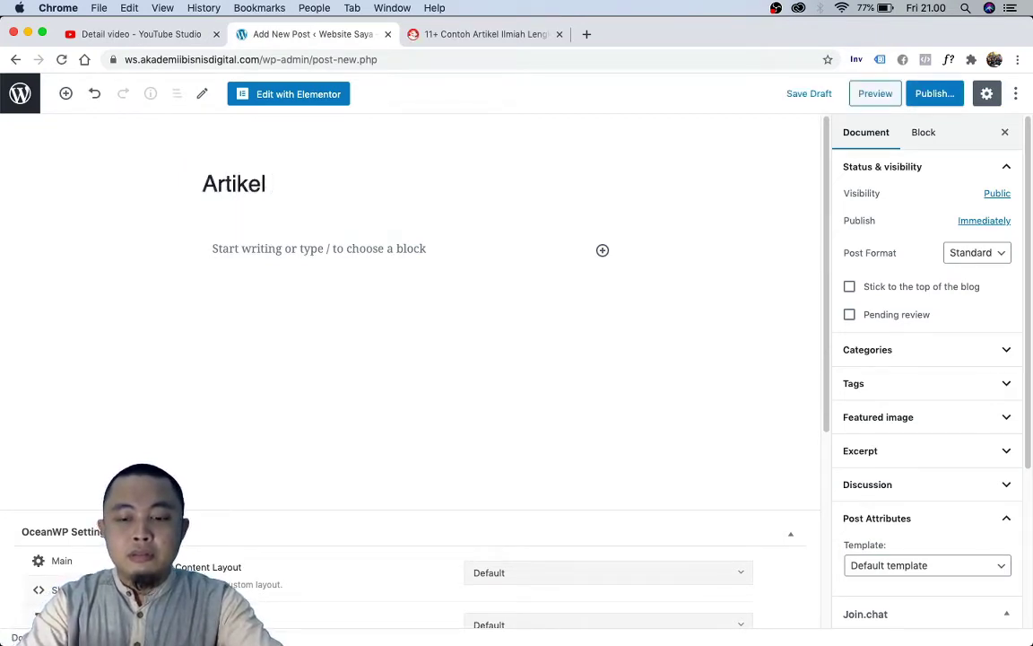
type("/bl")
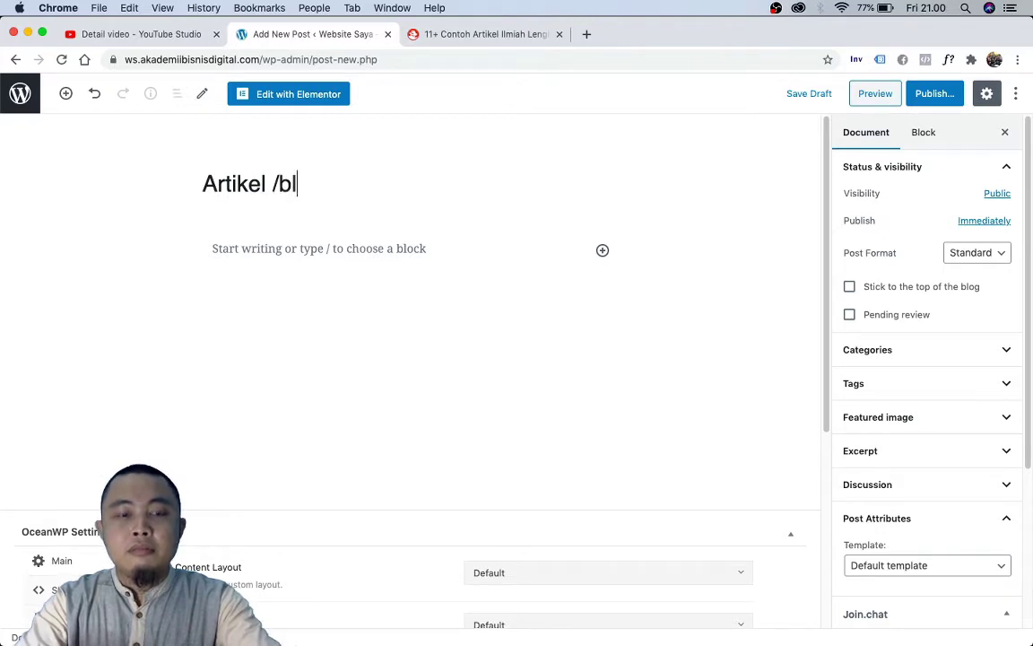
type("og Anda")
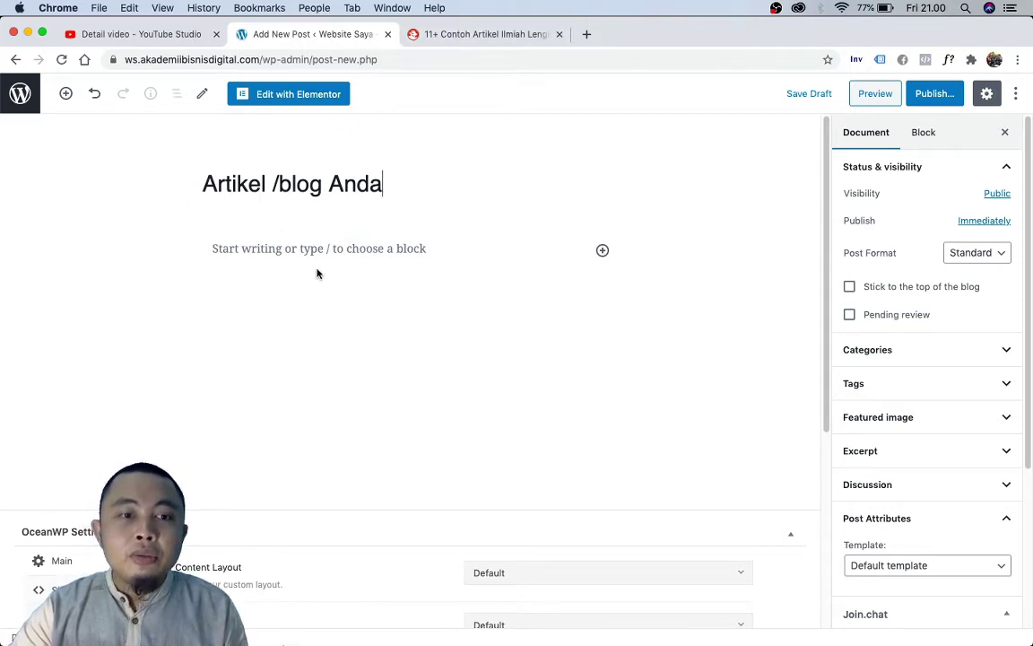
- Copy the three introductory paragraphs under the "Contoh Artikel" heading of the sample article, leaving out its bold lead-in
left_click(463, 33)
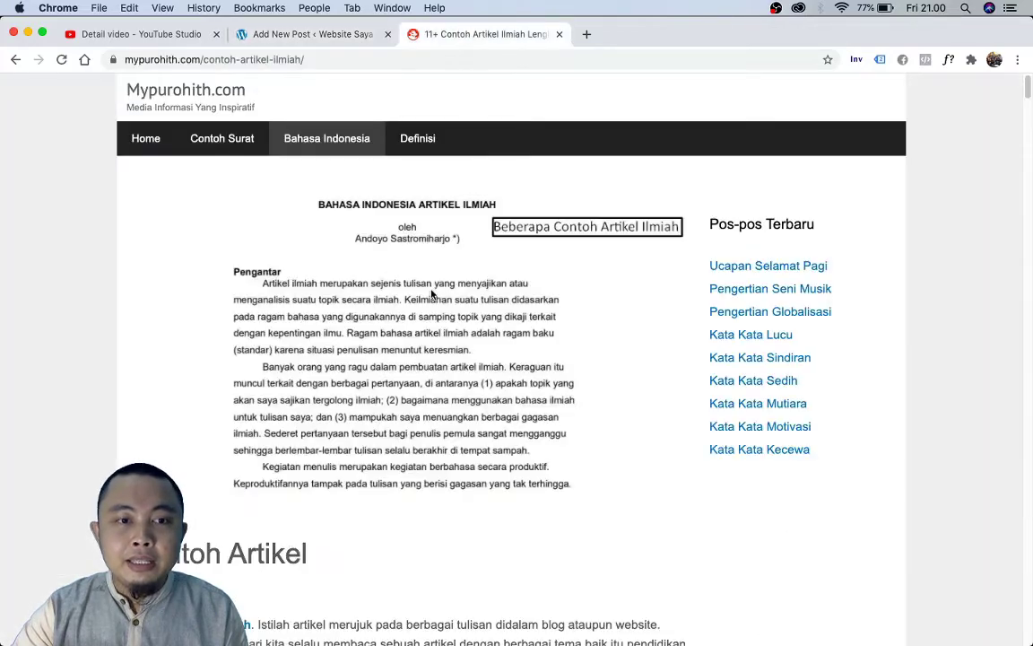
scroll(422, 292, "down", 3)
scroll(274, 354, "down", 1)
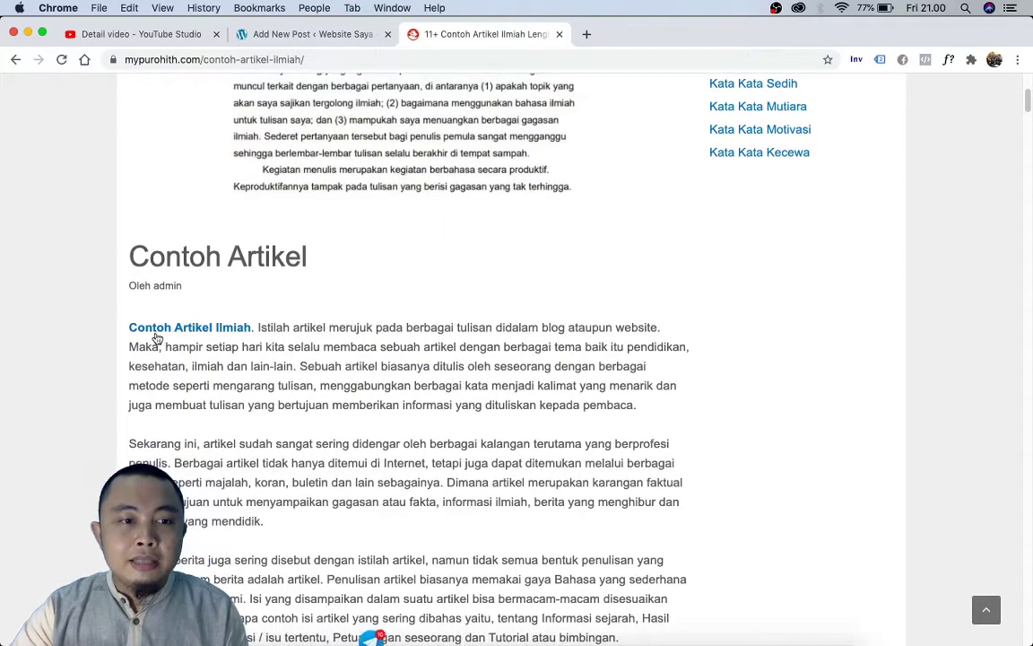
scroll(332, 339, "down", 15)
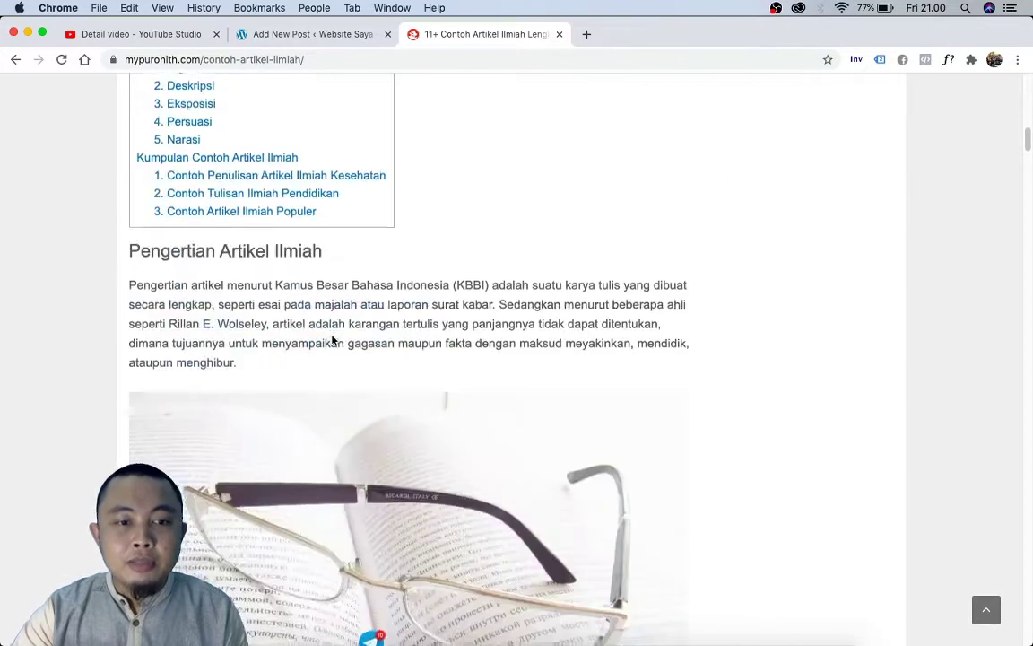
scroll(332, 337, "up", 12)
scroll(332, 337, "up", 4)
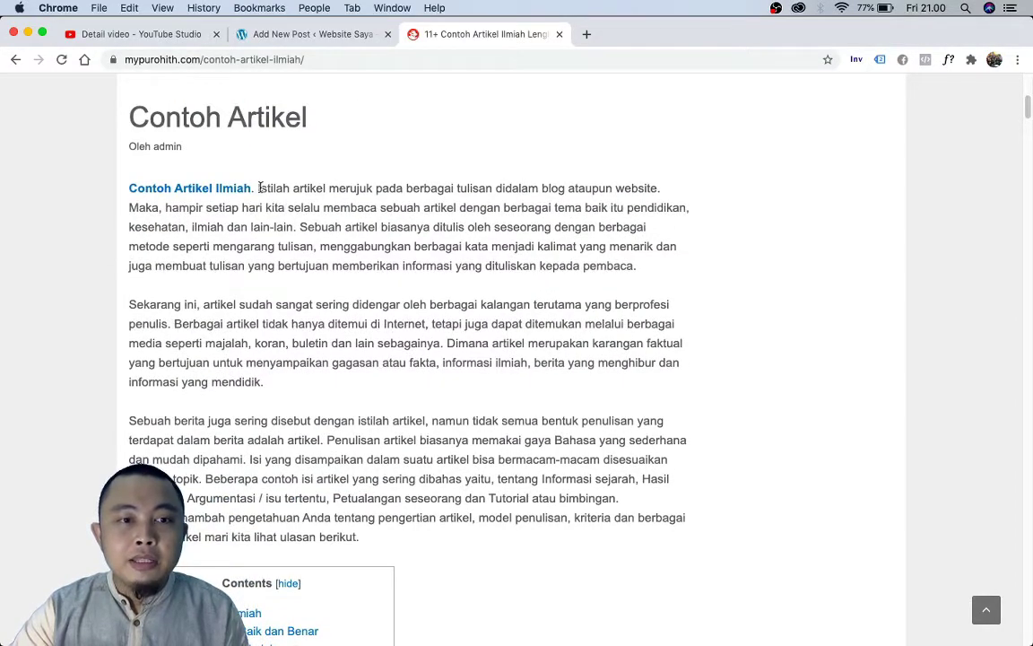
left_click_drag(259, 187, 571, 538)
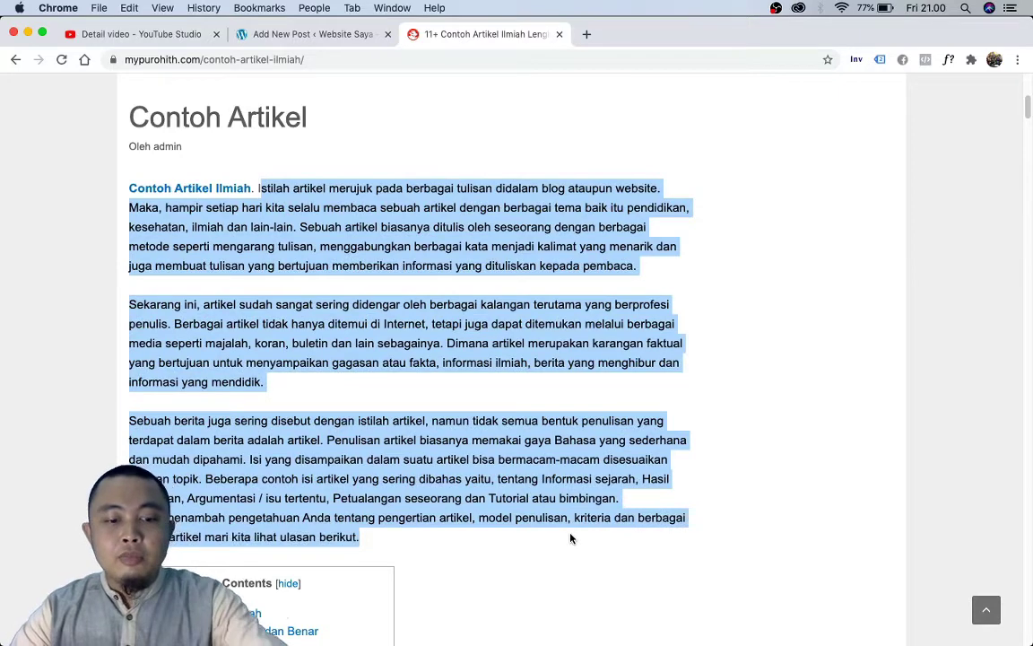
- Paste the copied paragraphs into the body of the new post, below its title
left_click(247, 33)
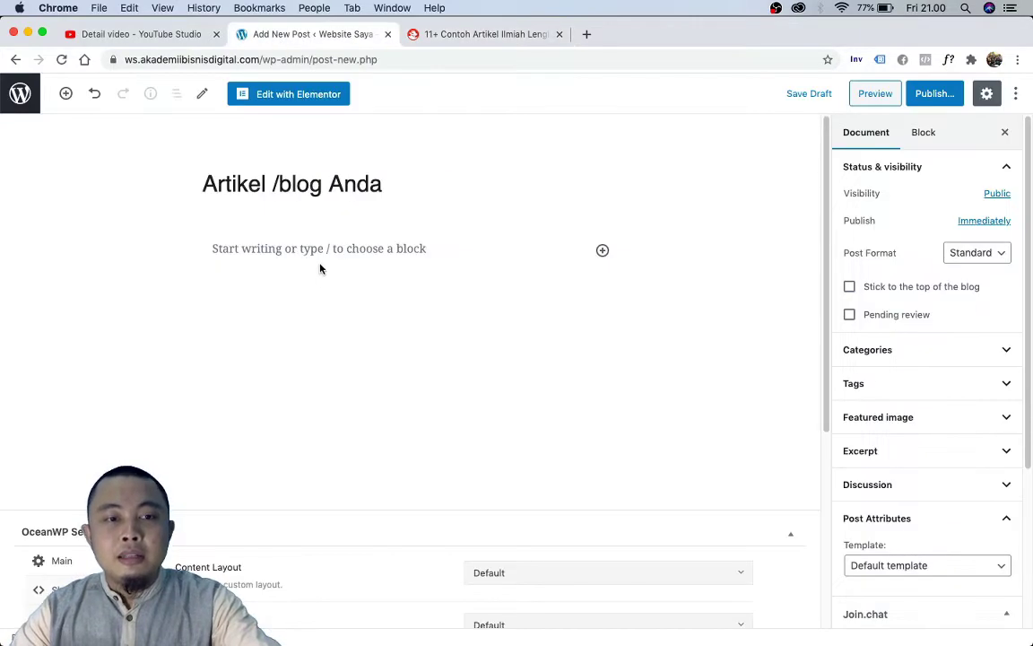
left_click(317, 247)
key("super+v")
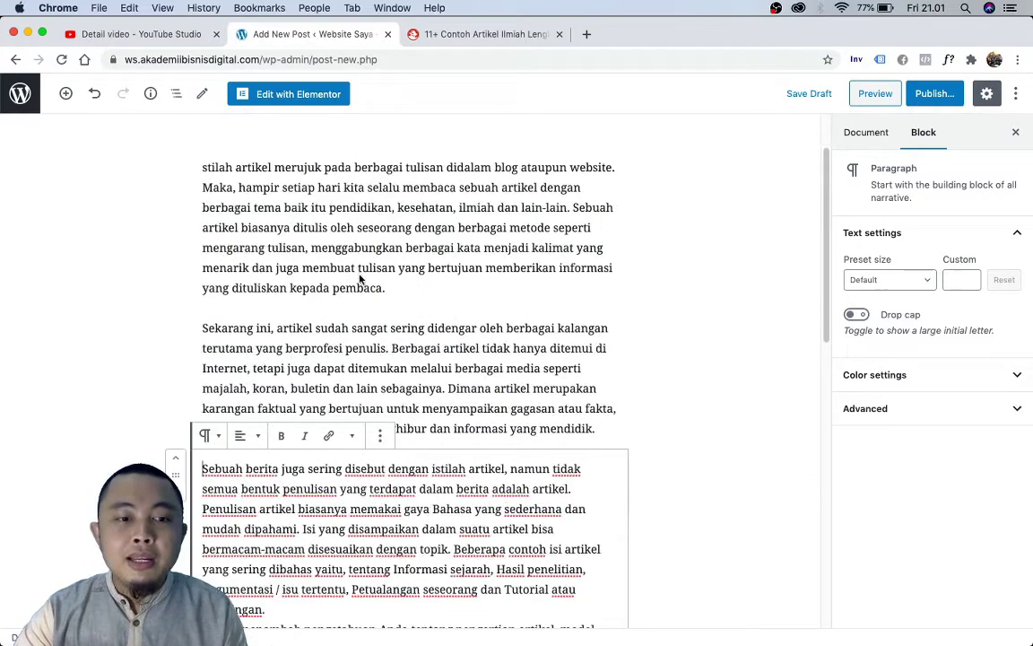
scroll(359, 281, "down", 5)
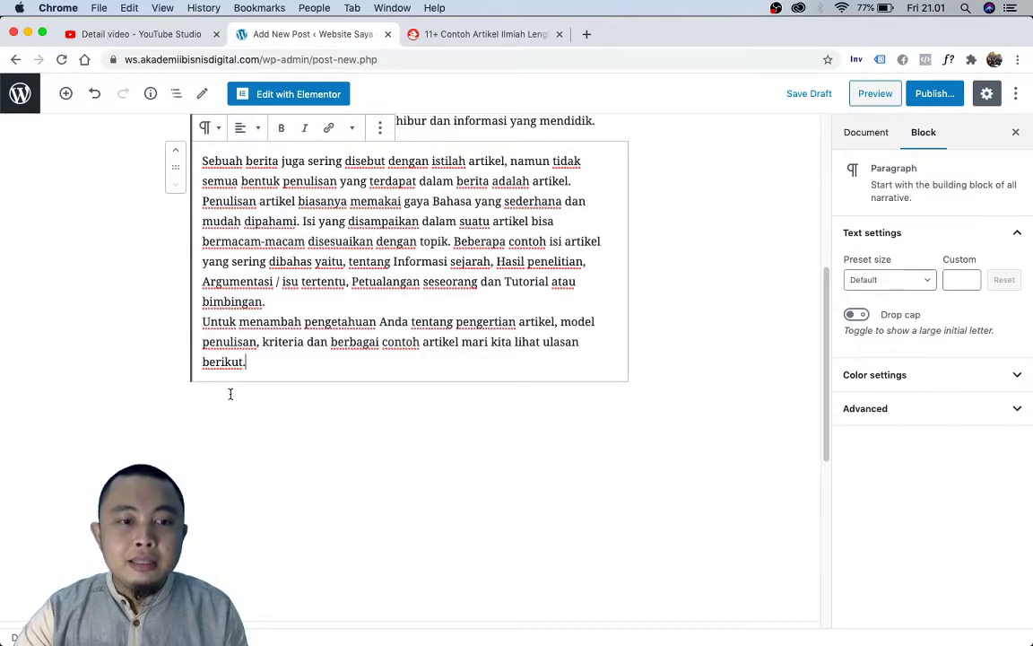
- Bring up the post's block choices, and save the sample article's eyeglasses photo to Downloads as the JPEG image pengertian-artikel-ilmiah
left_click(65, 96)
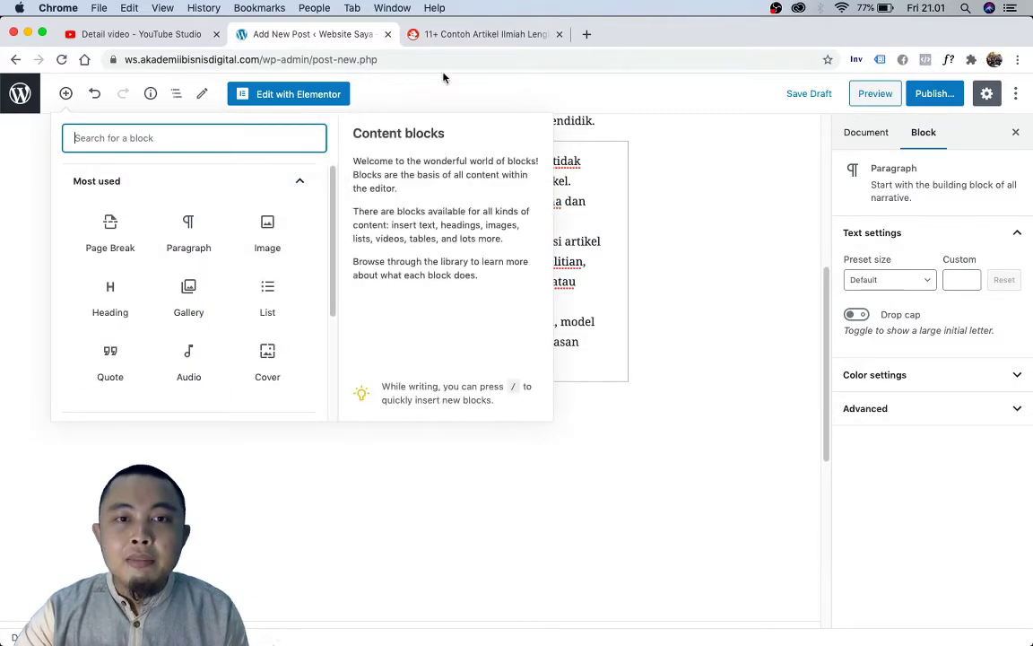
left_click(449, 34)
scroll(398, 433, "down", 5)
scroll(398, 433, "down", 10)
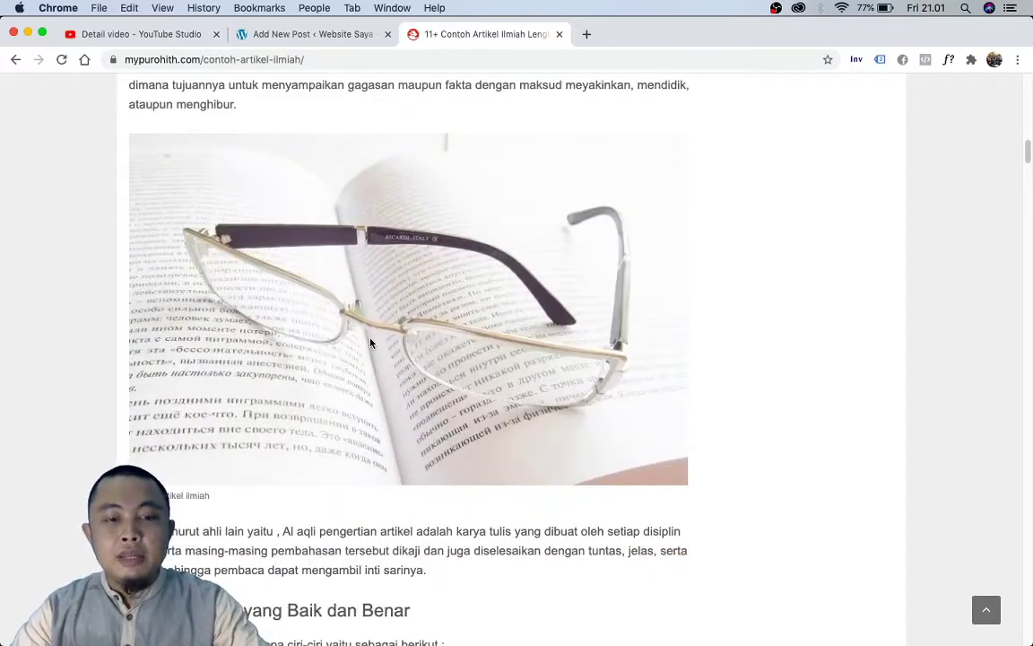
right_click(371, 342)
left_click(421, 370)
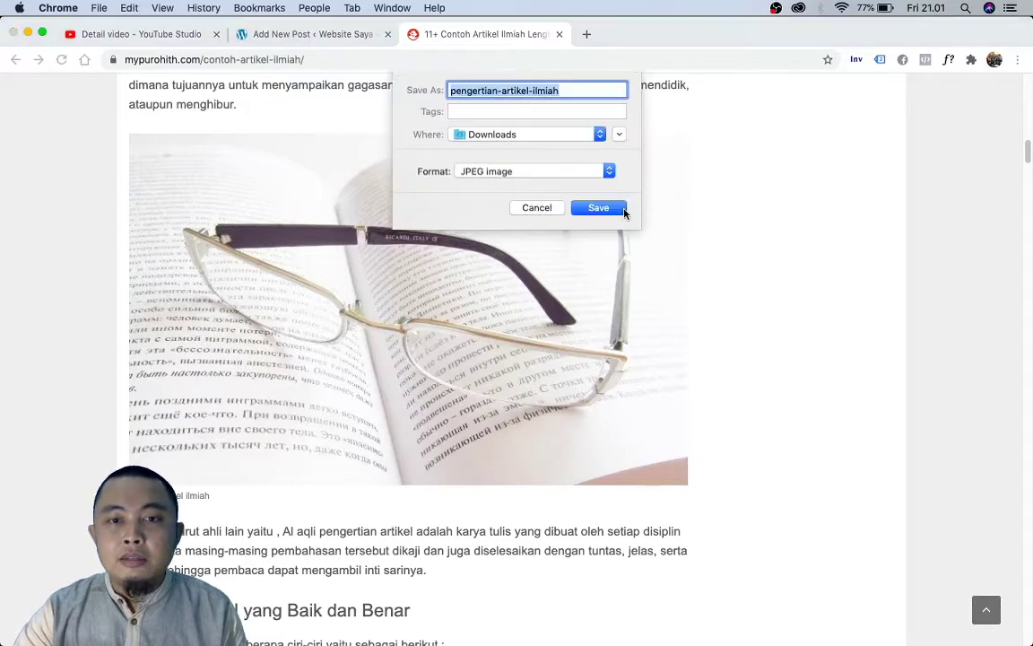
key("Return")
- Insert an Image block after the post's last paragraph and upload pengertian-artikel-ilmiah.jpg from Downloads into it
left_click(342, 34)
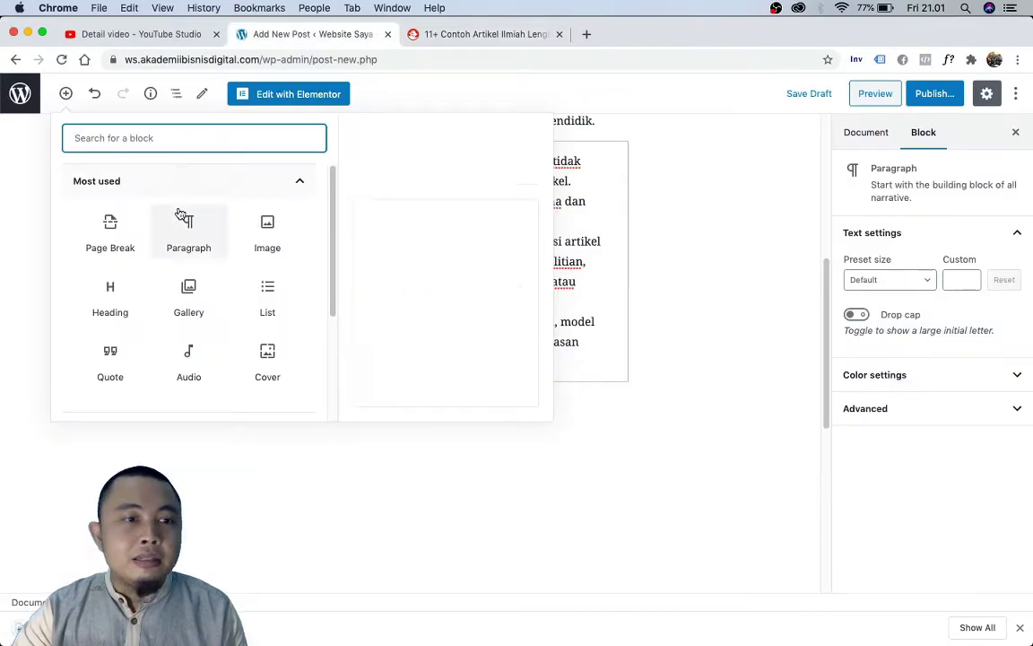
left_click(269, 237)
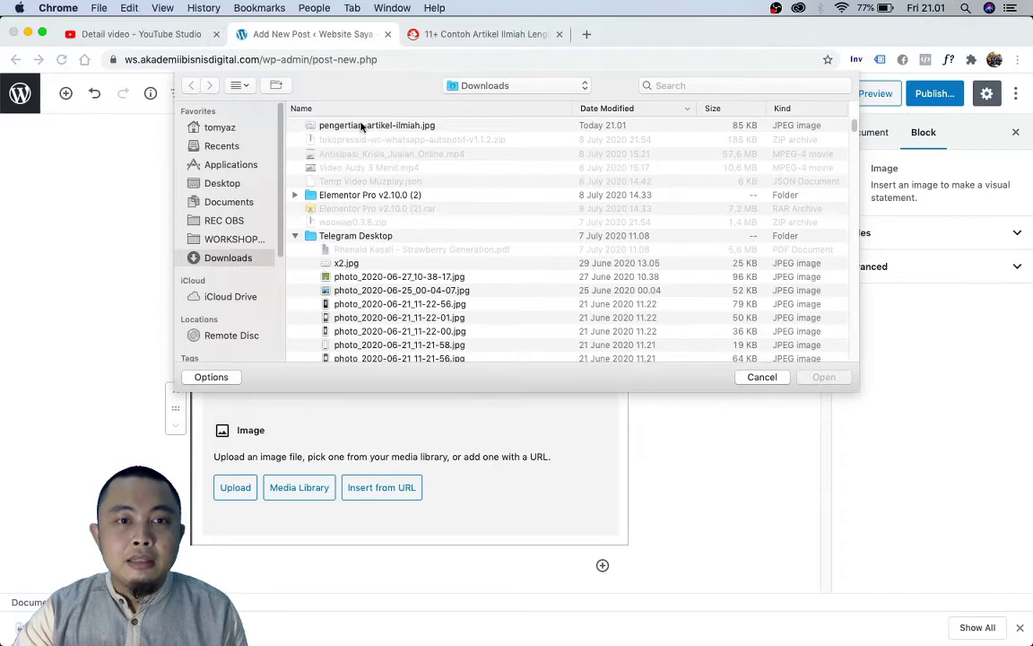
left_click(362, 126)
left_click(823, 376)
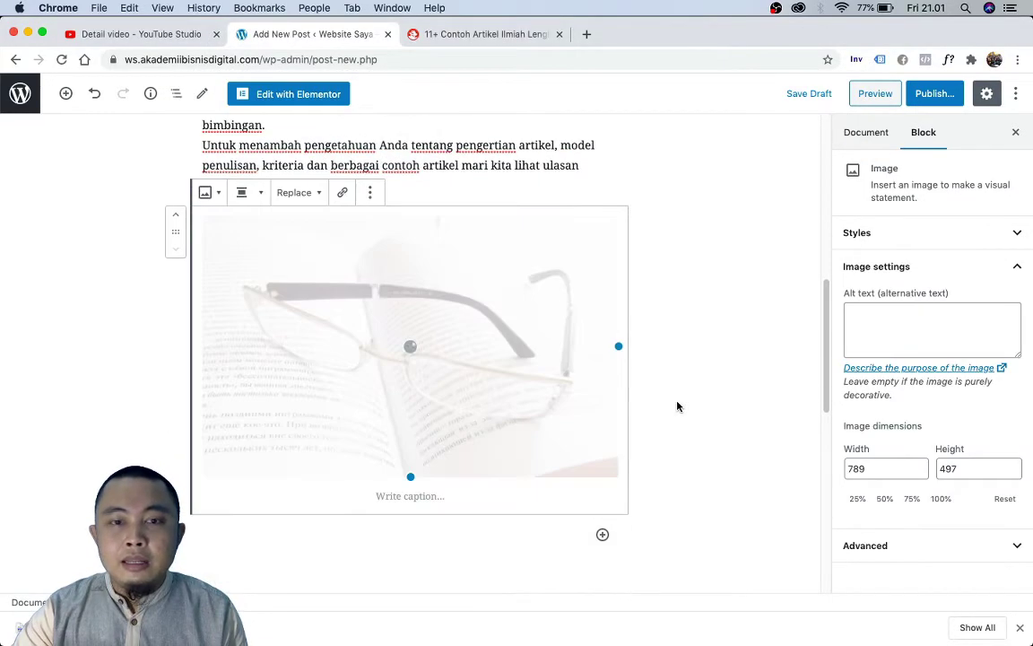
- Check the post's text and image, and publish it immediately with public visibility
scroll(677, 407, "up", 6)
scroll(678, 407, "down", 3)
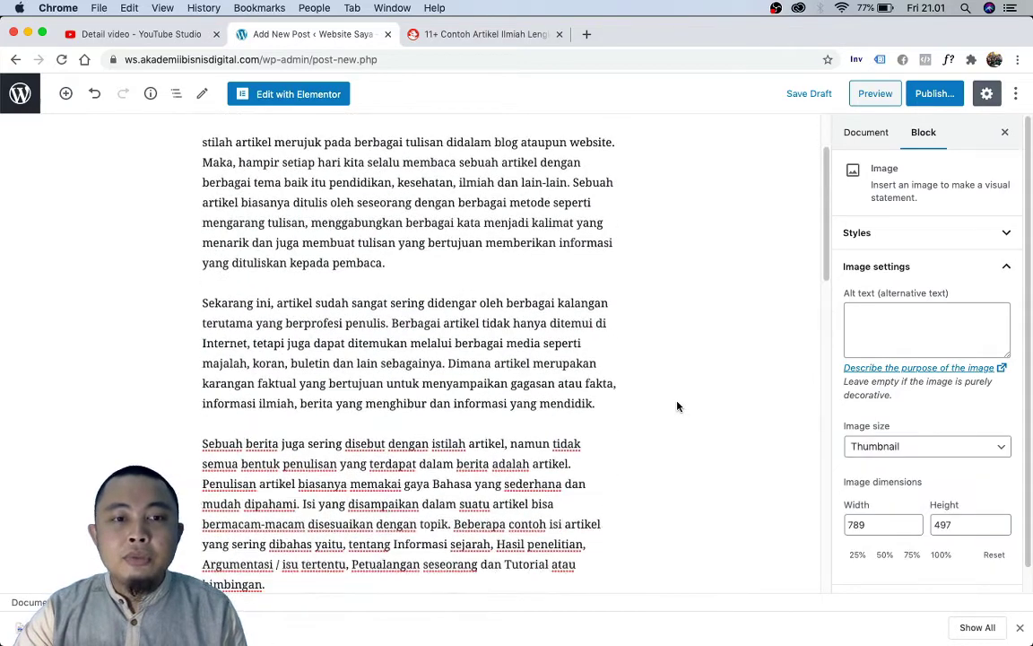
scroll(368, 171, "down", 15)
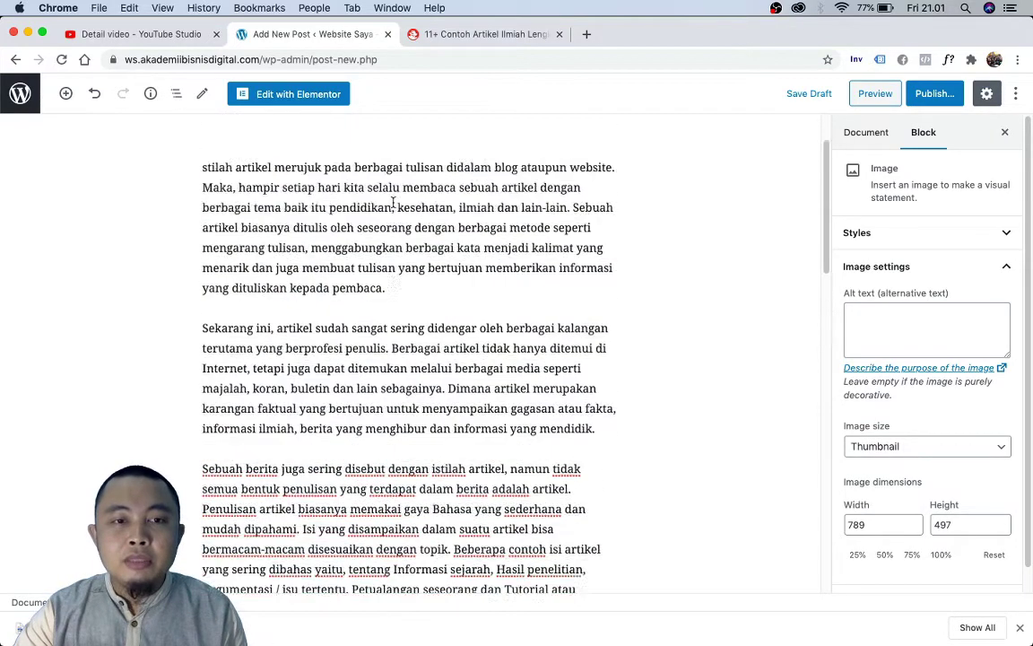
scroll(398, 215, "up", 10)
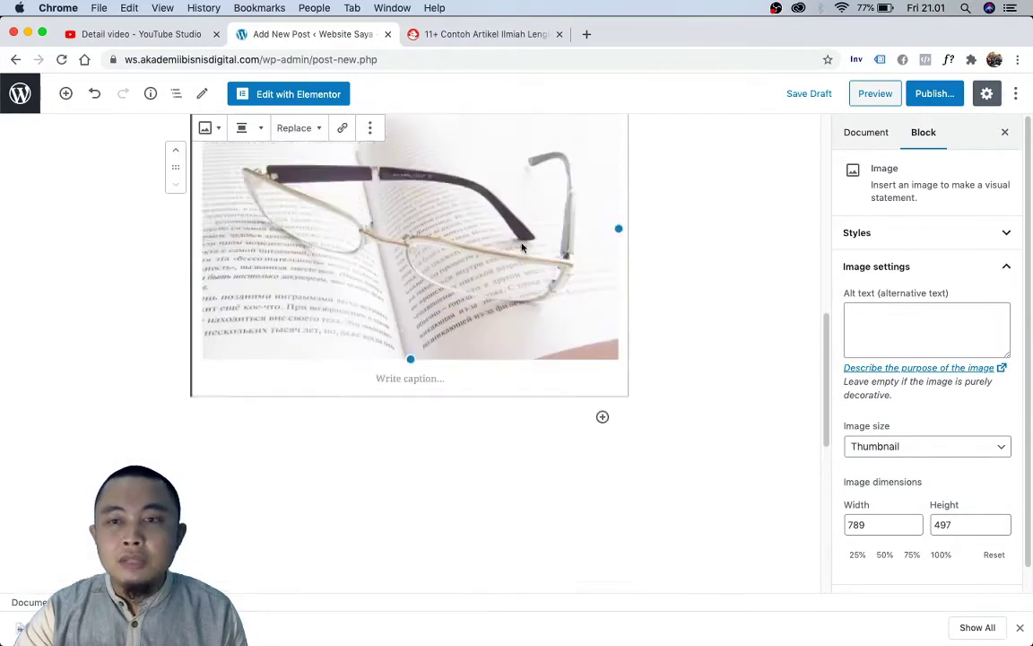
left_click(924, 97)
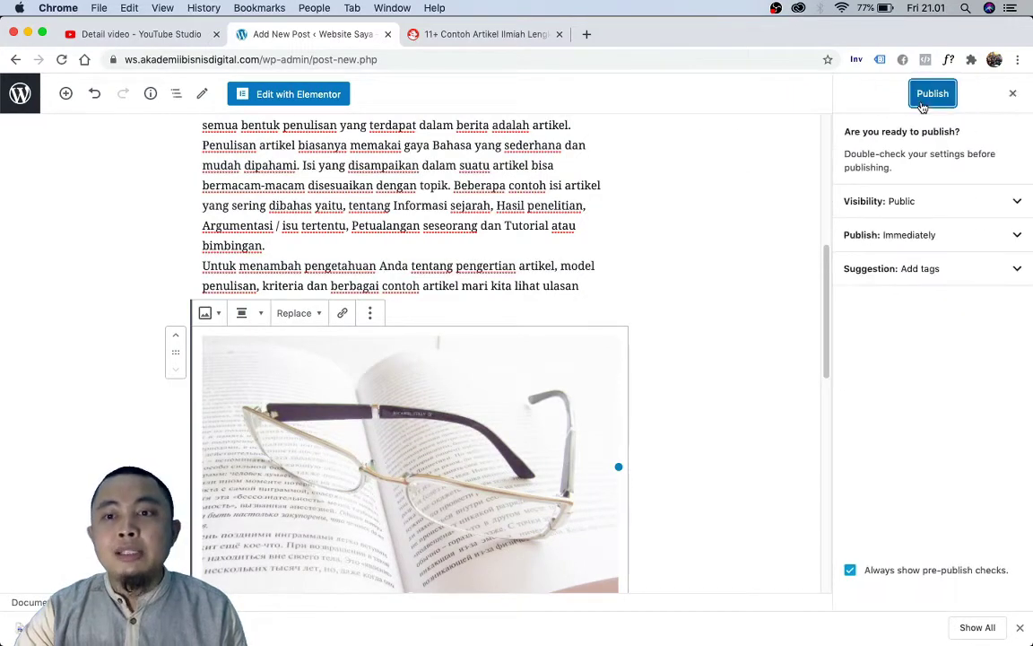
left_click(925, 95)
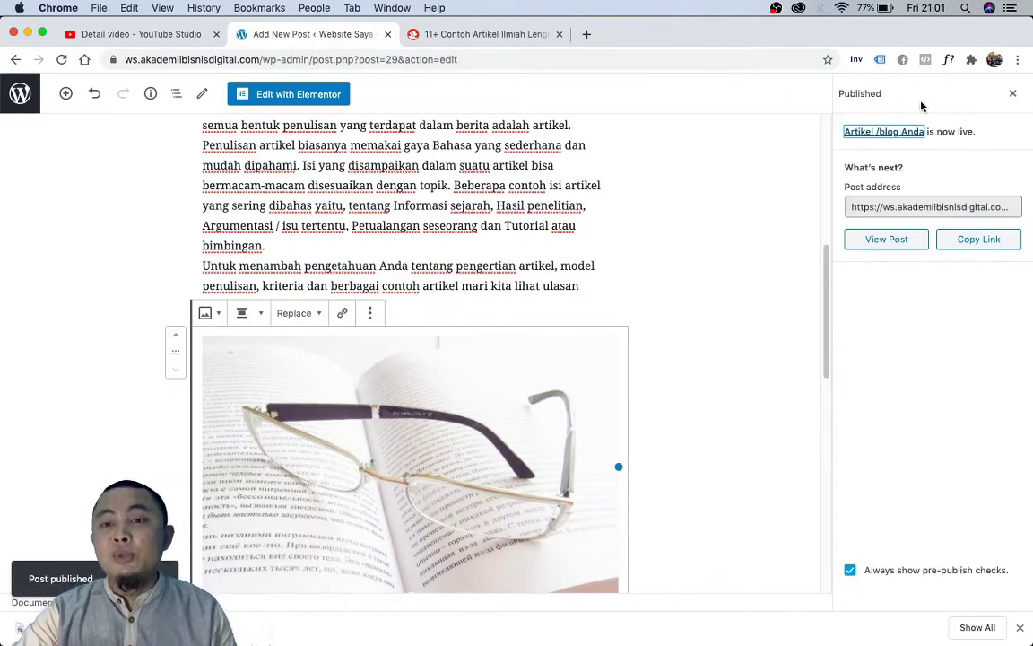
- View the published post "Artikel /blog Anda" in a new browser tab and look over the live page
right_click(895, 245)
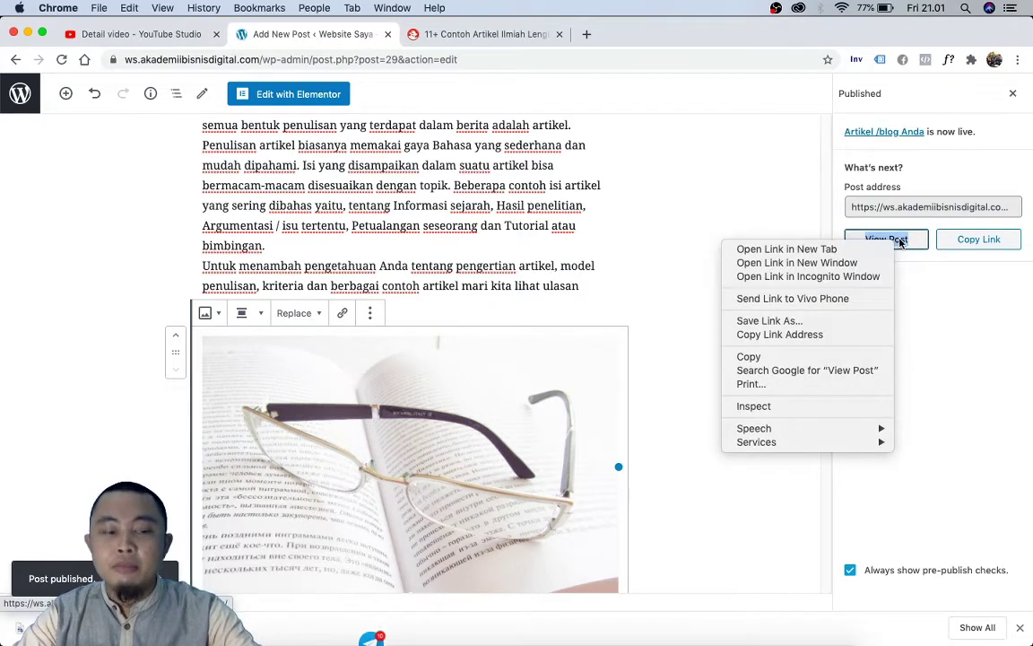
left_click(883, 248)
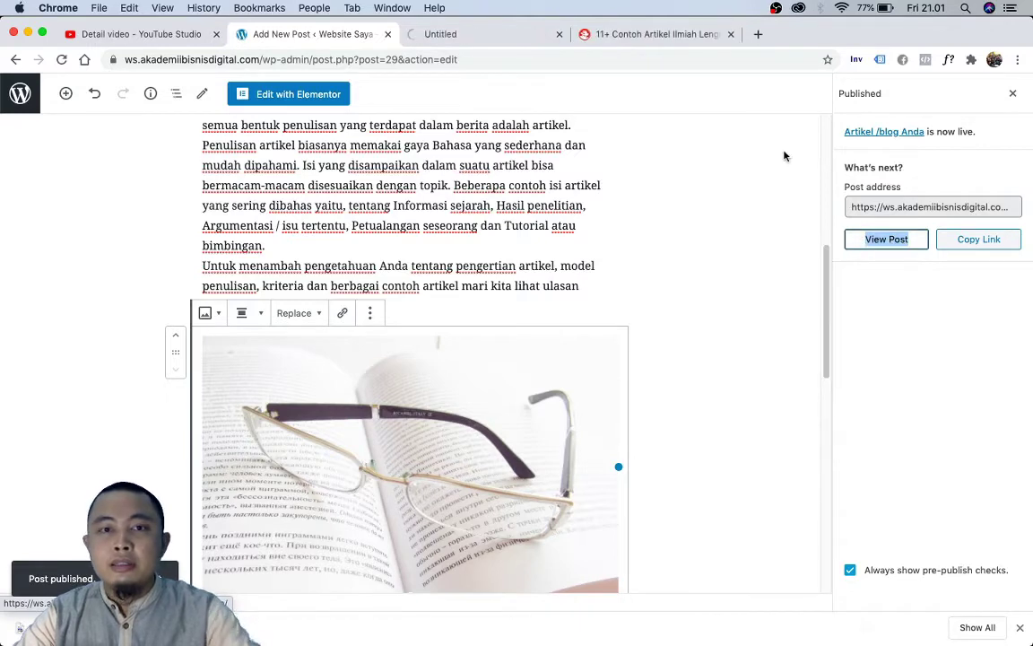
left_click(494, 40)
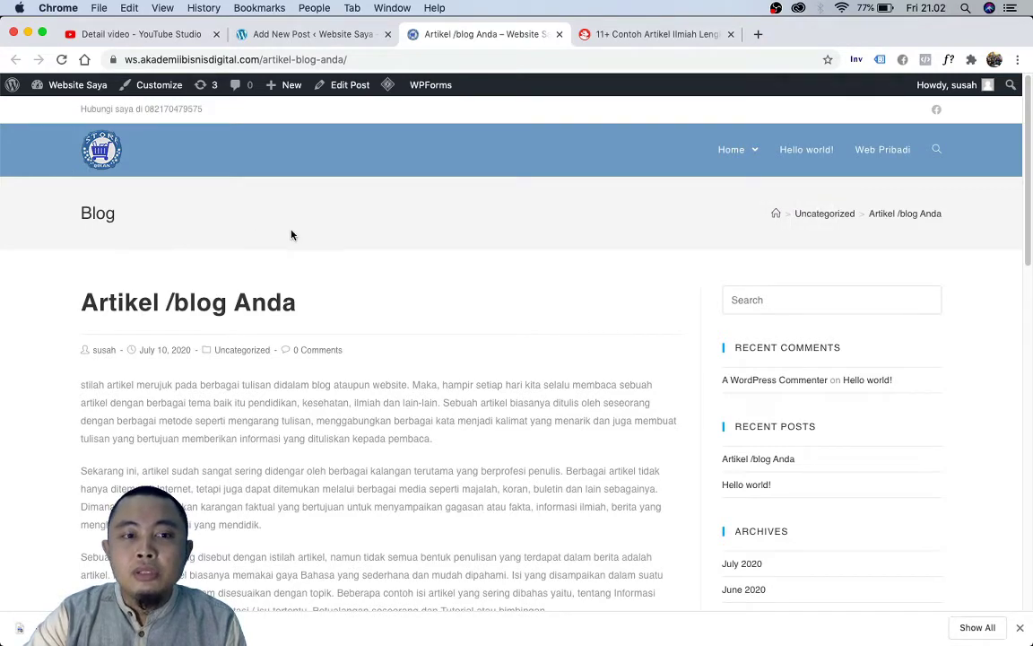
scroll(449, 282, "down", 4)
scroll(717, 319, "up", 4)
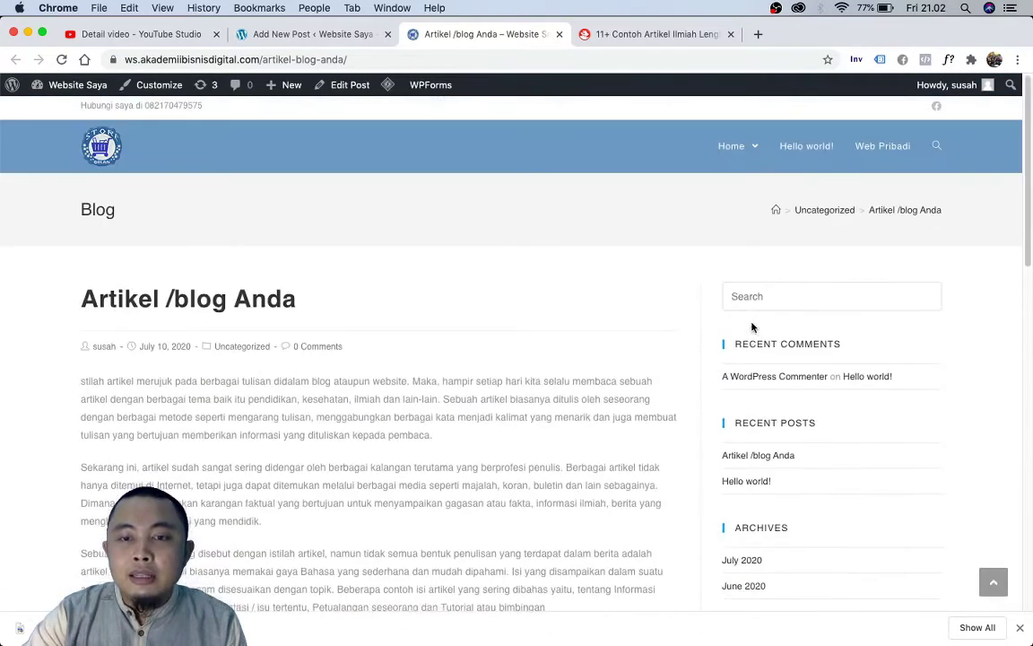
- Examine the live post's header menu, article text, image, sidebar and comment section
scroll(429, 345, "down", 10)
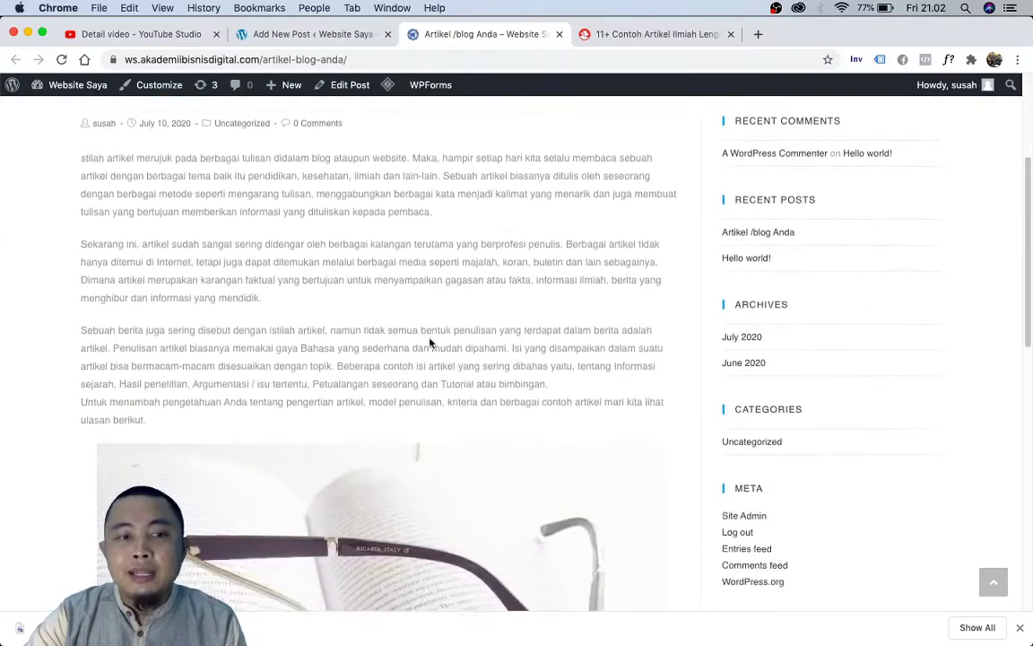
scroll(430, 341, "up", 12)
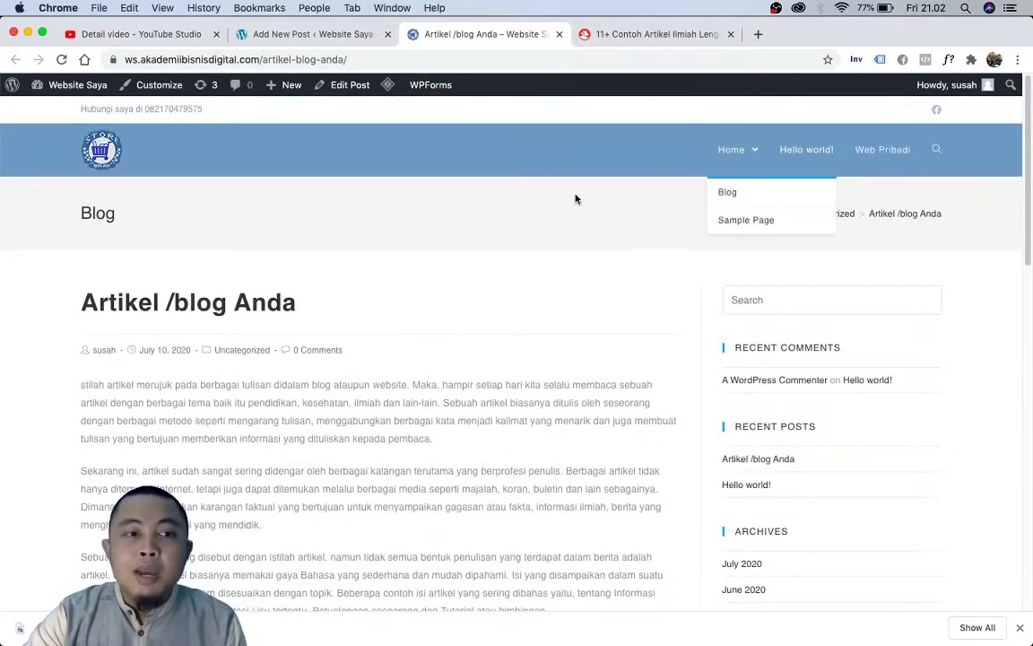
scroll(420, 290, "down", 1)
scroll(419, 290, "down", 2)
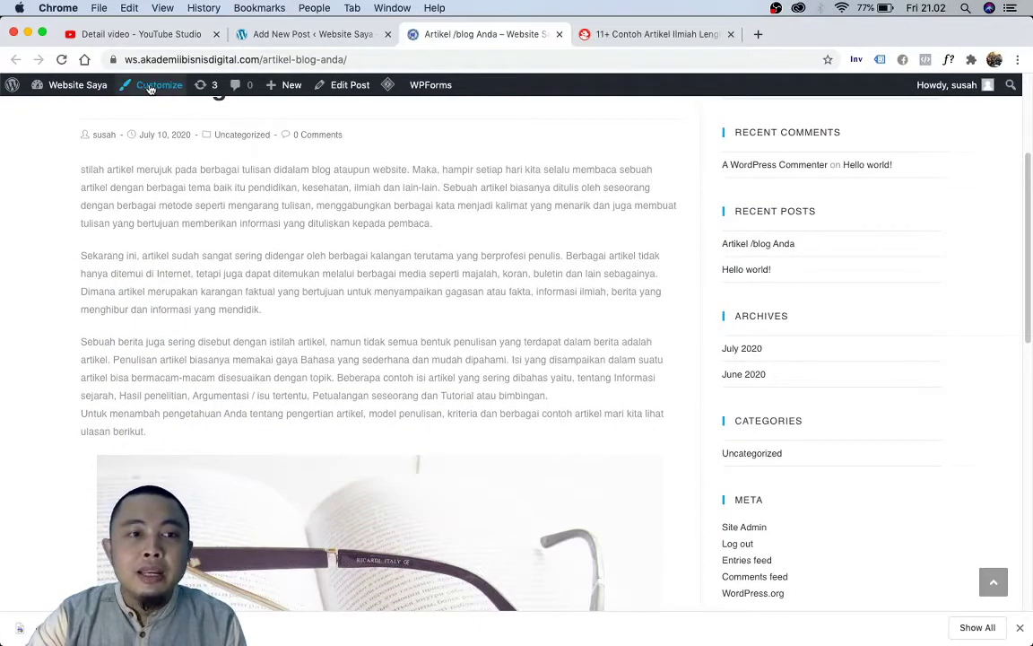
scroll(274, 233, "up", 3)
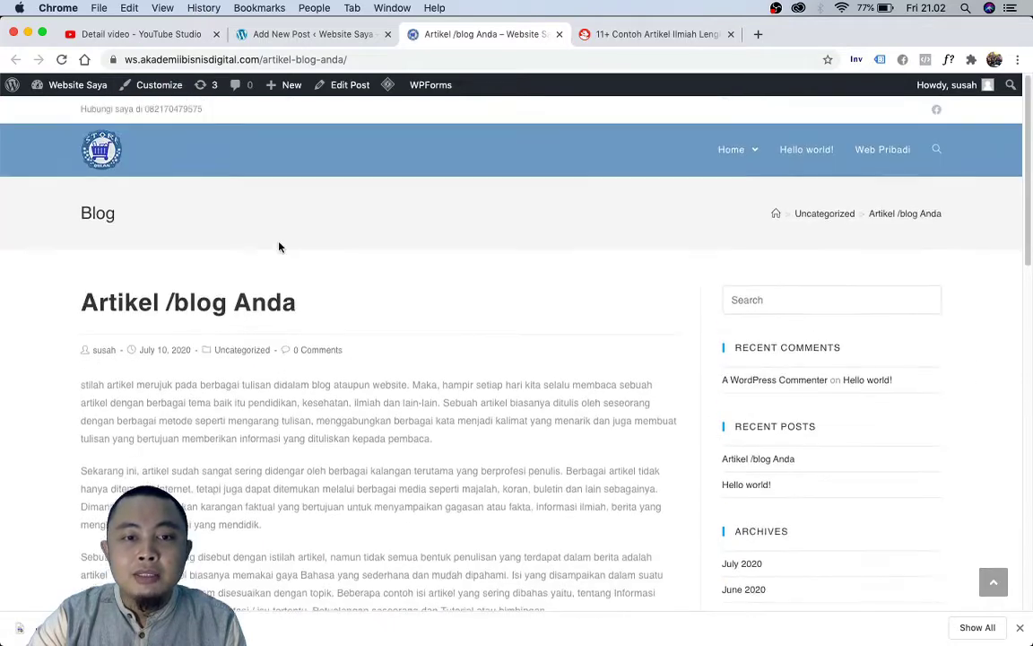
scroll(279, 244, "down", 10)
scroll(279, 246, "down", 3)
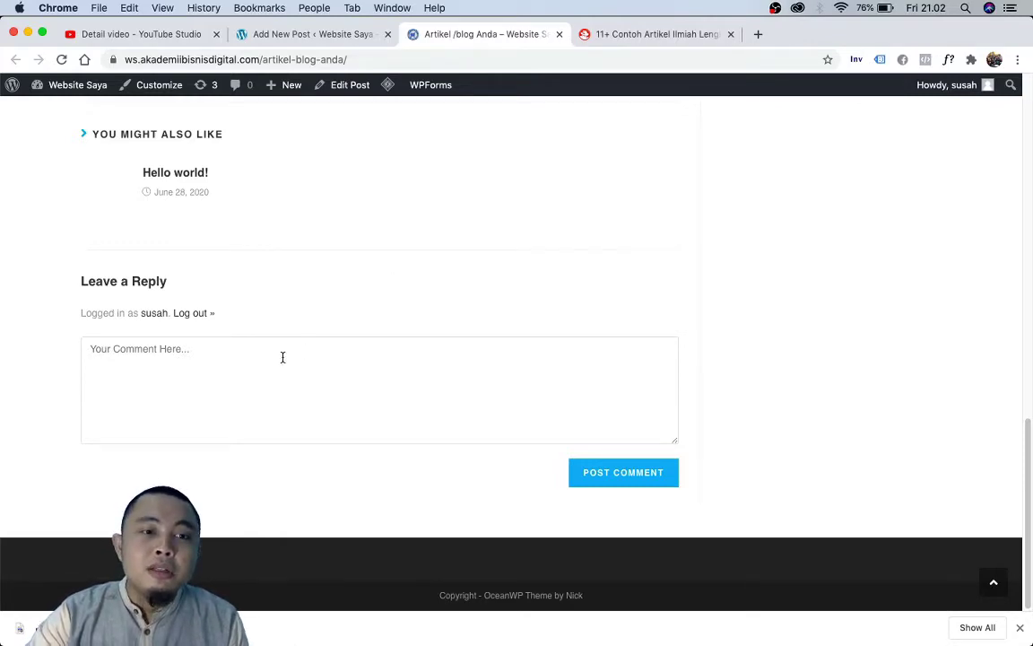
scroll(125, 358, "up", 20)
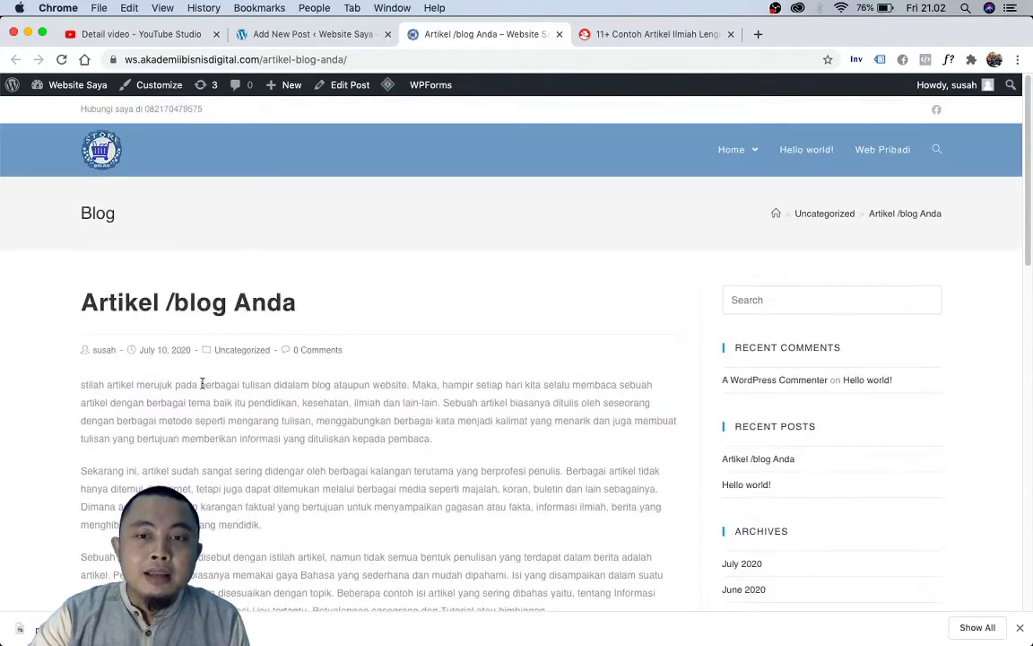
scroll(293, 353, "down", 20)
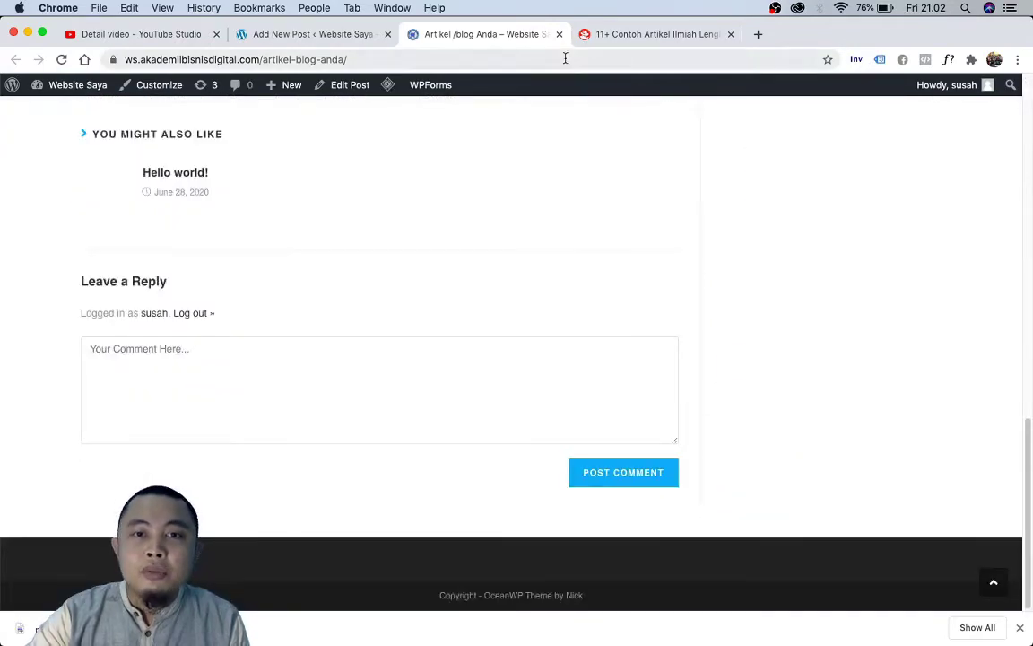
- Close the live post's browser tab and leave the post editor for the list of all posts
left_click(560, 35)
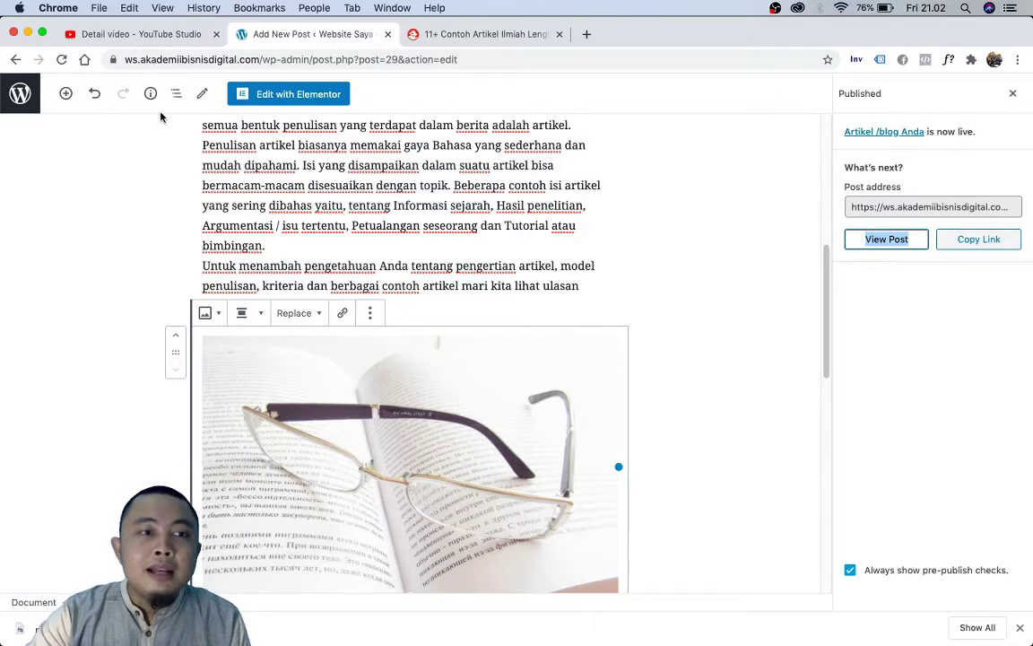
left_click(13, 98)
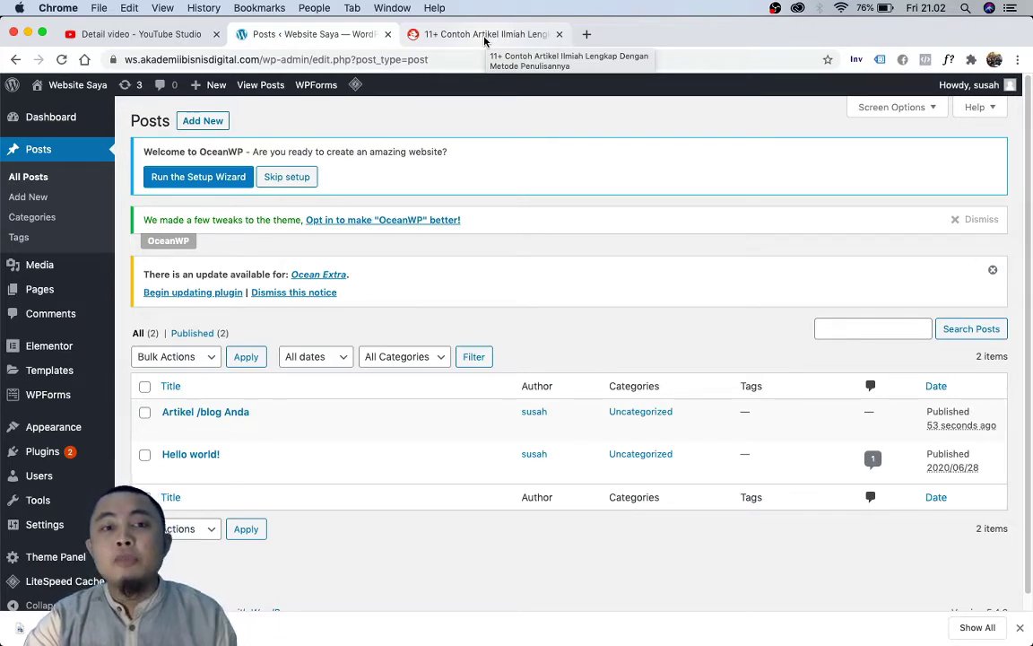
- Search Google for "contoh landingpage" in the browser tab holding the sample article
left_click(435, 33)
left_click(502, 55)
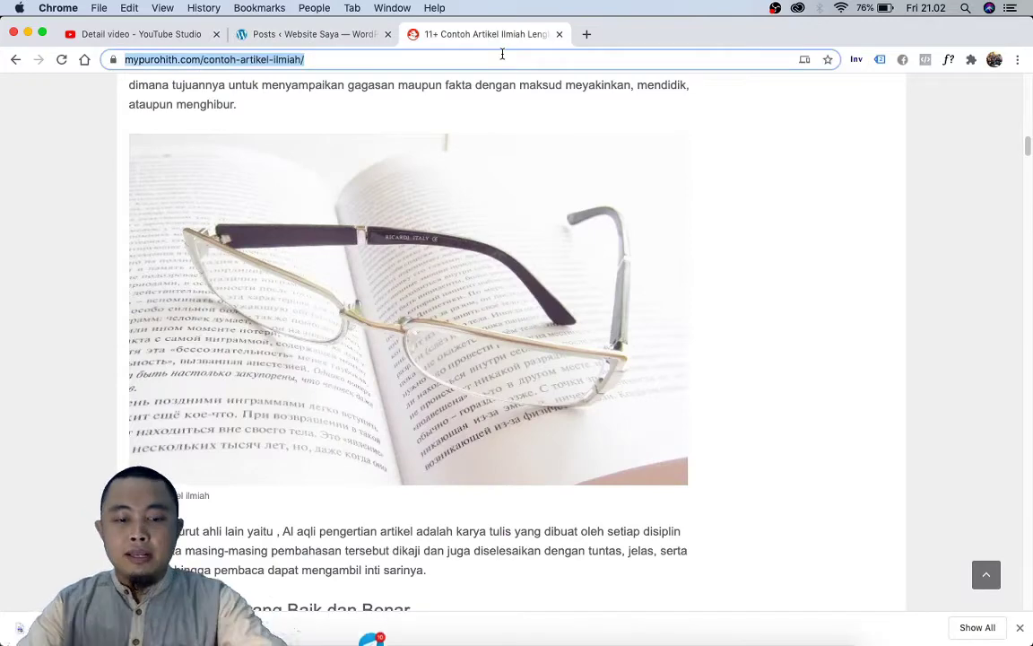
type("contoh")
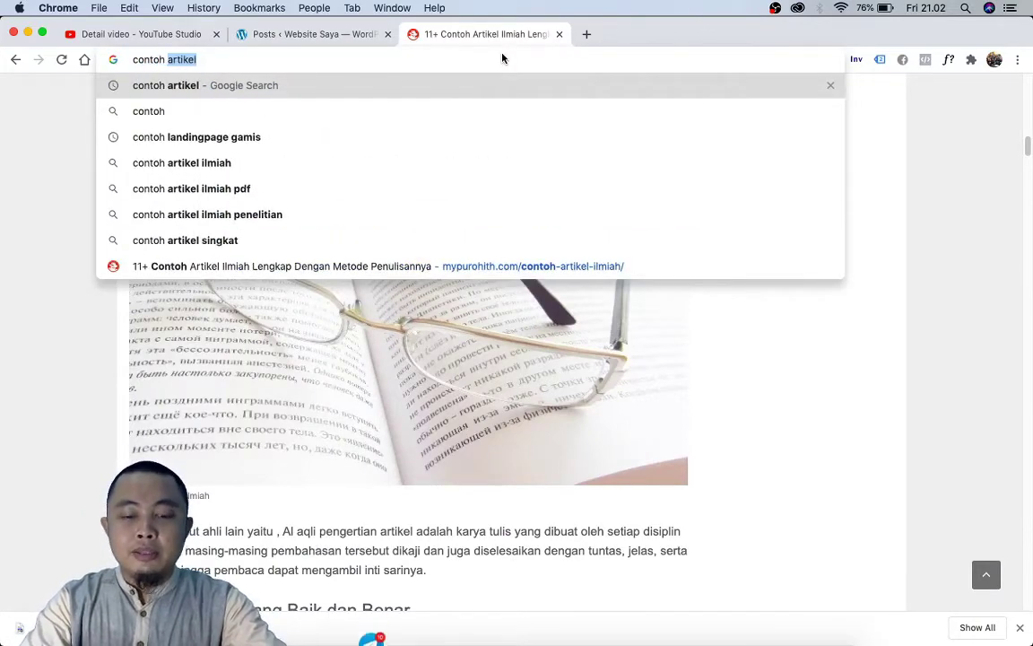
type(" landingp")
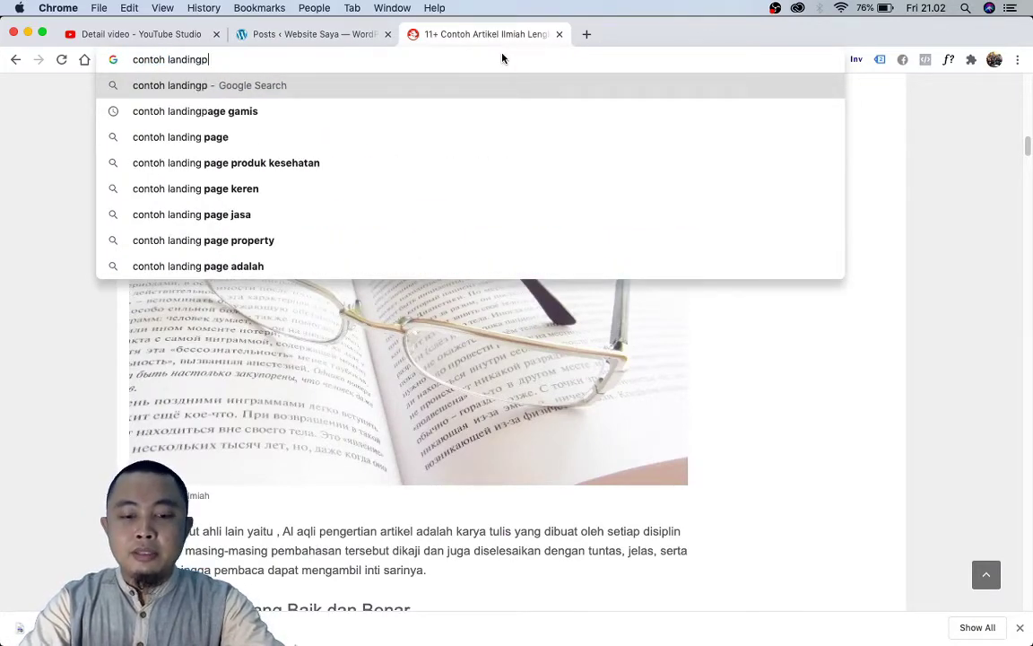
type("age")
key("Return")
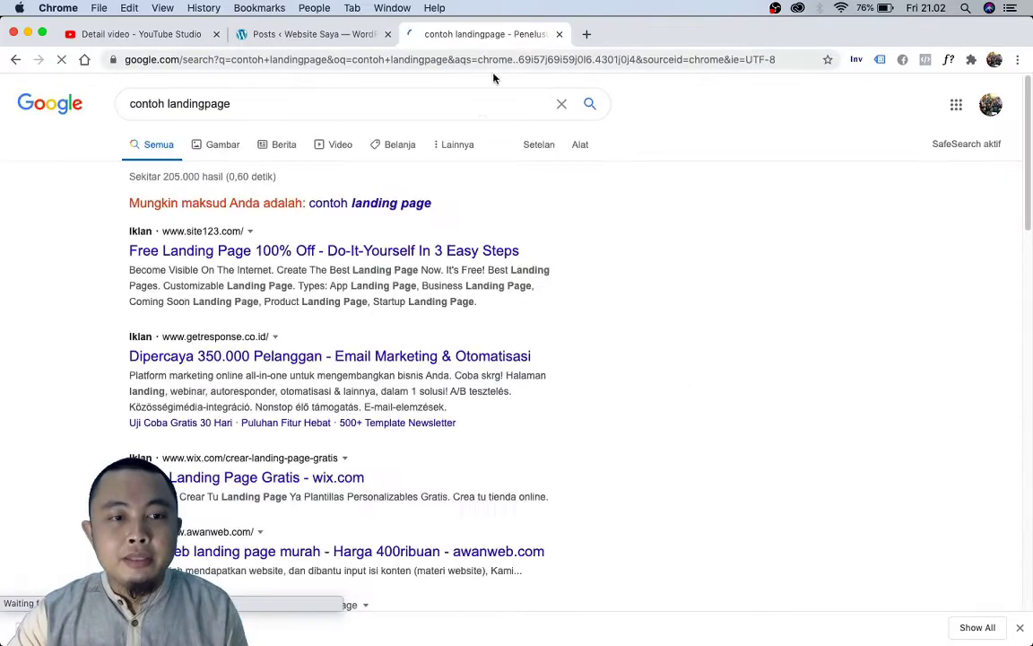
- Open the niagahoster.co.id search result "7+ Contoh Landing Page Menarik untuk Website Anda"
scroll(475, 269, "down", 5)
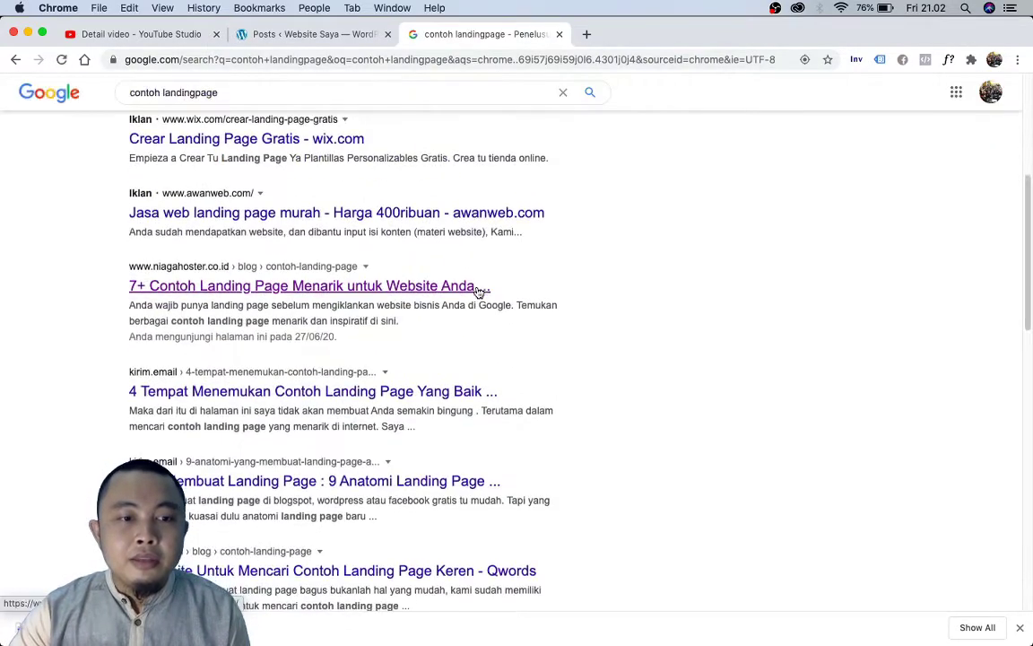
left_click(478, 287)
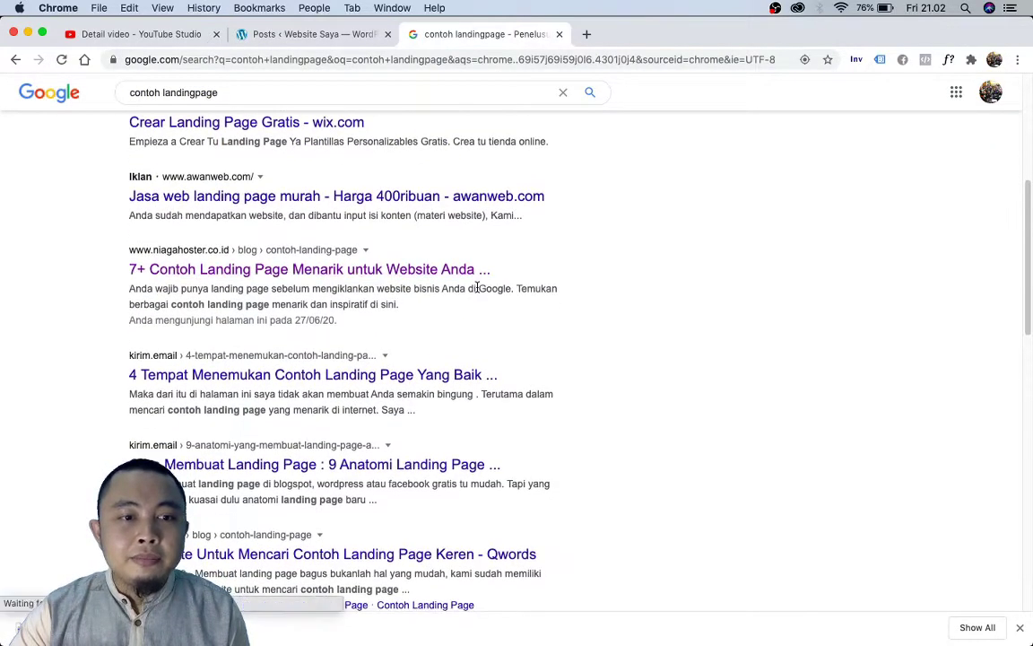
scroll(481, 288, "down", 2)
scroll(522, 294, "down", 1)
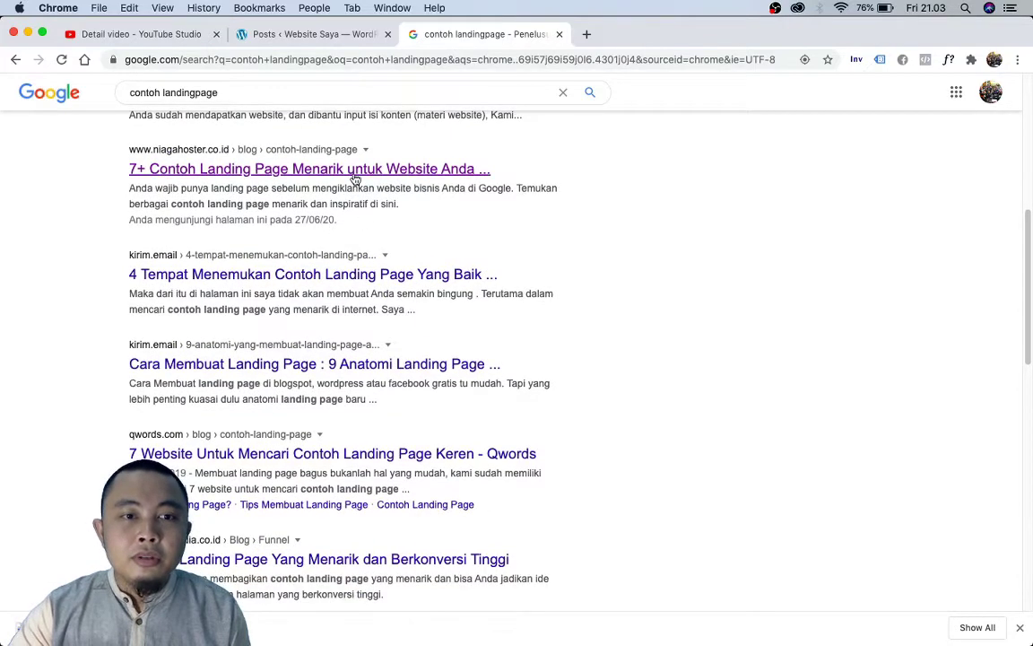
left_click(320, 167)
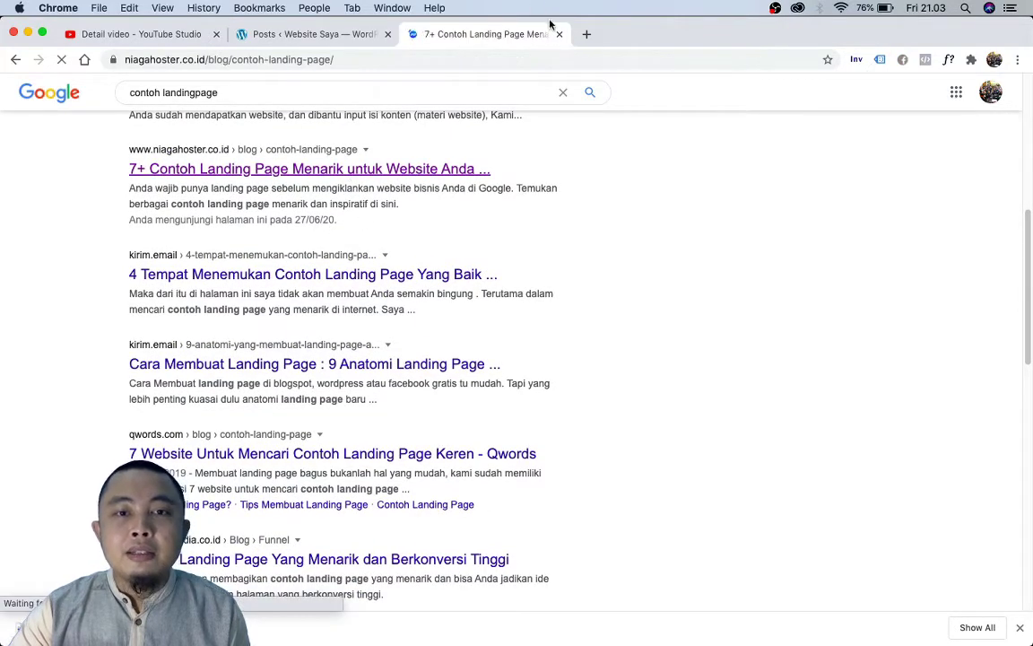
- Look through the Niagahoster article's landing page examples, down to the Kolase example
scroll(607, 175, "down", 5)
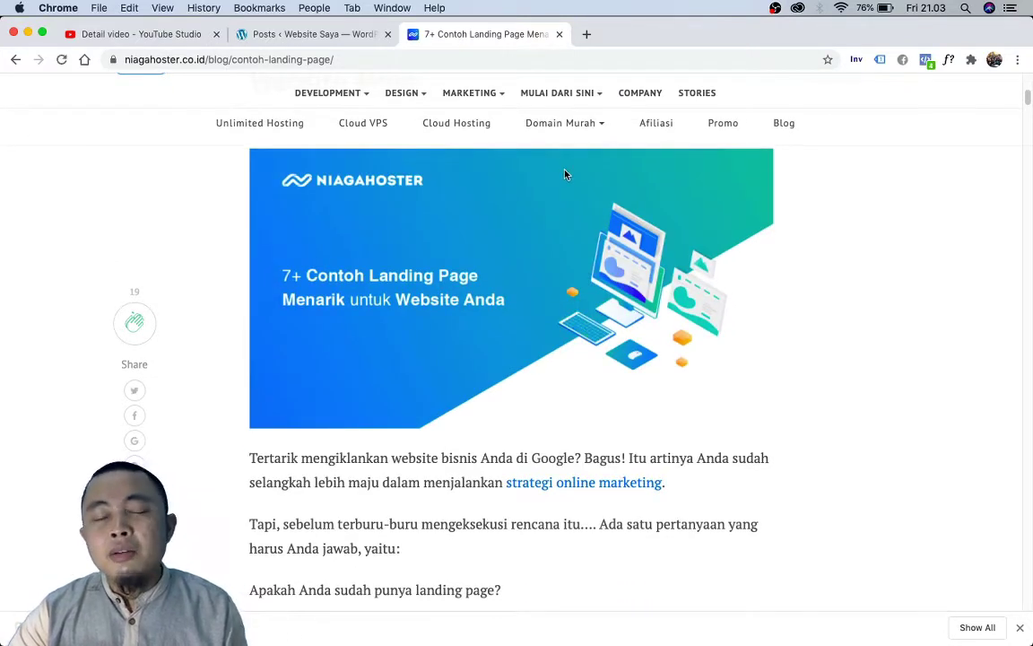
scroll(565, 174, "down", 5)
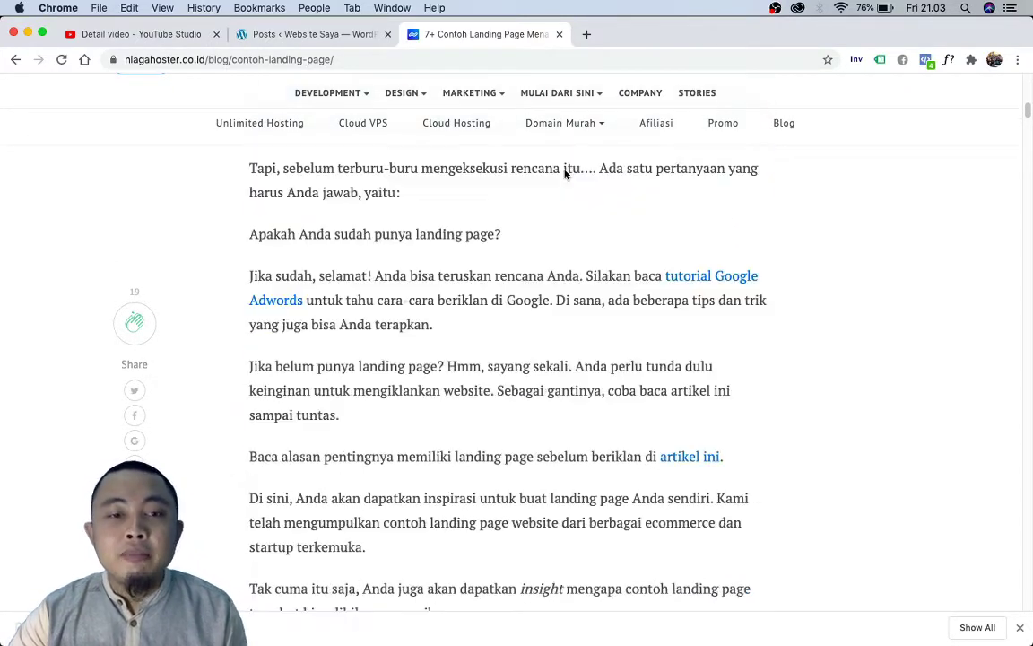
scroll(564, 168, "down", 15)
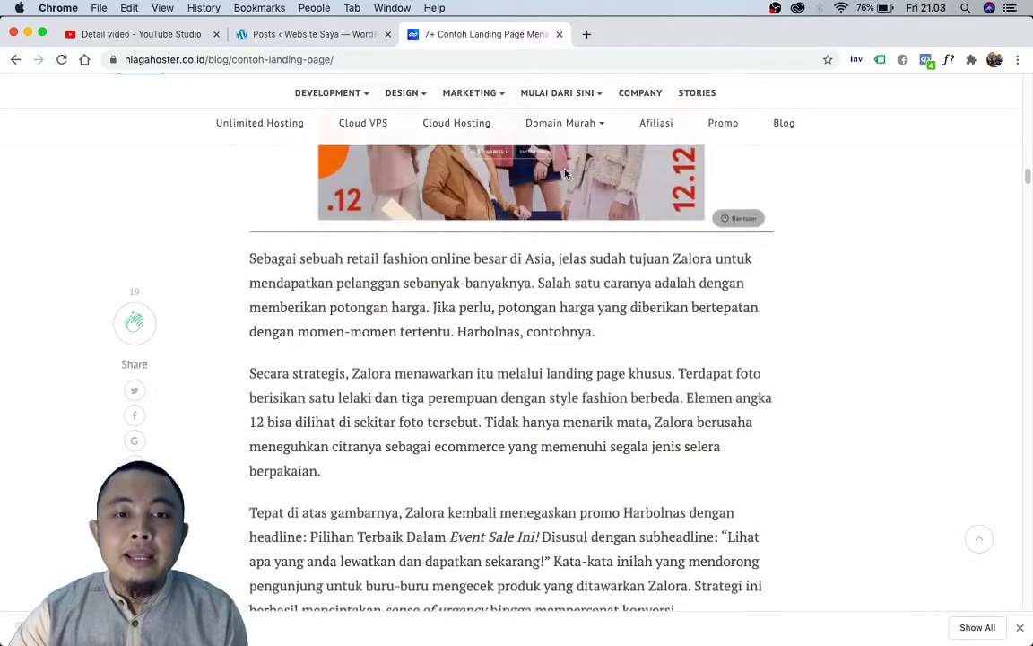
scroll(565, 173, "up", 7)
scroll(415, 281, "down", 1)
scroll(414, 281, "down", 15)
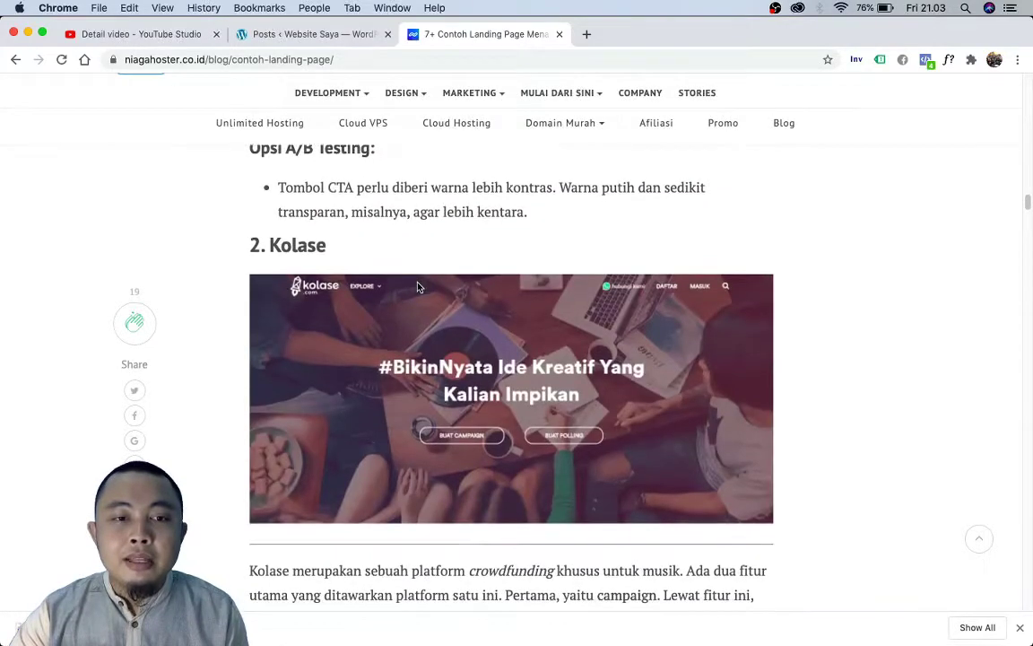
scroll(417, 287, "down", 3)
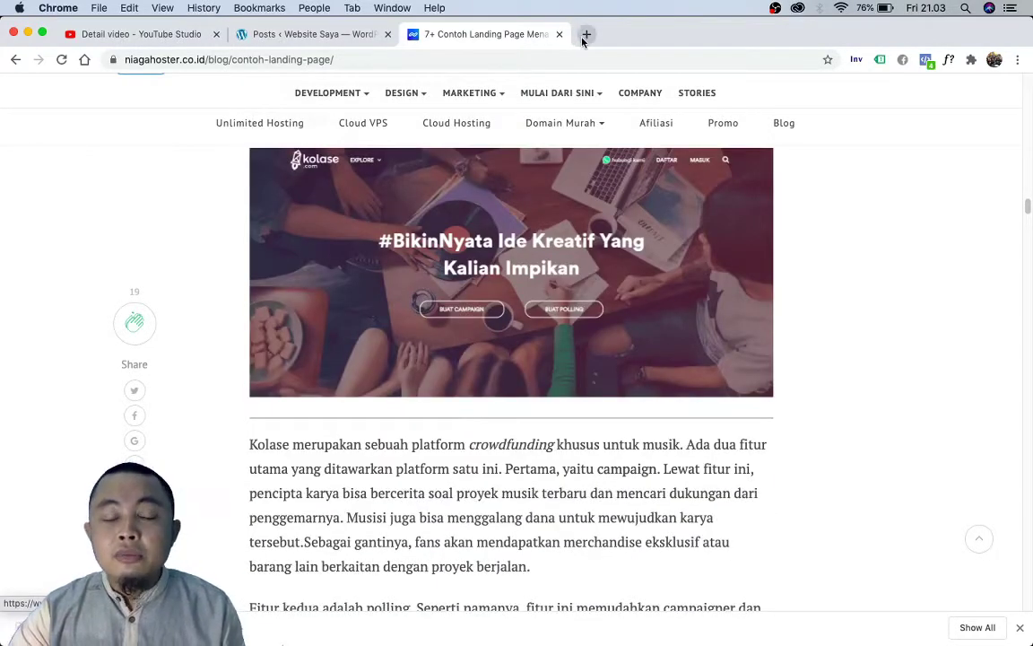
- Open tomyaz.web.id in a new browser tab and look over its profile and training sections
left_click(586, 34)
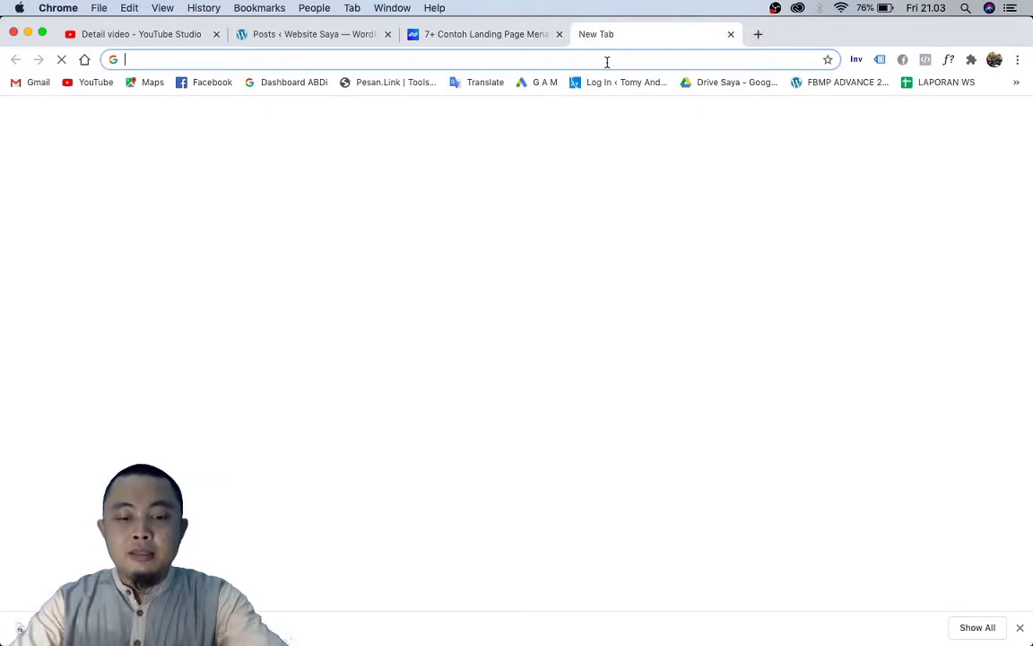
type("tomy")
key("Right")
key("Return")
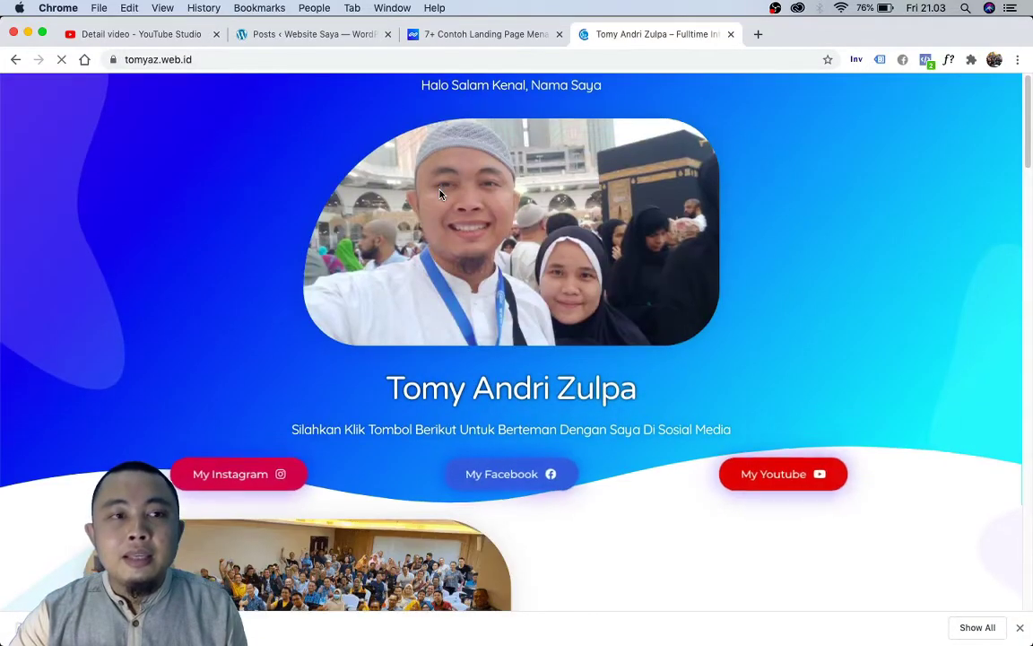
scroll(339, 167, "down", 10)
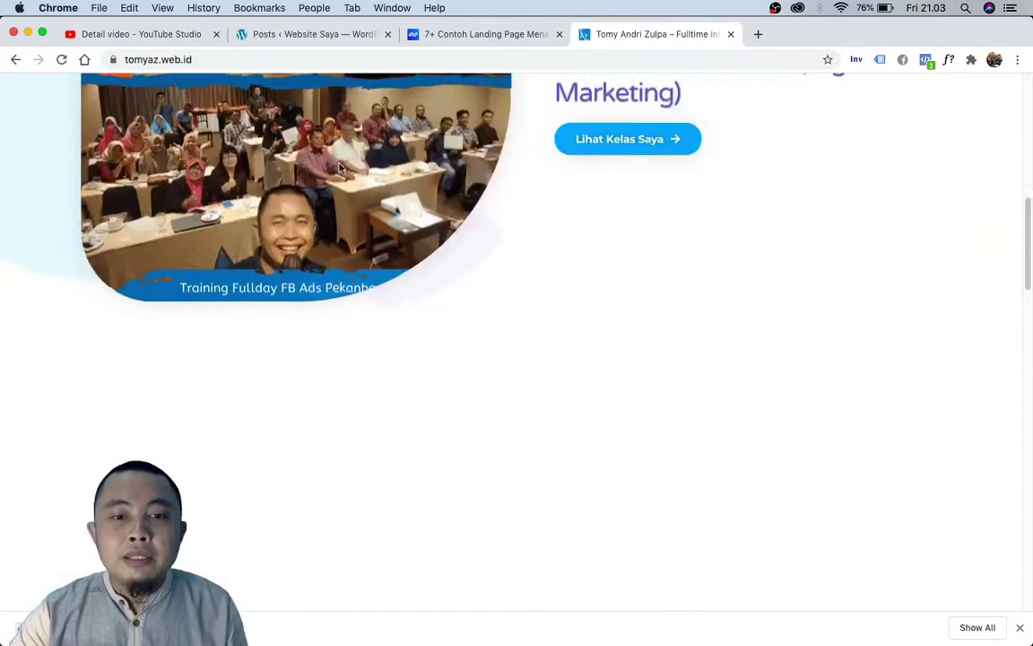
scroll(339, 168, "down", 3)
scroll(339, 168, "up", 5)
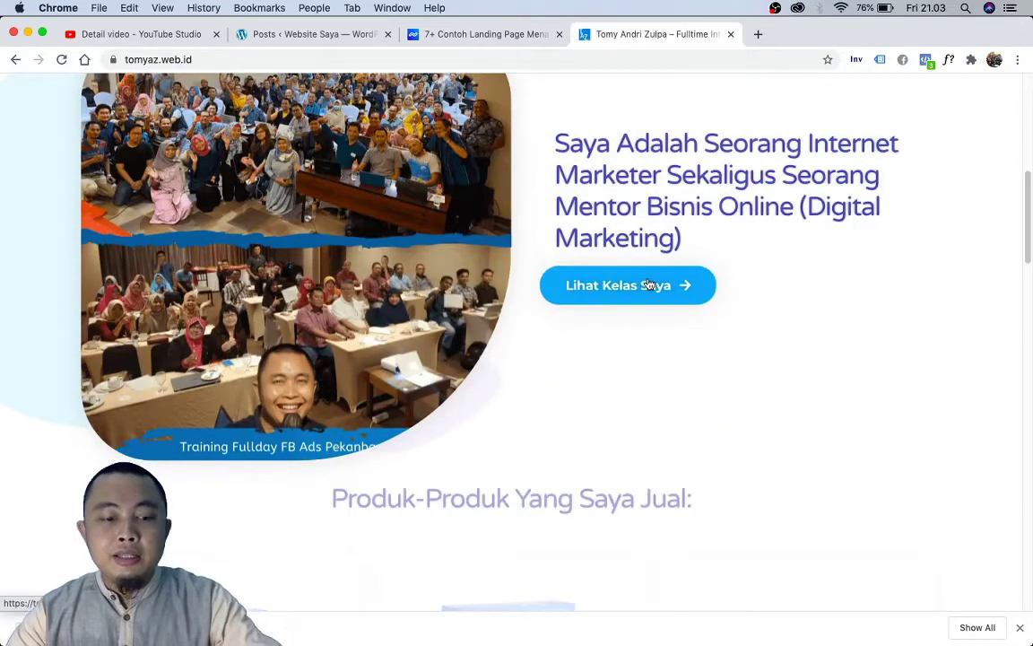
- Open the "Lihat Kelas Saya" link in a new browser tab and examine the webinar landing page down to its pricing
left_click(650, 284, "super")
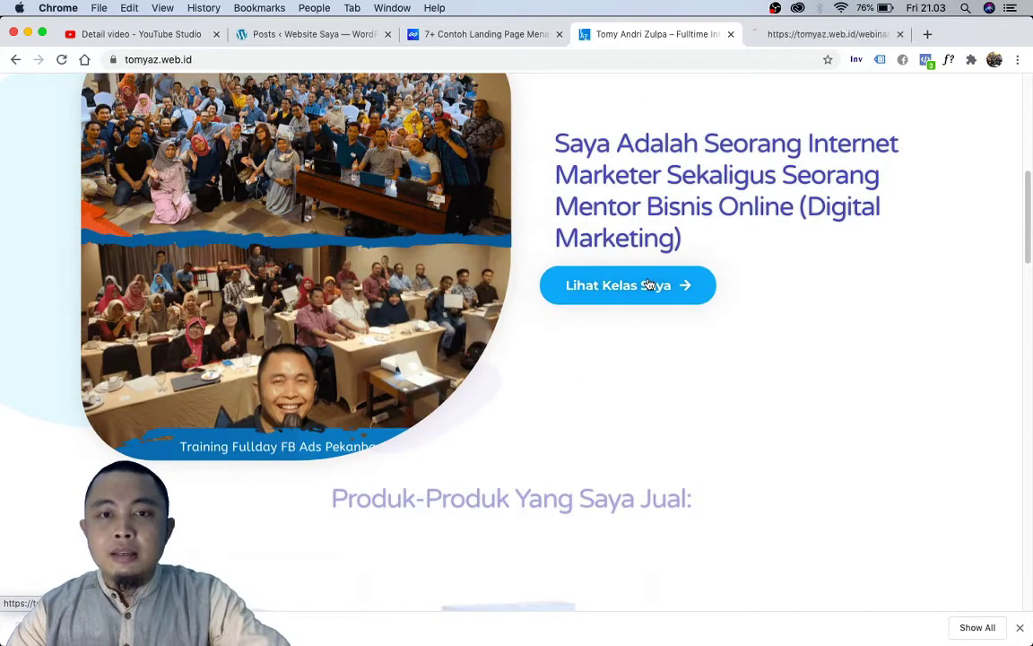
left_click(819, 35)
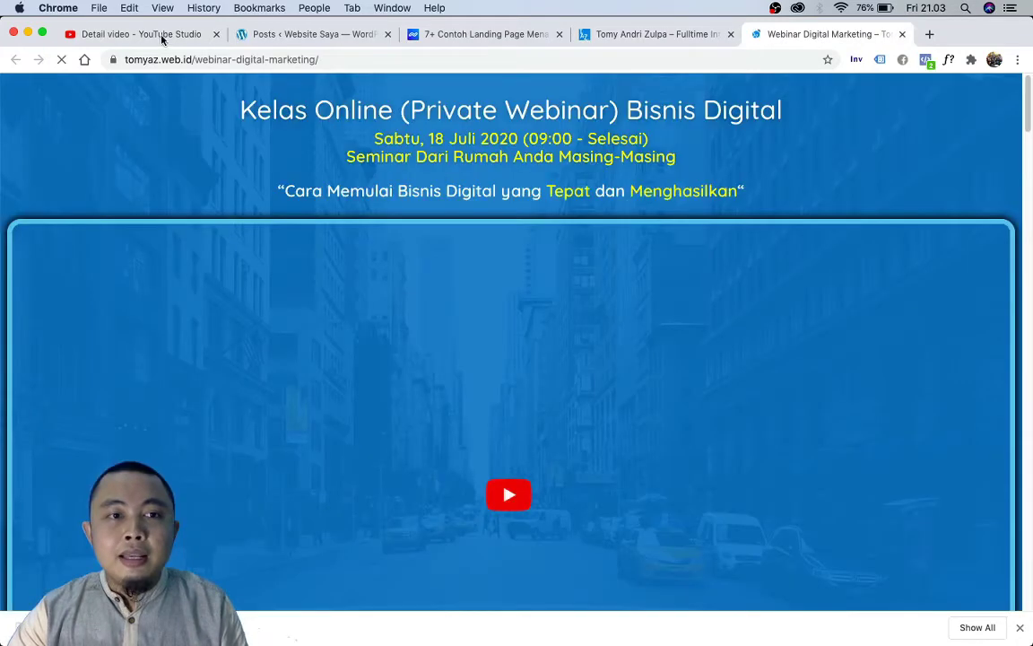
scroll(412, 141, "down", 3)
scroll(412, 140, "down", 5)
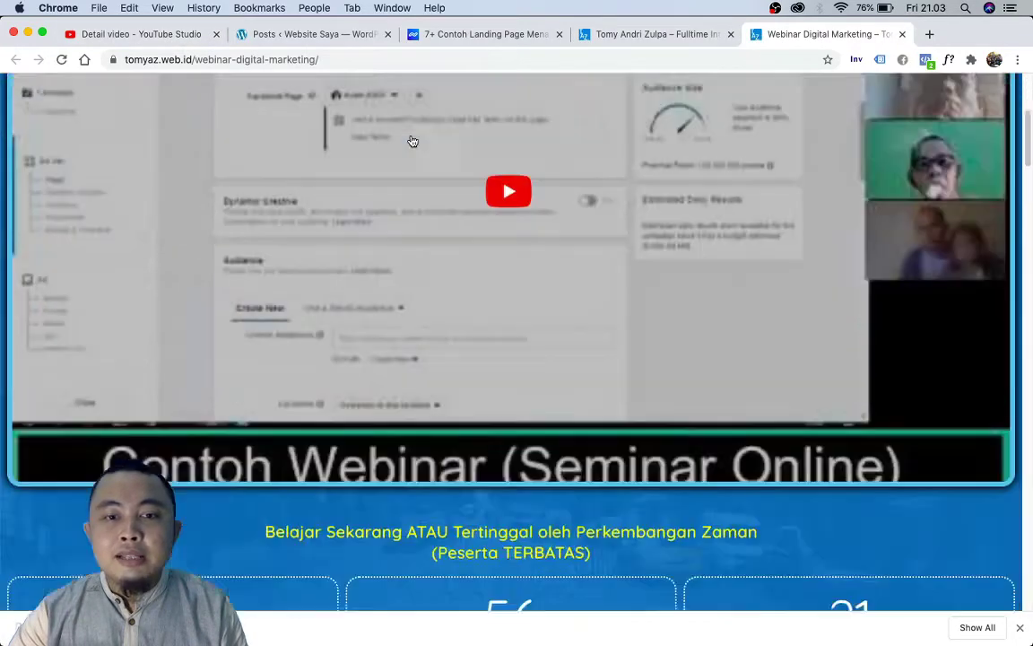
scroll(413, 141, "down", 3)
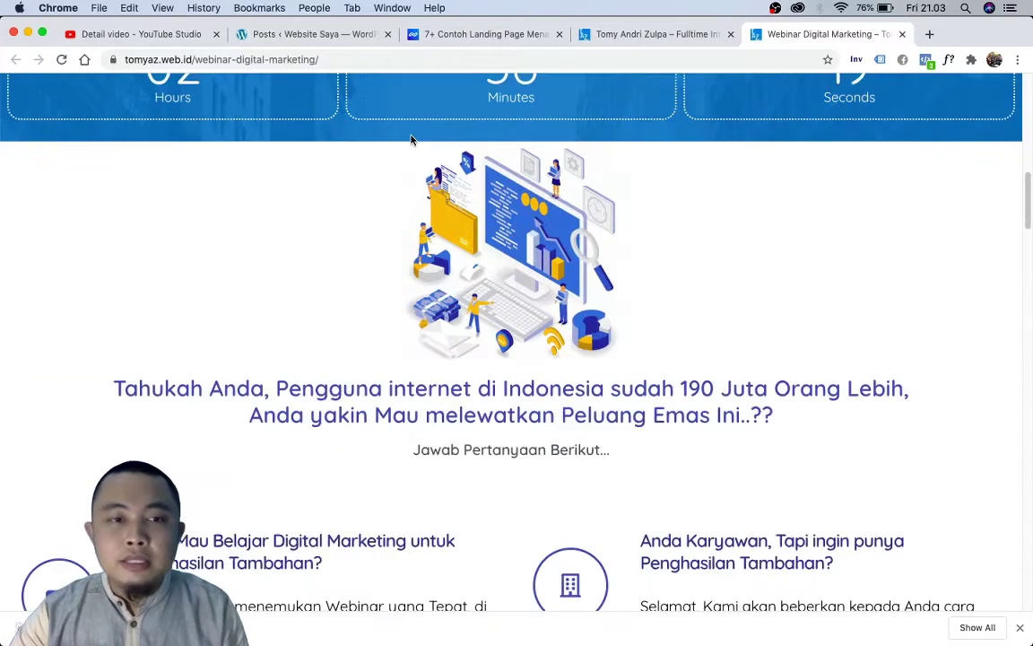
scroll(411, 139, "up", 10)
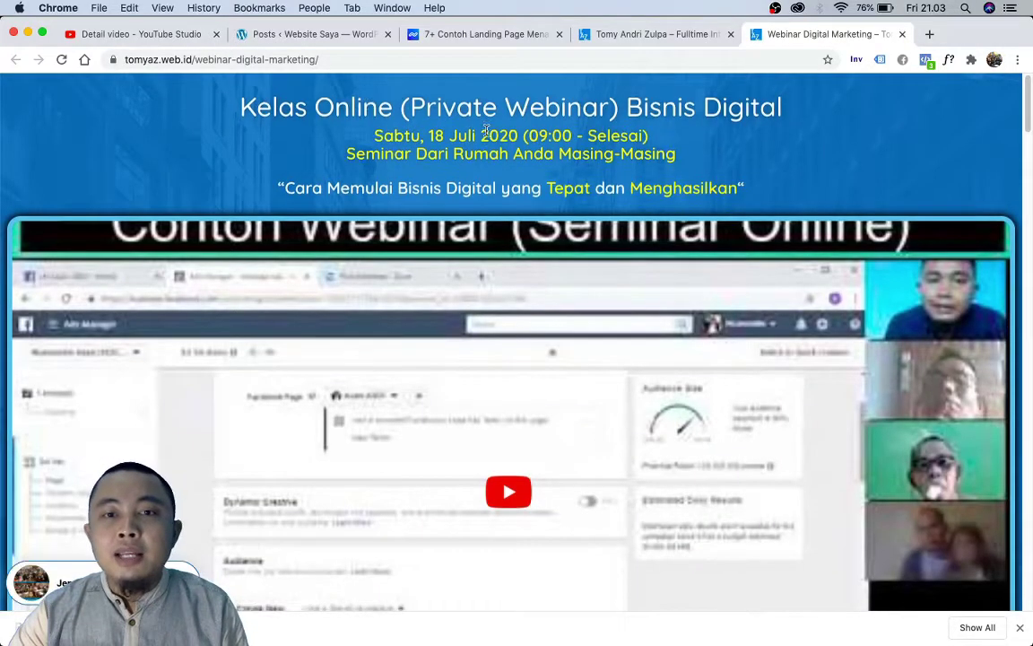
scroll(482, 131, "down", 1)
scroll(537, 125, "down", 15)
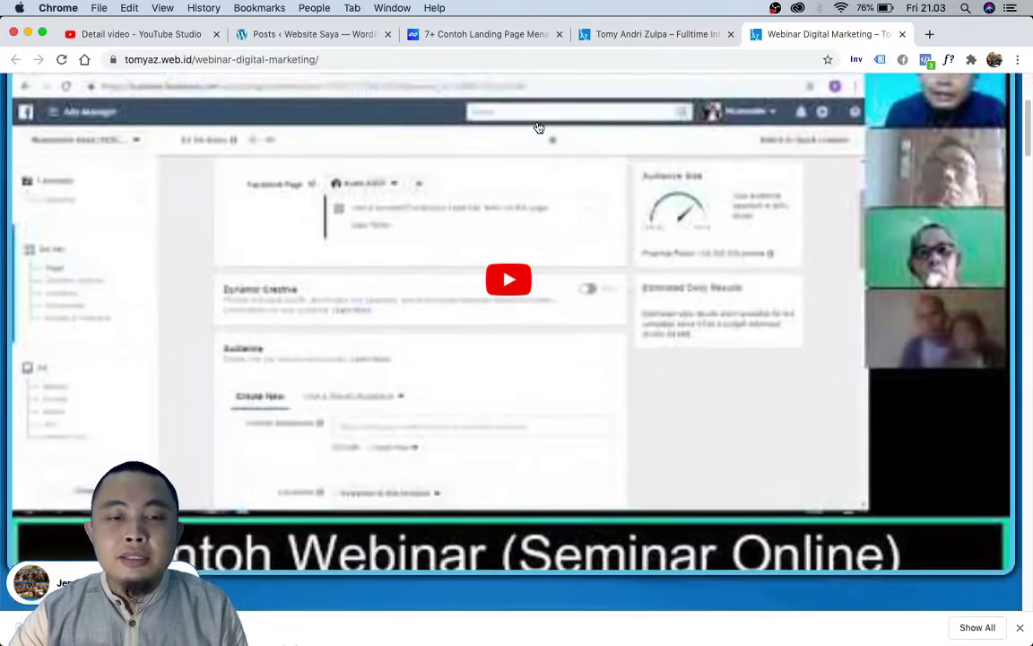
scroll(537, 122, "down", 5)
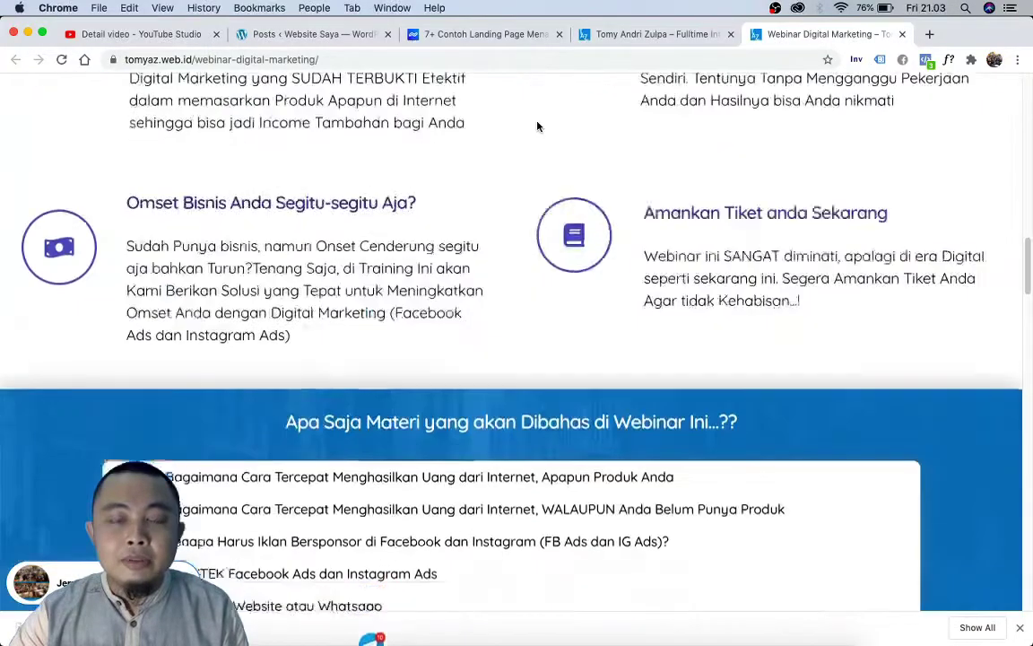
scroll(538, 126, "down", 10)
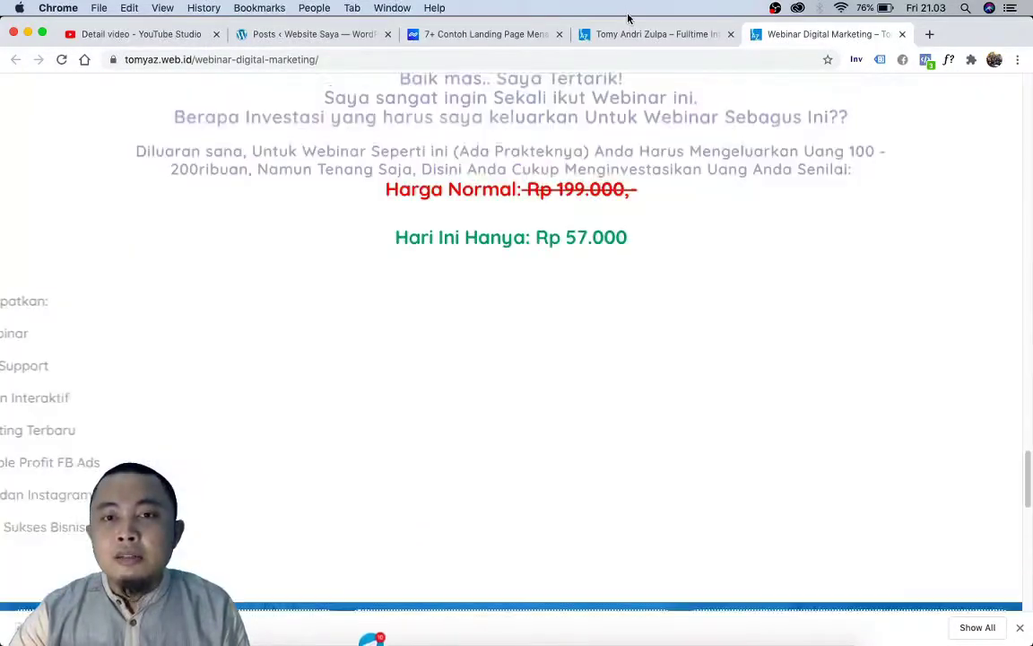
- Return to the tomyaz.web.id home page and look at the products offered for sale
left_click(632, 33)
scroll(553, 189, "down", 10)
scroll(561, 224, "up", 2)
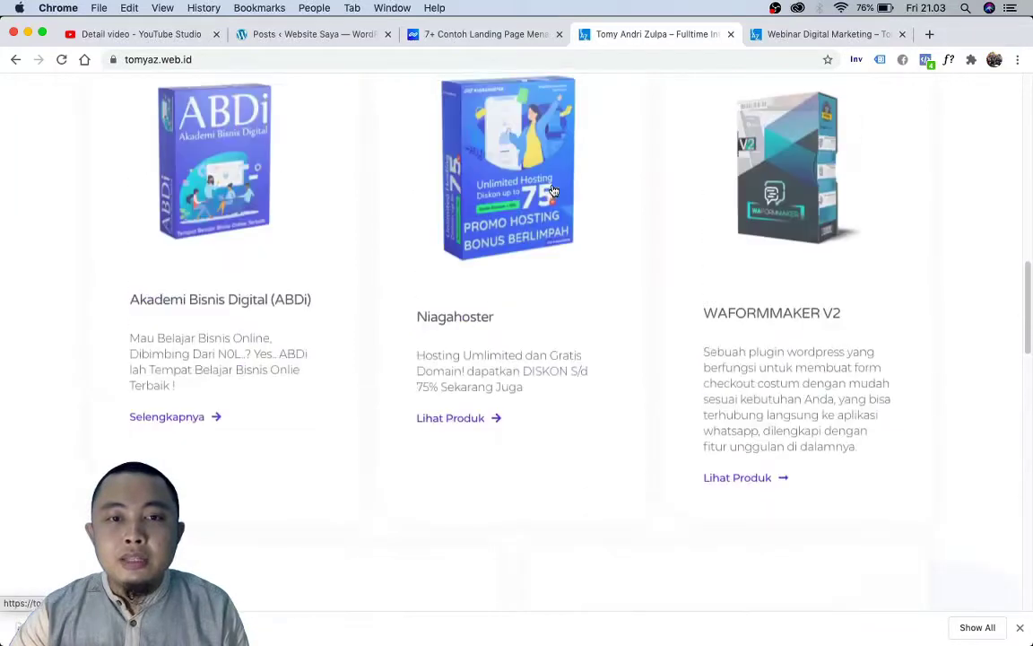
- Open the Niagahoster product's "Lihat Produk" link in a new browser tab and view that landing page
scroll(575, 259, "down", 1)
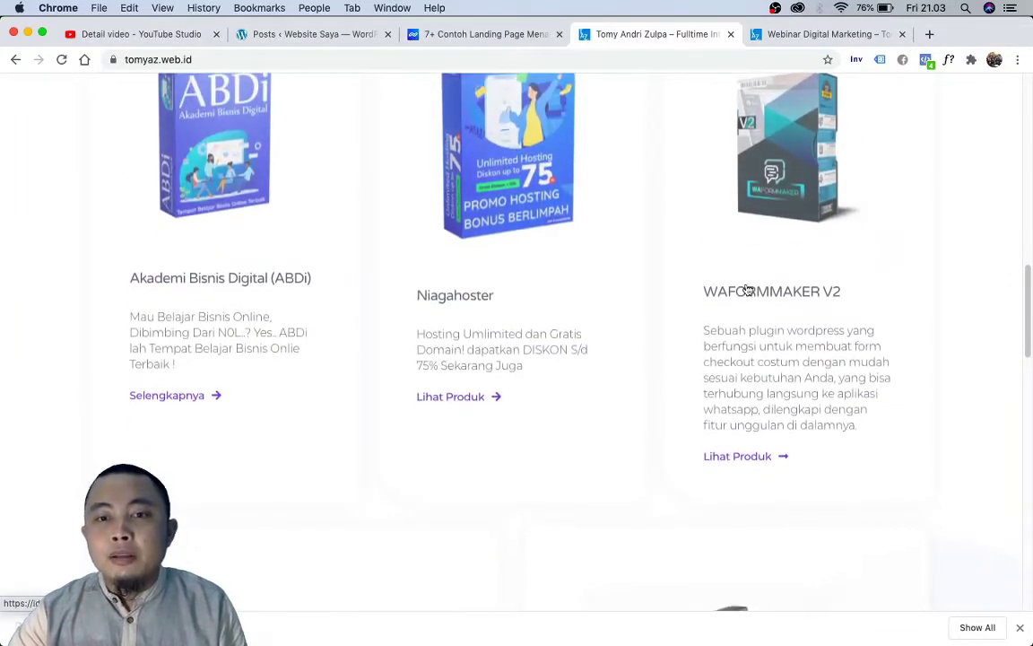
left_click(492, 400, "super")
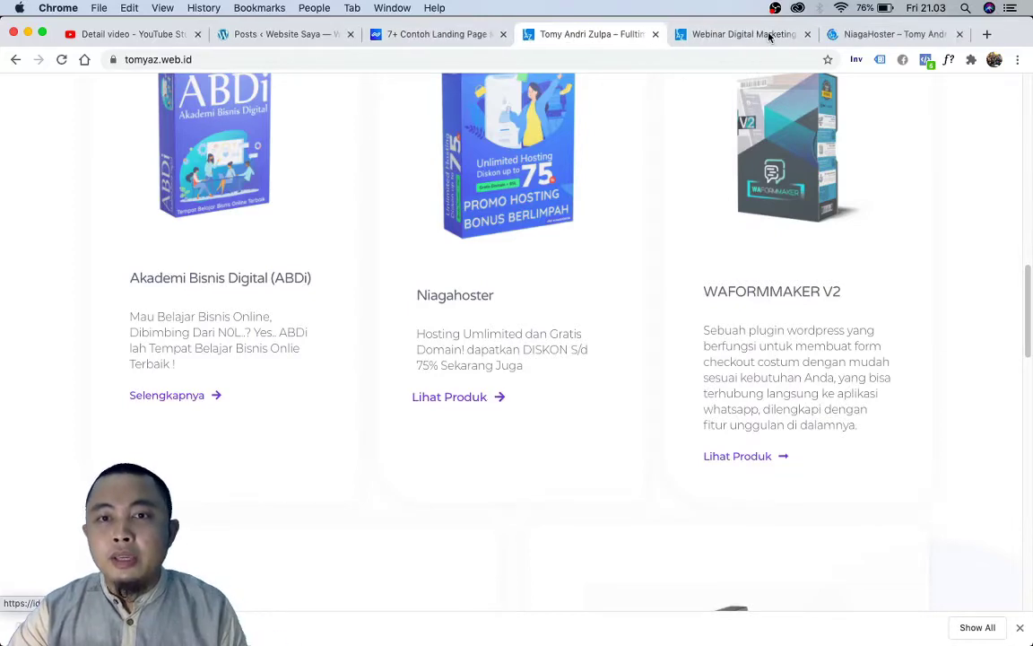
left_click(878, 37)
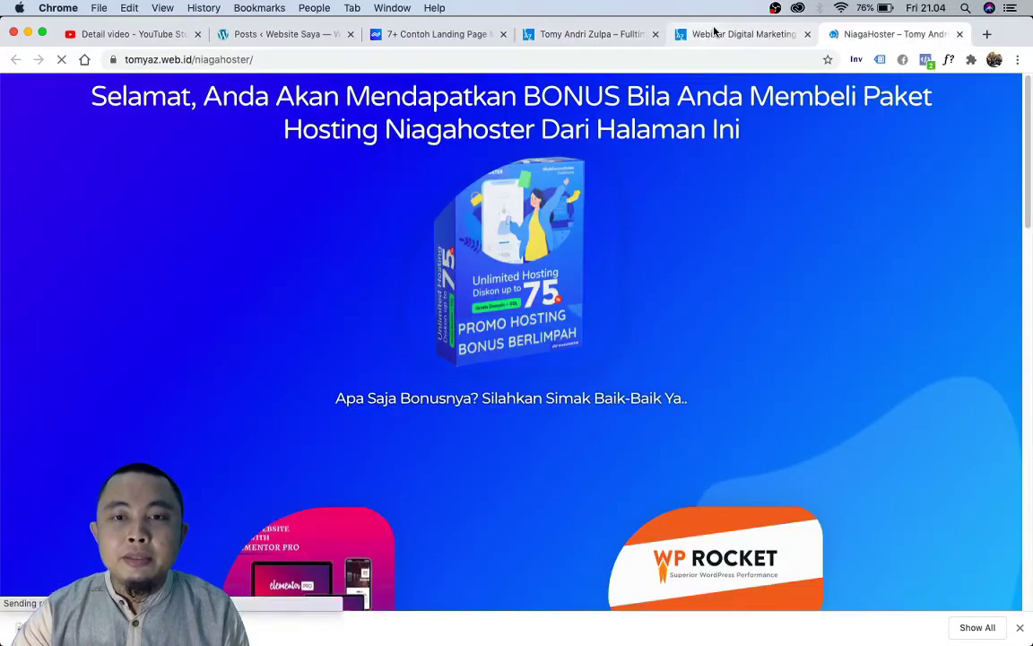
- Look through the webinar landing page down to its FAQ and the Niagahoster landing page down to its end
left_click(715, 33)
scroll(675, 211, "up", 10)
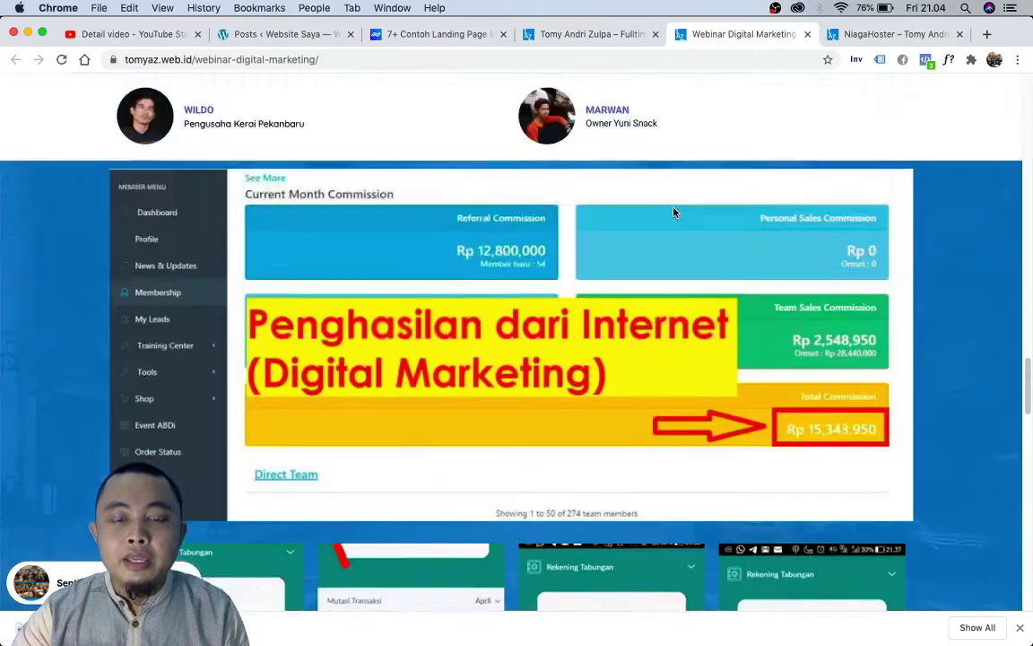
scroll(673, 213, "down", 10)
scroll(671, 211, "down", 15)
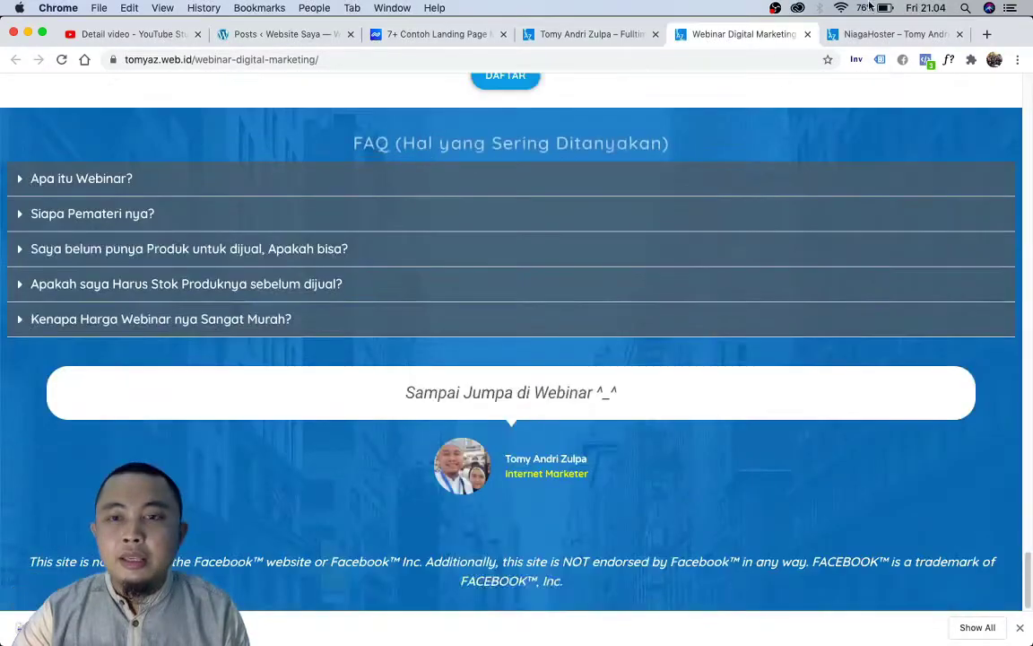
left_click(891, 35)
scroll(549, 247, "down", 20)
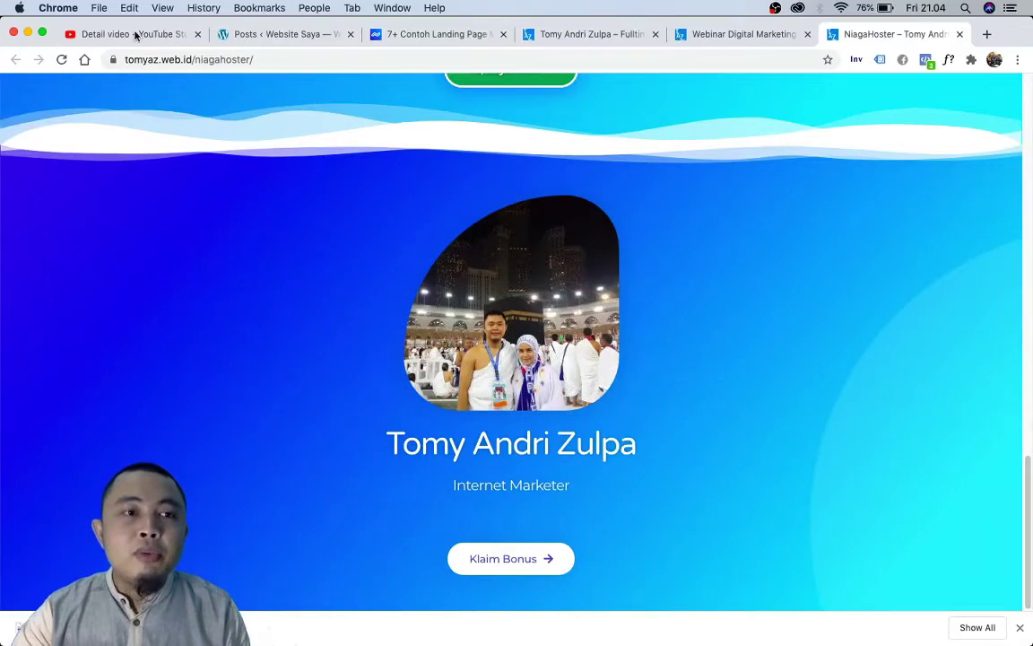
- Return to the WordPress admin's browser tab and view the installed plugins
left_click(278, 36)
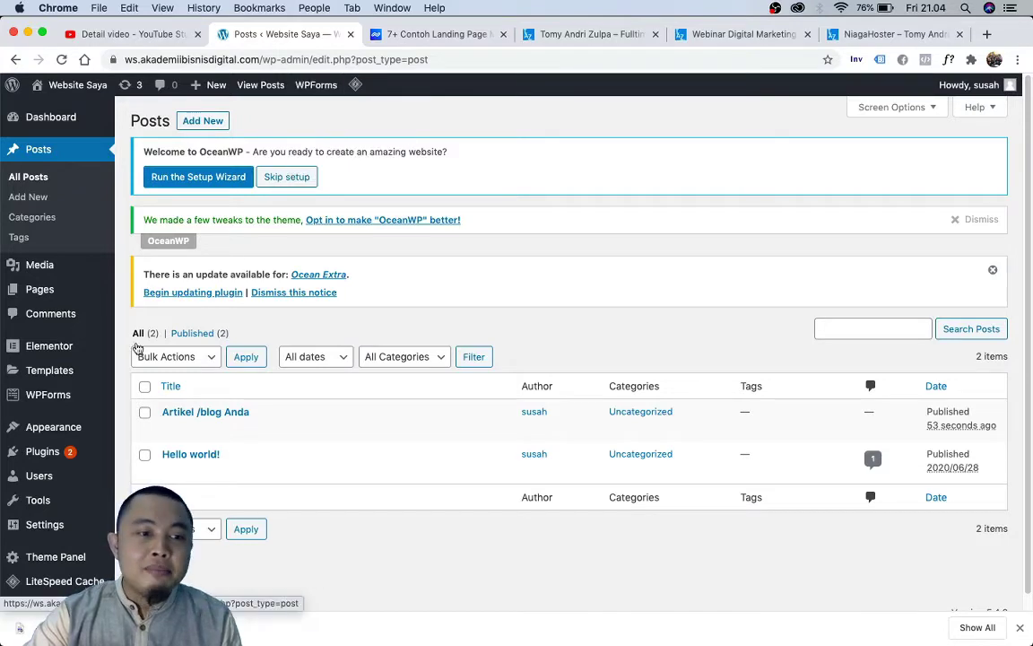
mouse_move(52, 339)
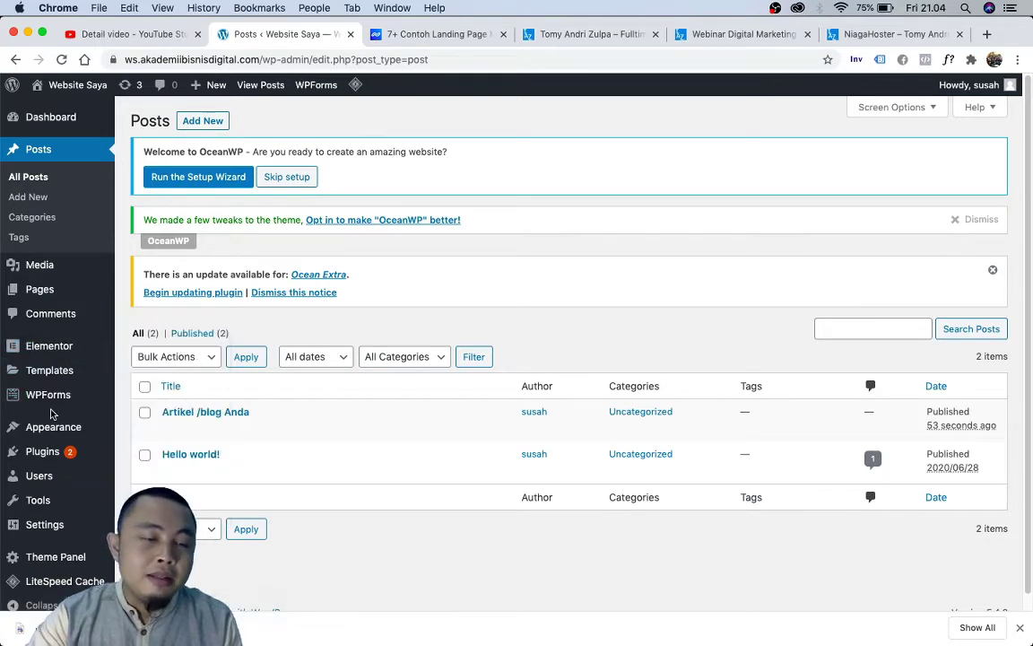
left_click(49, 462)
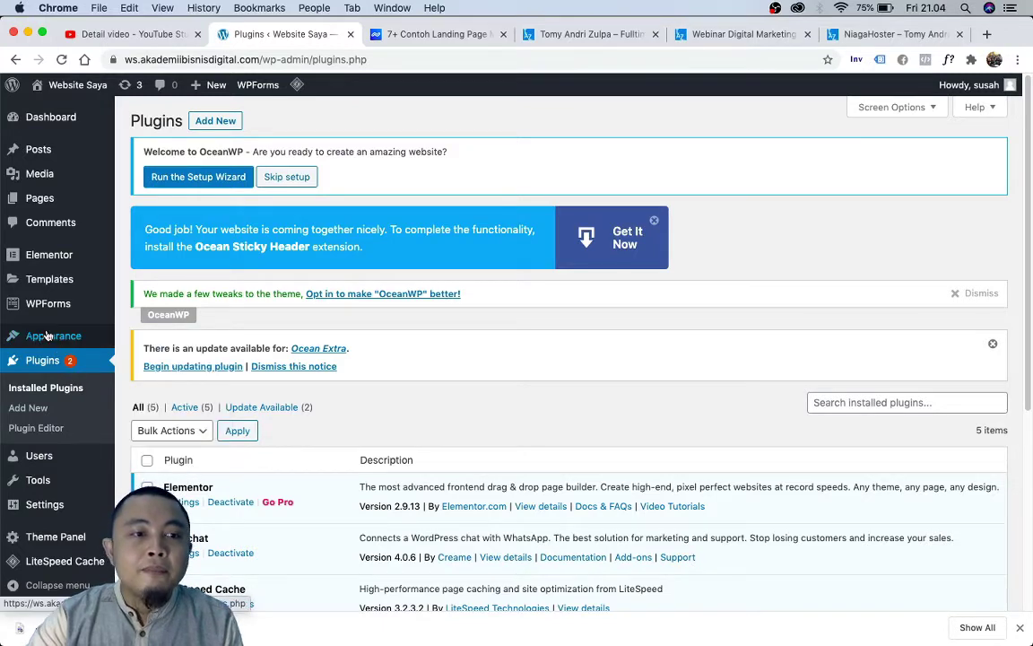
- Create a new WordPress page from the pages list and title it "Contoh Landing Page"
mouse_move(5, 192)
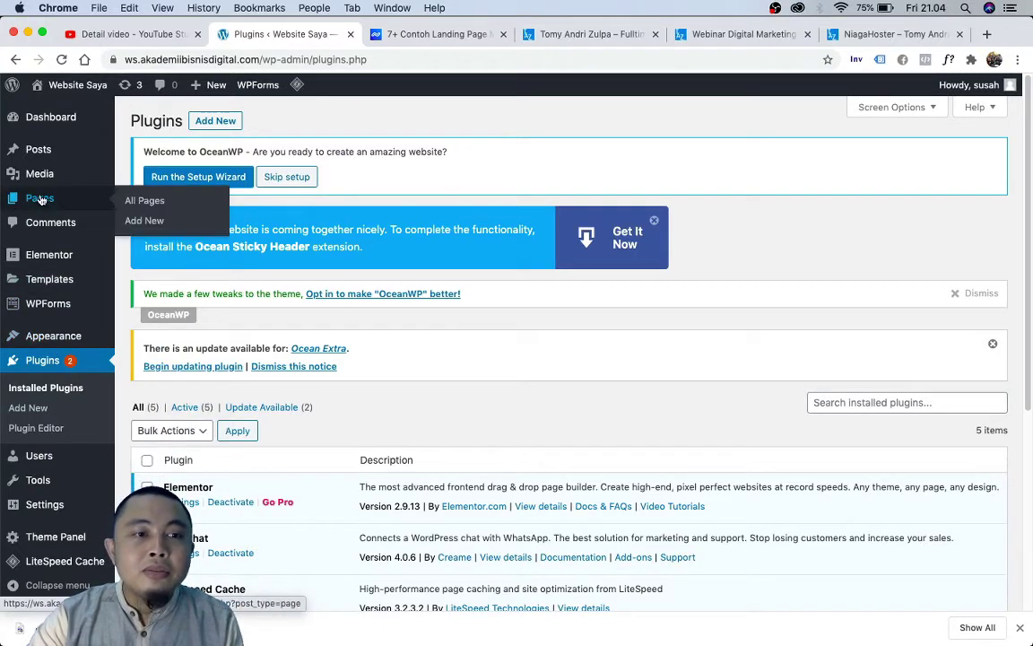
left_click(40, 200)
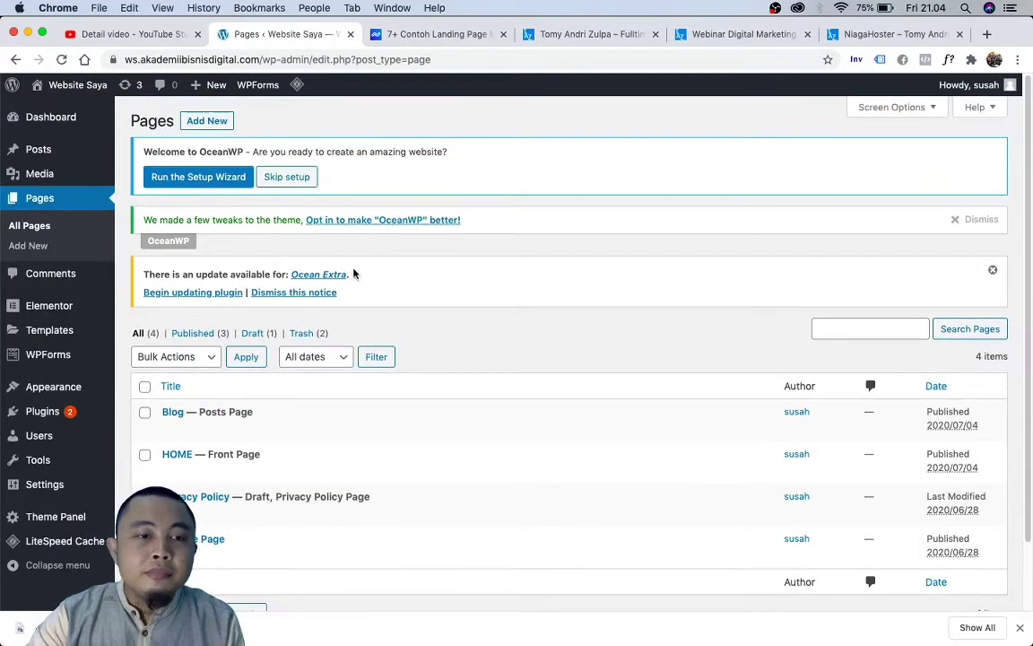
scroll(341, 269, "down", 2)
scroll(254, 223, "up", 2)
mouse_move(213, 84)
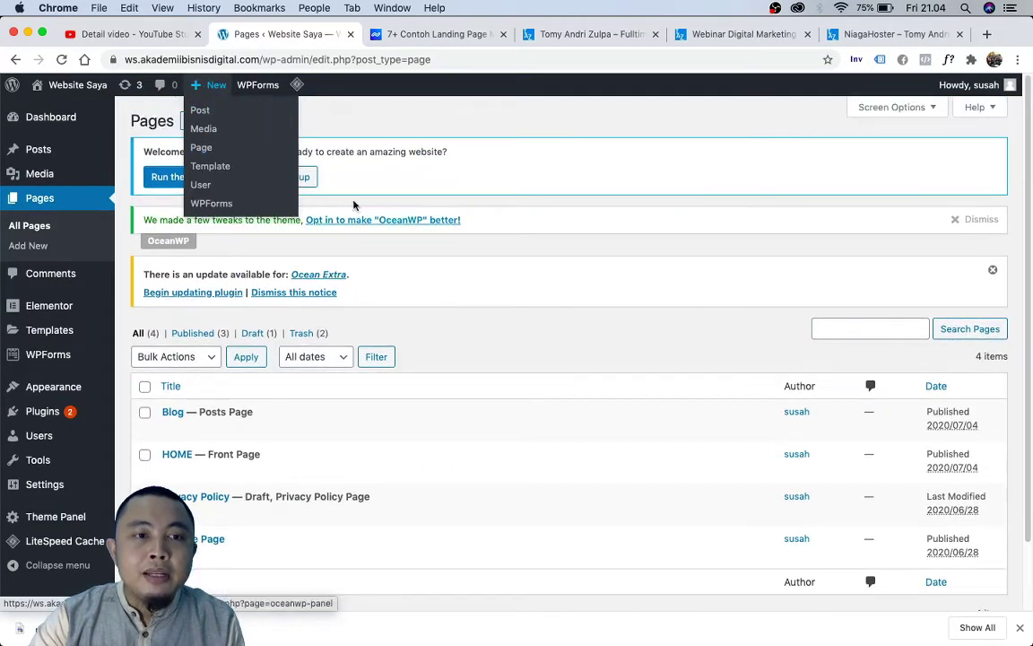
left_click(206, 122)
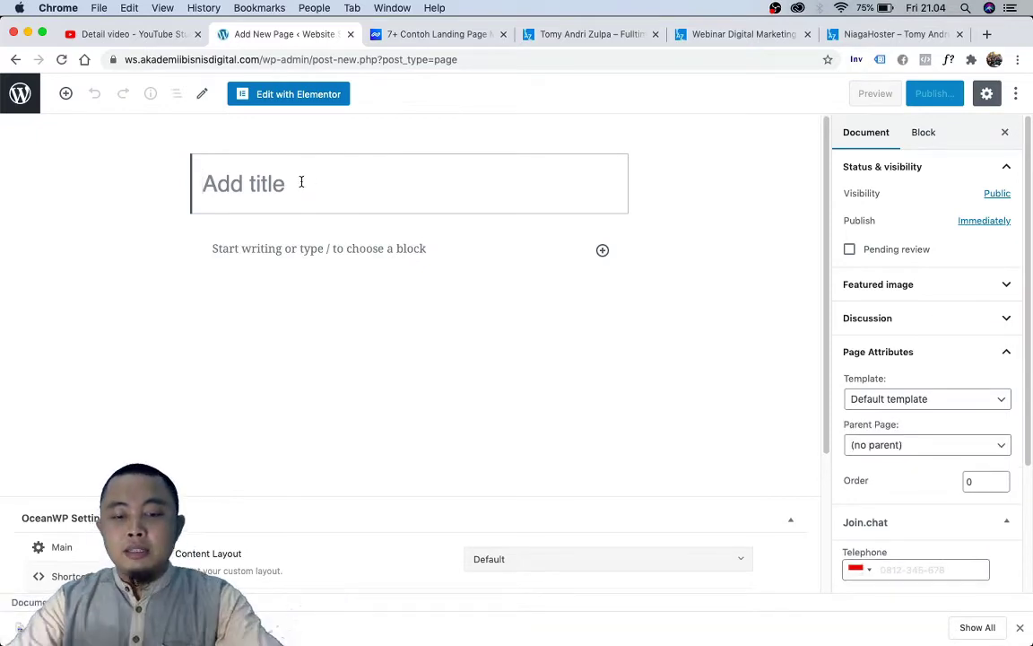
type("Contoh L")
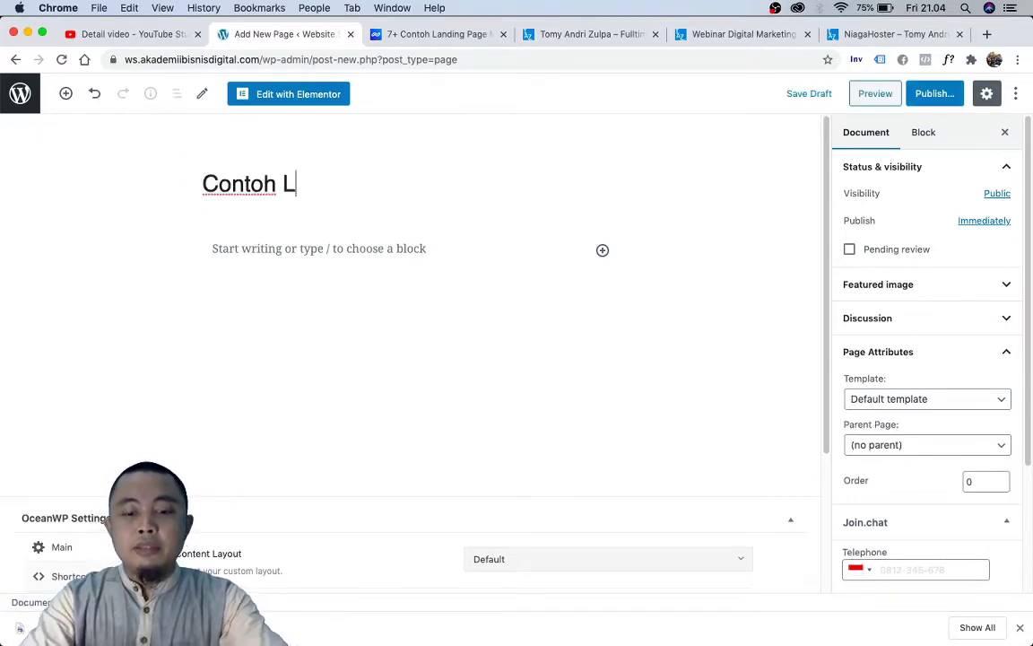
type("anding Page")
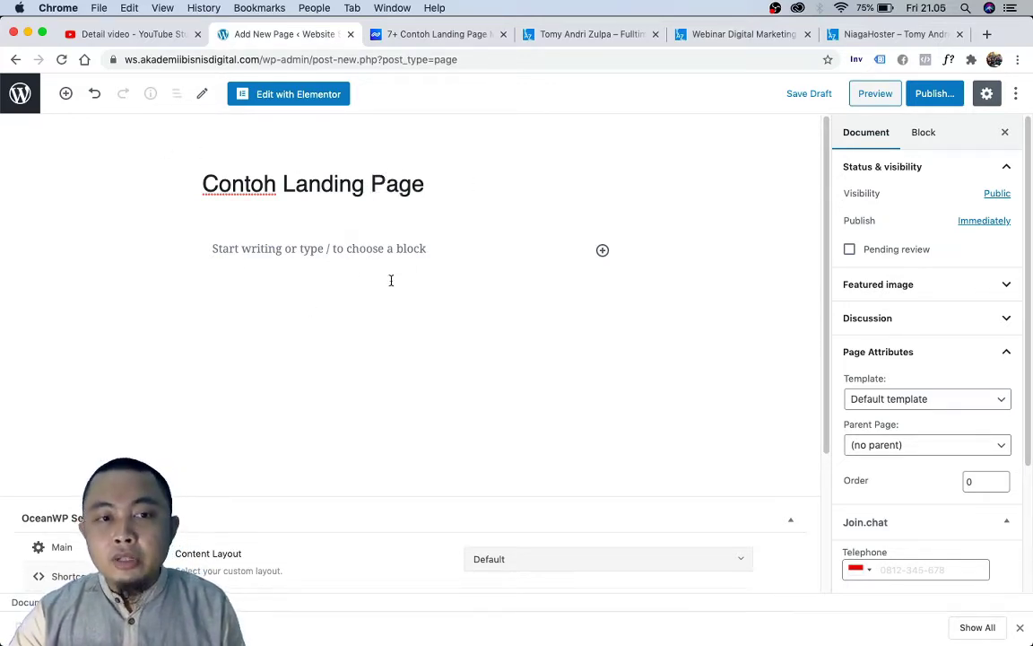
- Set the new page's template to Elementor Canvas and publish the page
scroll(441, 298, "down", 2)
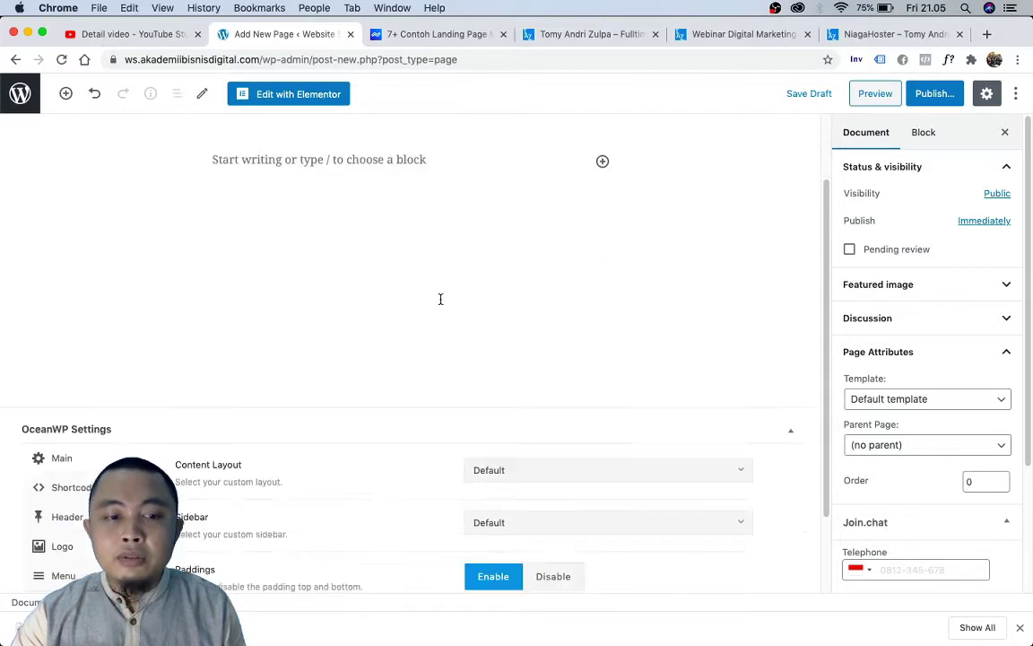
scroll(433, 300, "down", 2)
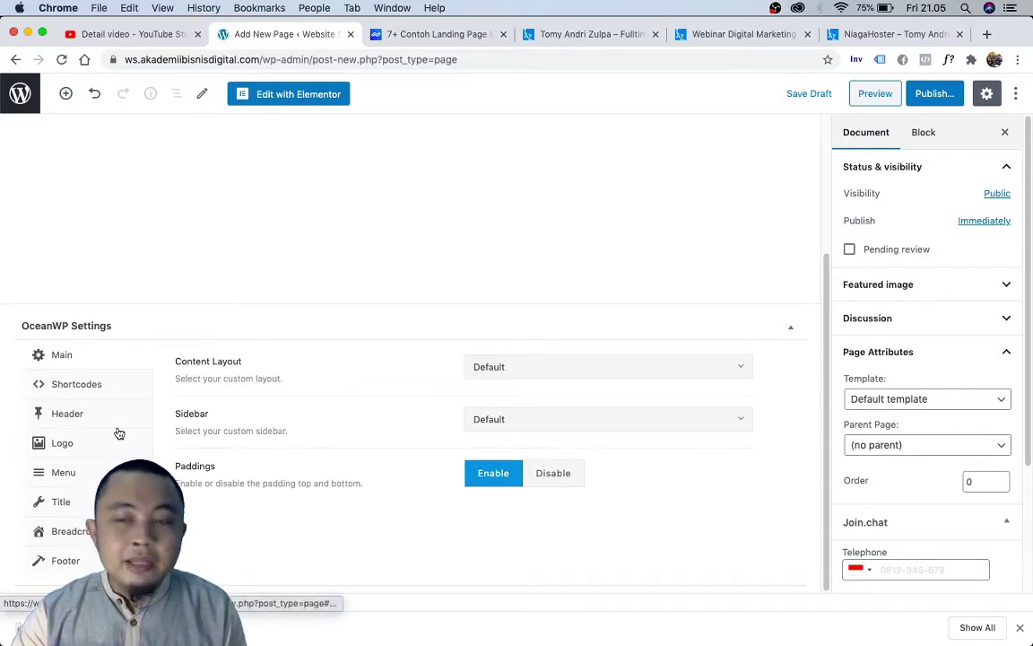
scroll(699, 314, "up", 4)
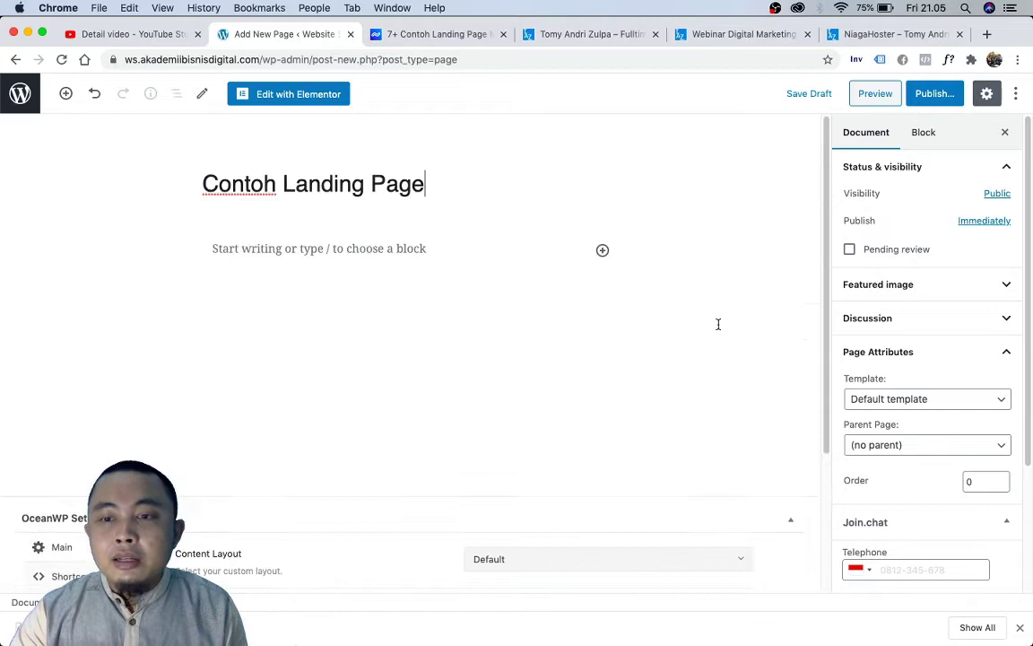
left_click(903, 406)
left_click(915, 412)
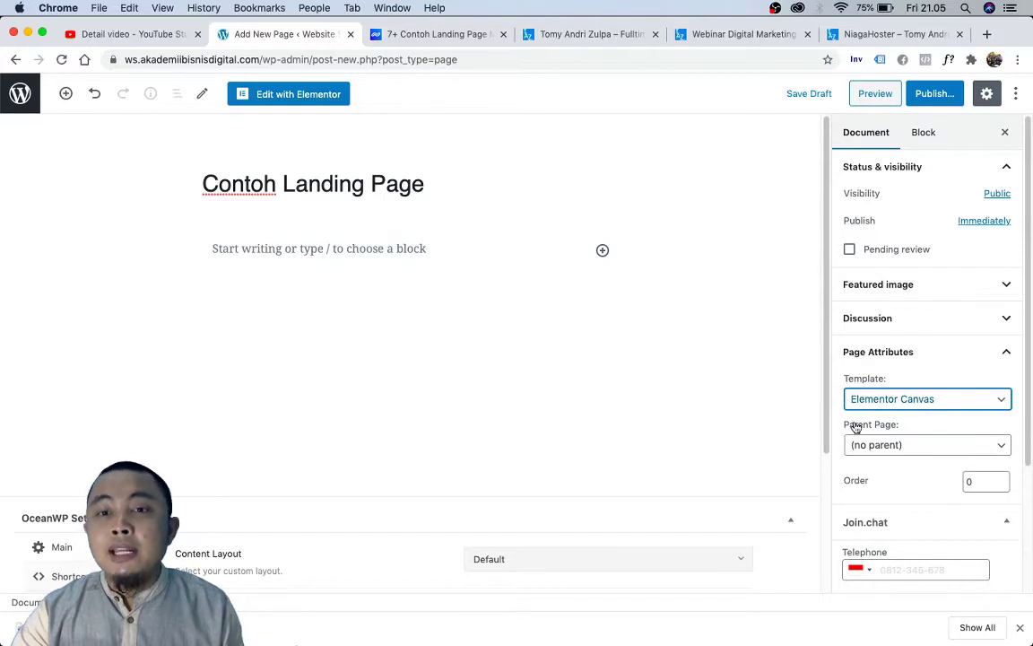
left_click(940, 101)
left_click(940, 101)
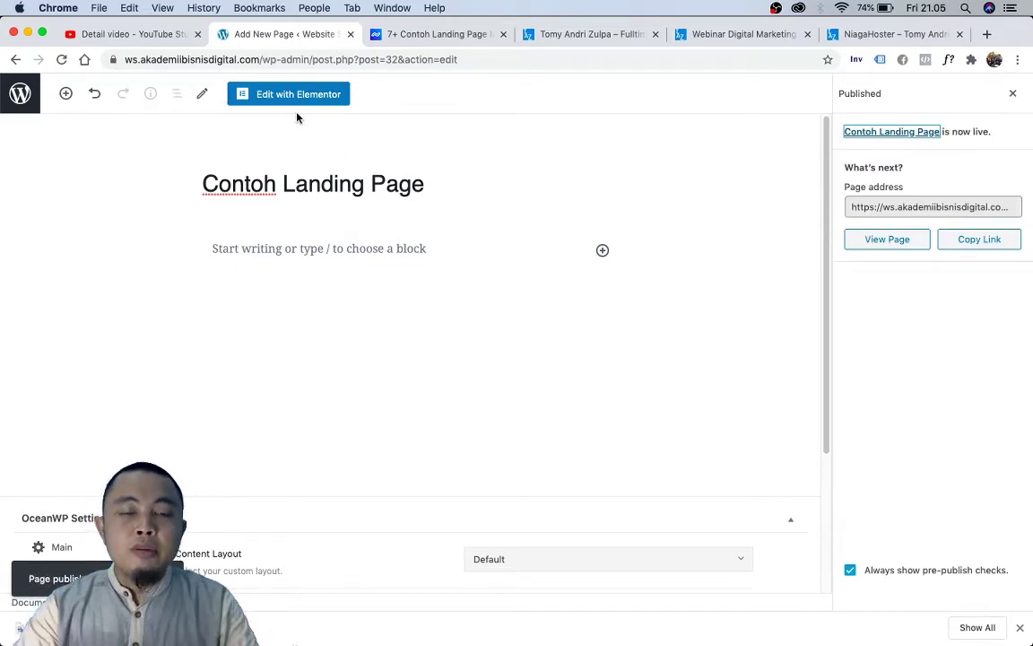
- Open the published page for editing in Elementor
scroll(297, 117, "up", 5)
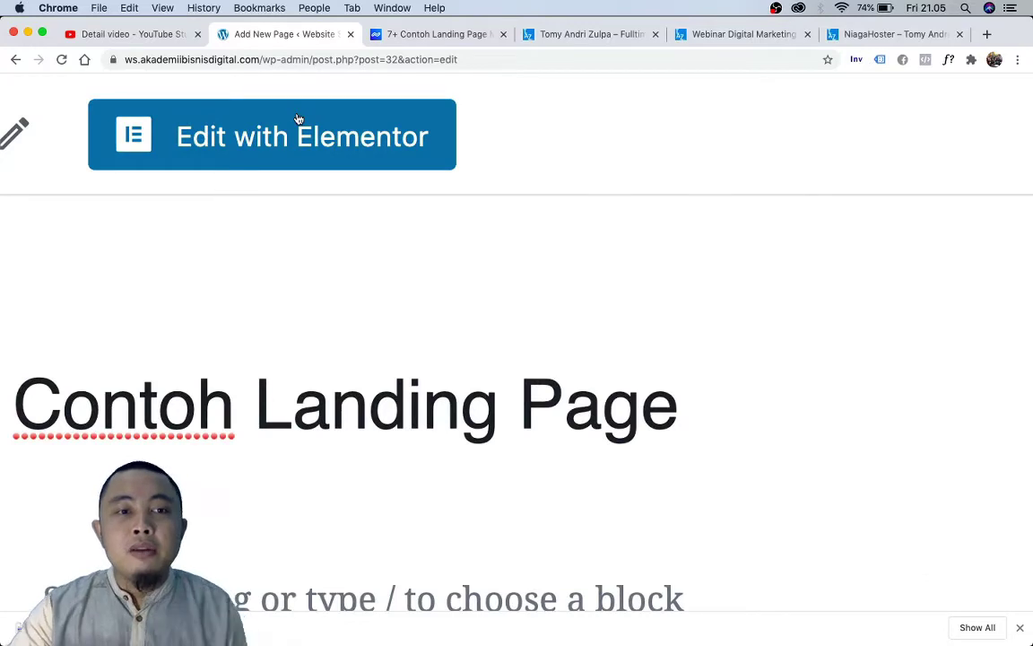
left_click(298, 118)
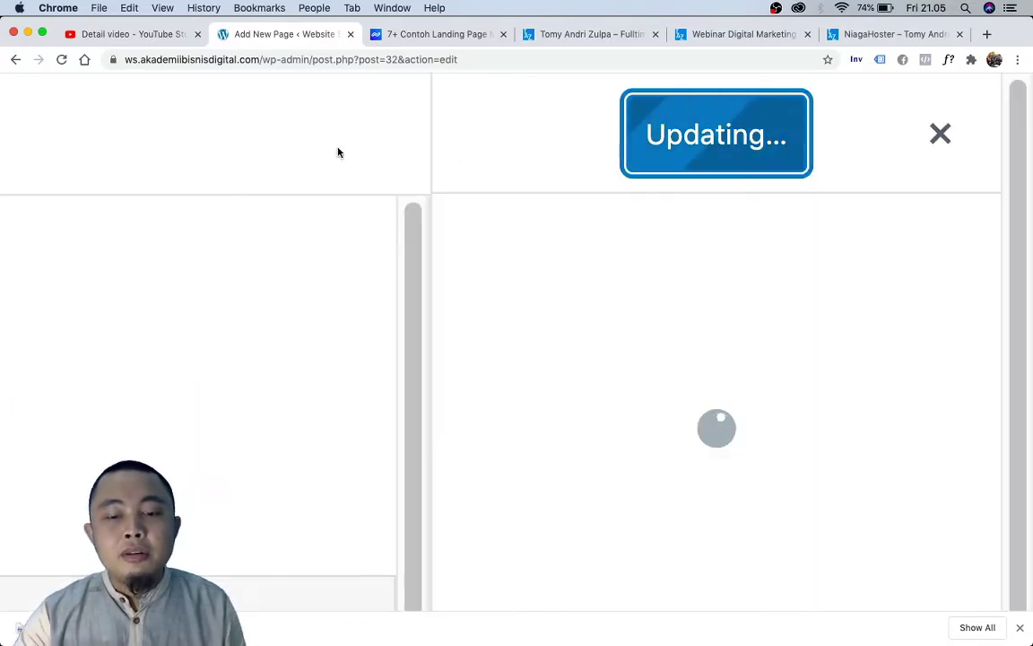
scroll(338, 153, "down", 5)
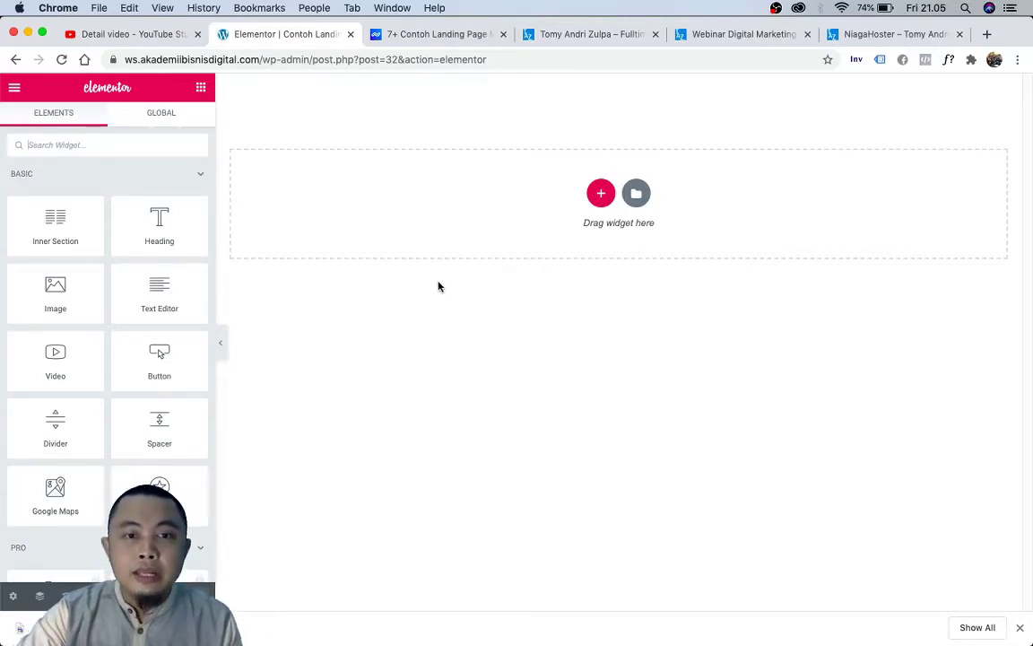
- Open Elementor's template library from the empty page canvas
left_click(639, 193)
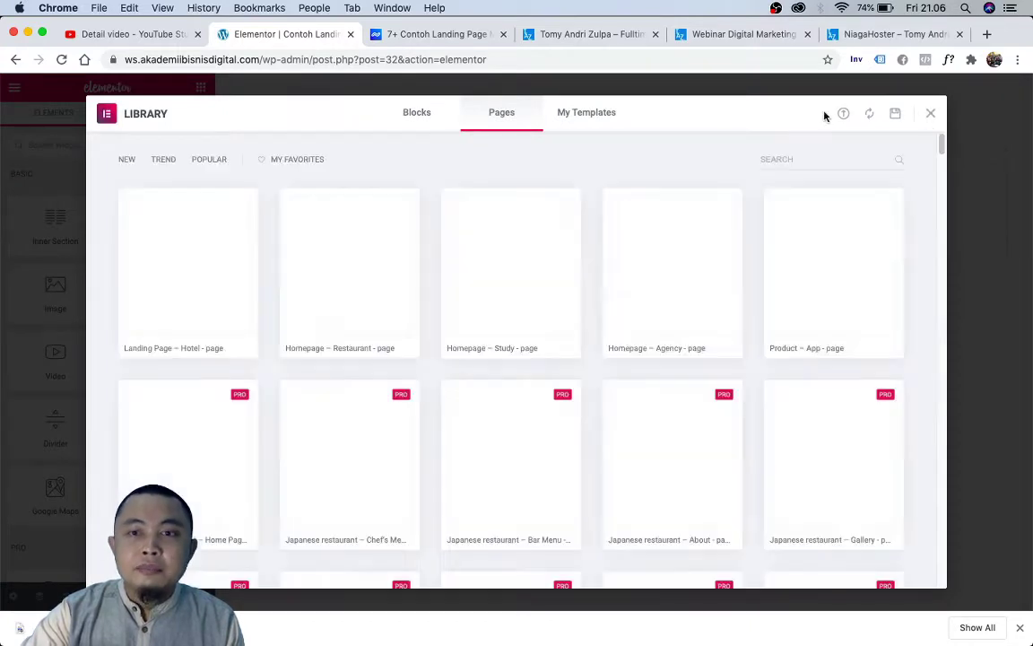
left_click(931, 113)
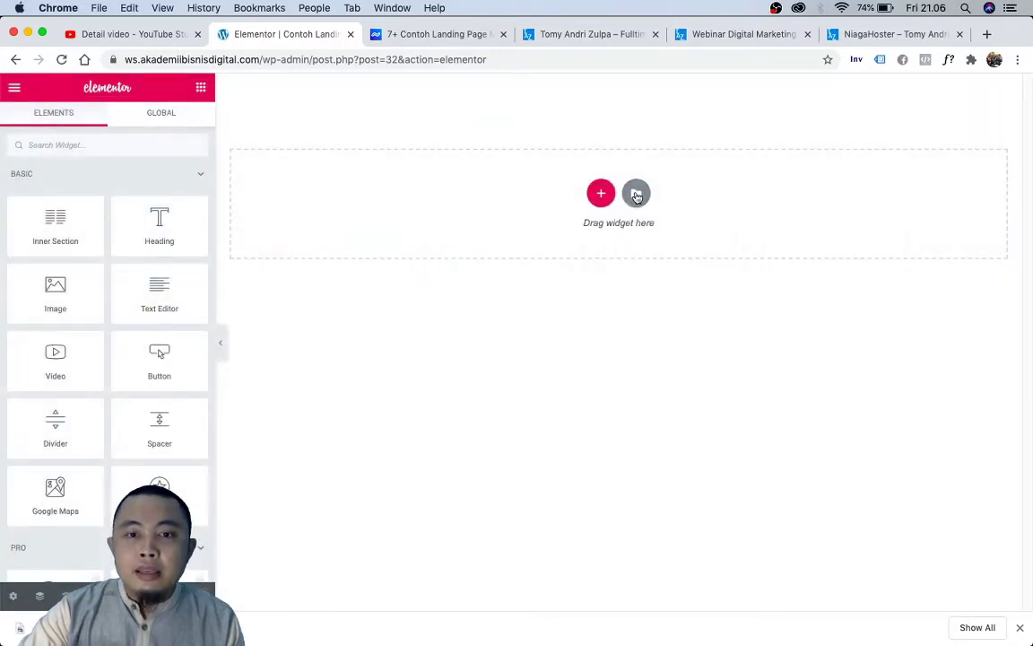
scroll(636, 195, "up", 5)
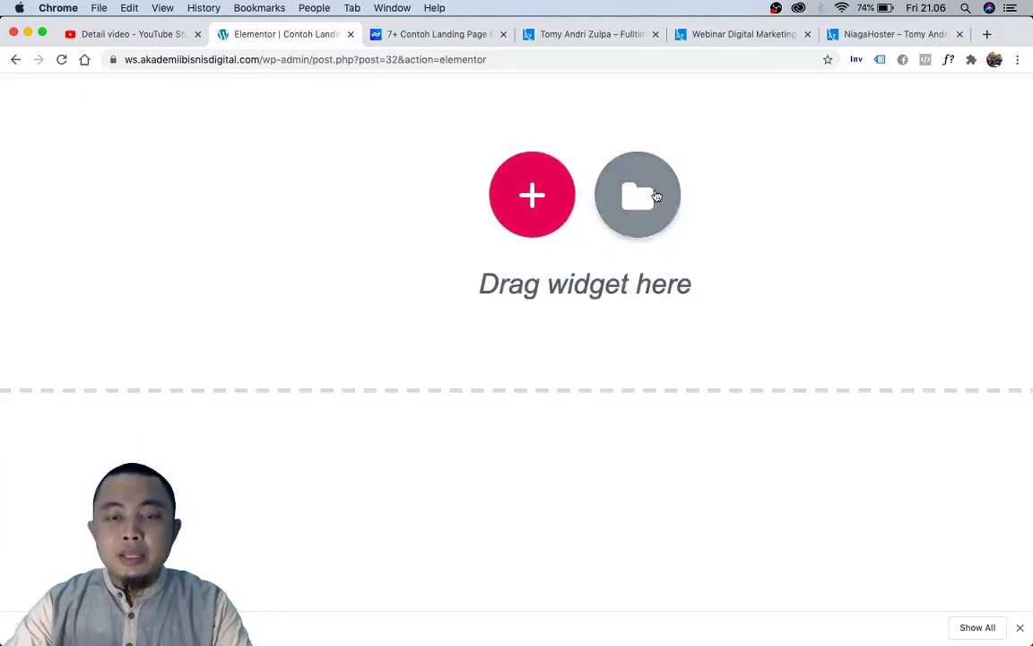
left_click(656, 195)
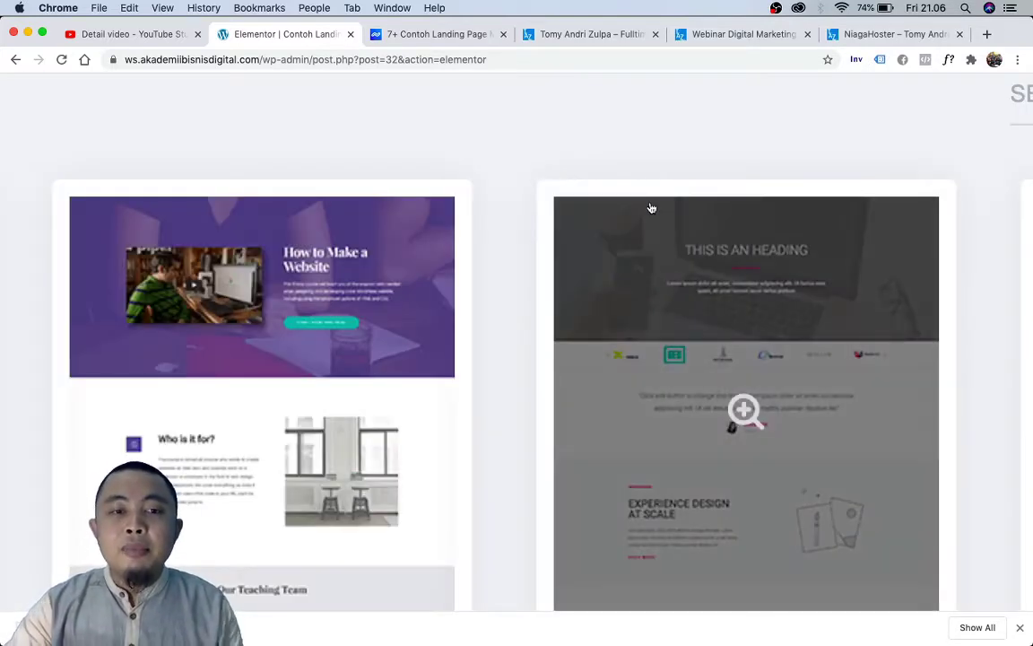
- Browse the library's page templates, from the free designs at the start down to the portfolio and law firm ones
scroll(665, 213, "down", 5)
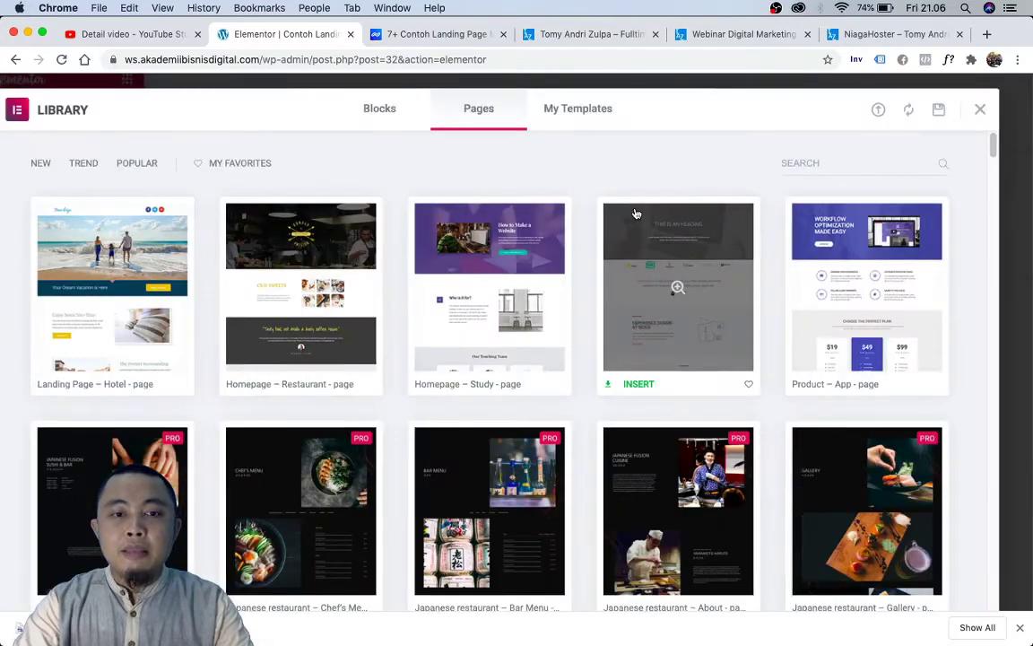
scroll(635, 214, "down", 3)
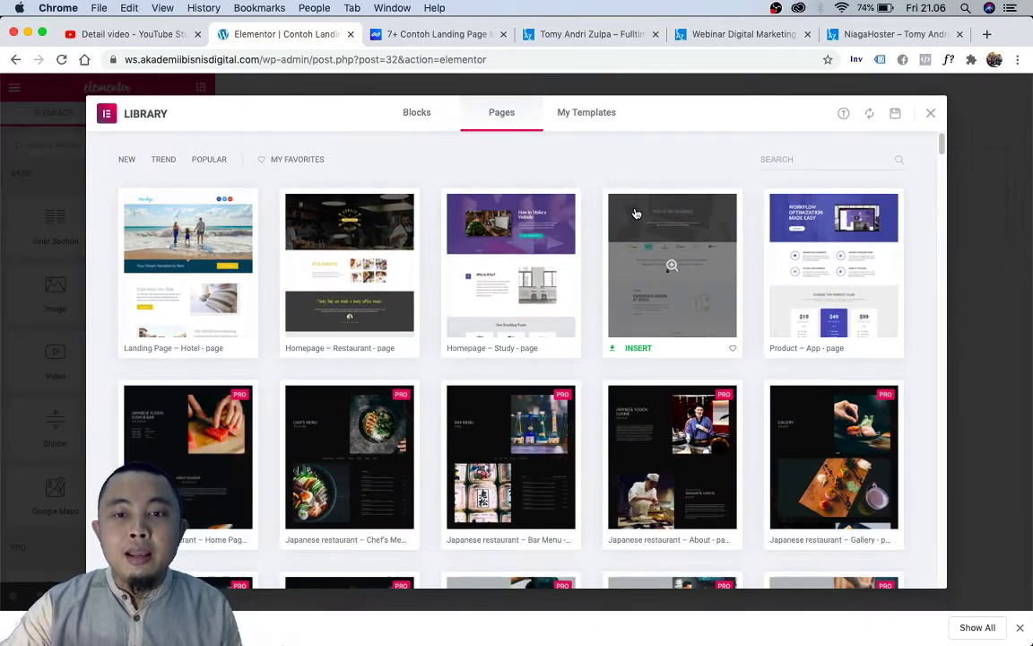
scroll(534, 284, "down", 3)
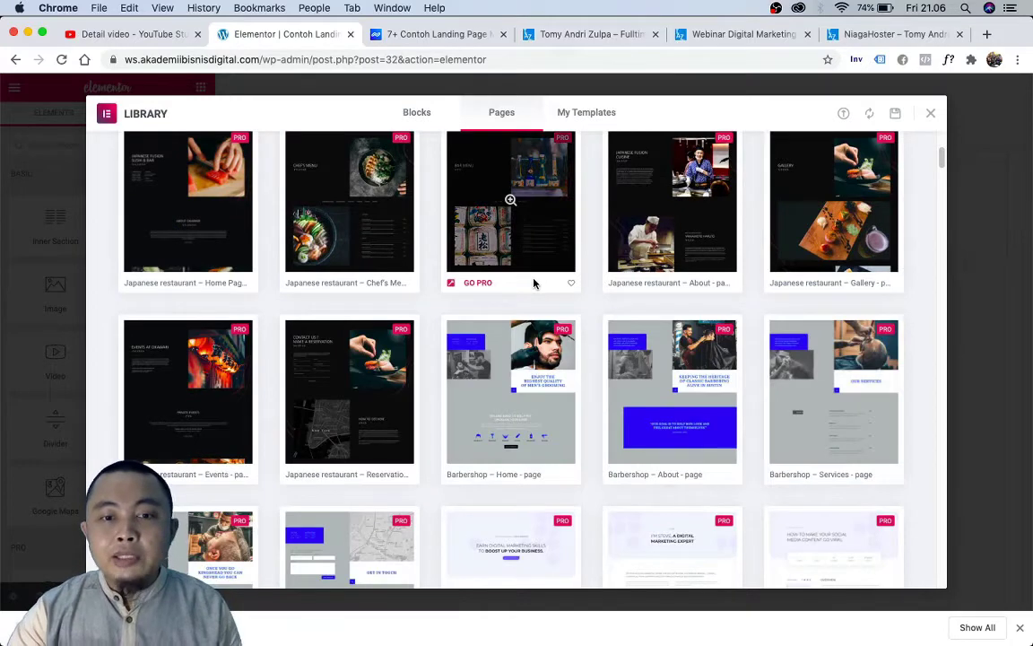
scroll(536, 284, "down", 1)
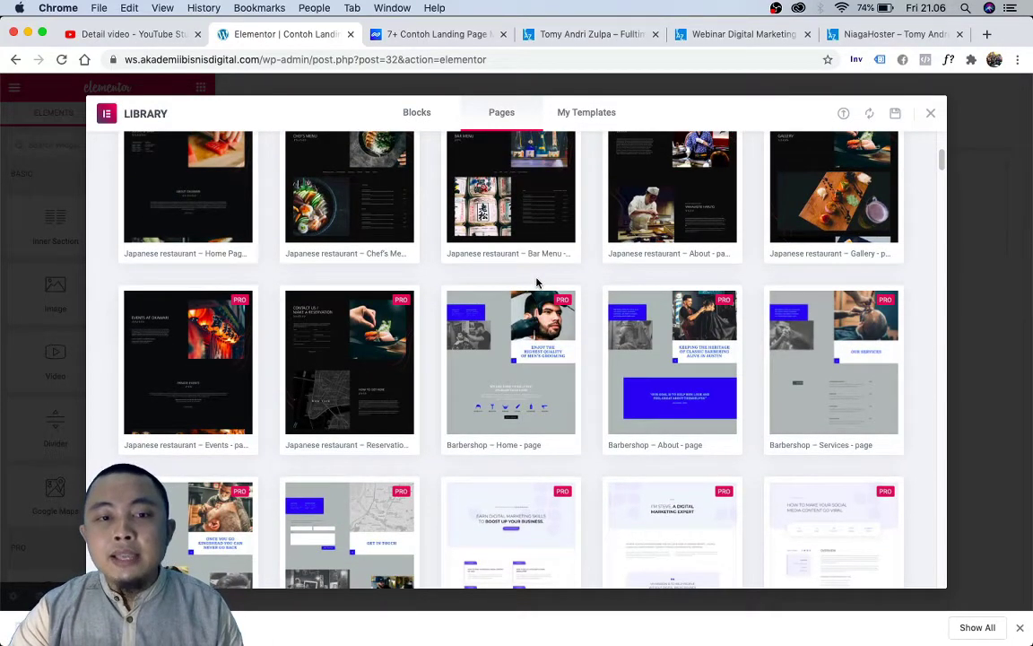
scroll(536, 284, "up", 5)
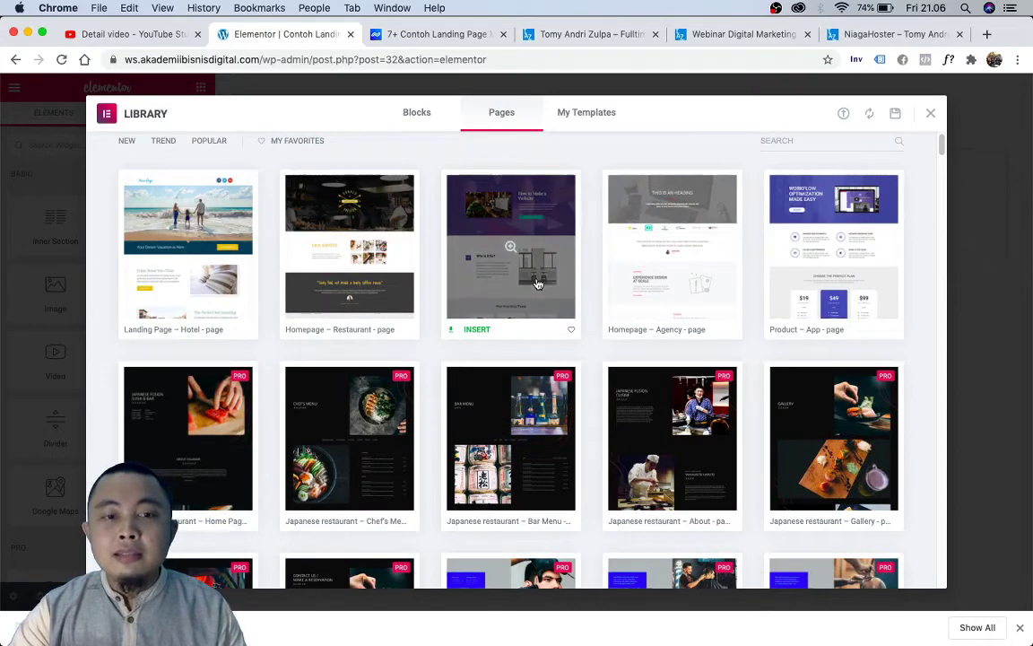
scroll(542, 284, "down", 8)
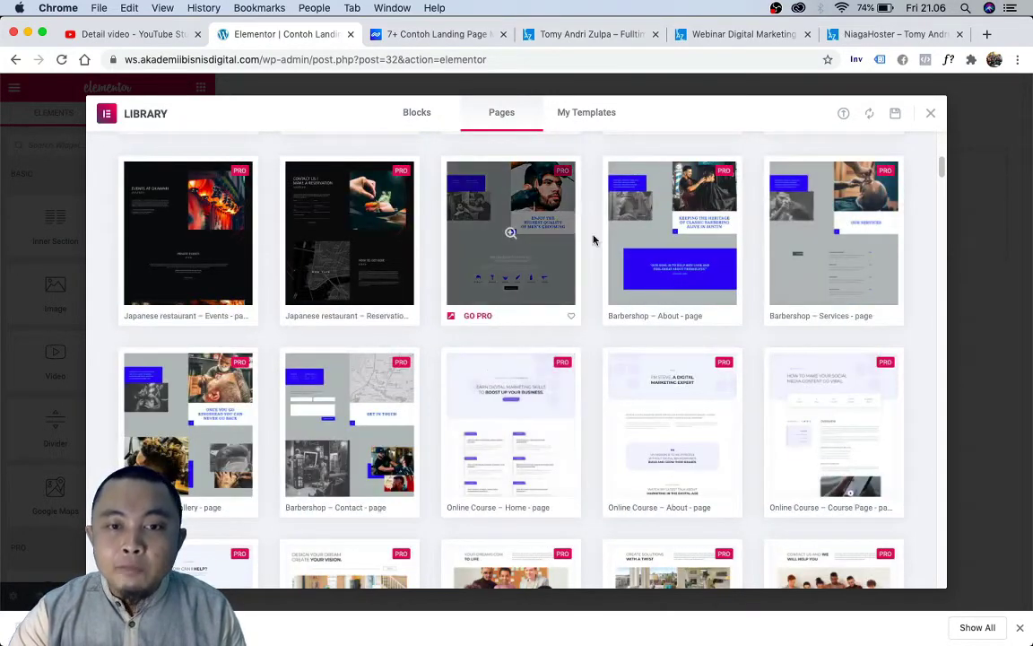
scroll(402, 290, "down", 5)
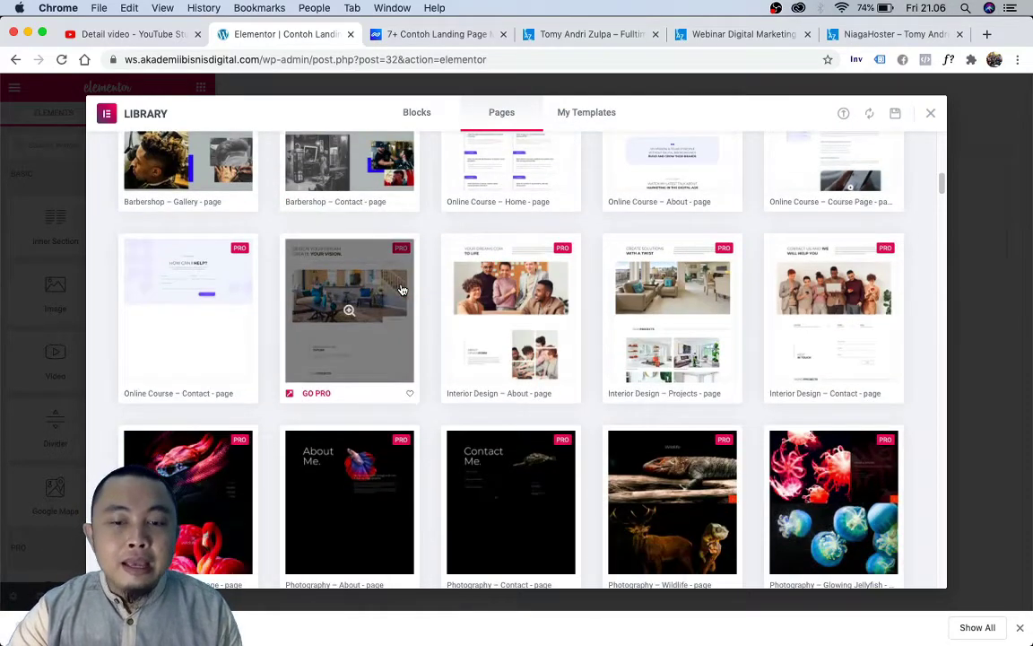
scroll(402, 290, "down", 8)
scroll(401, 290, "down", 10)
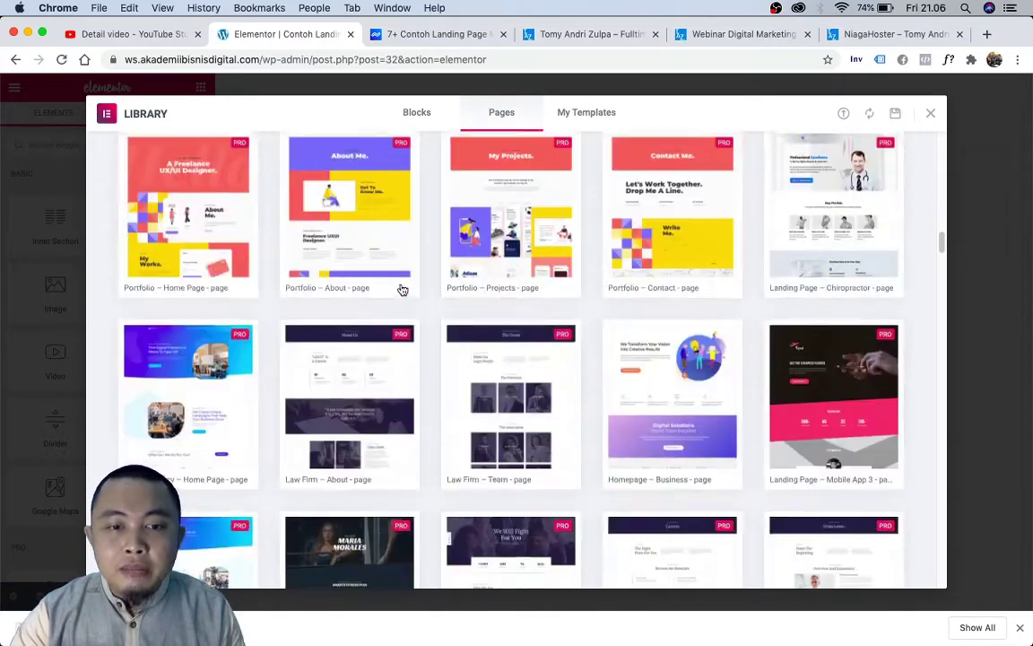
- Preview the Homepage – Business template down to its Our Team section and insert it into the page, starting the template library connection
scroll(403, 290, "up", 5)
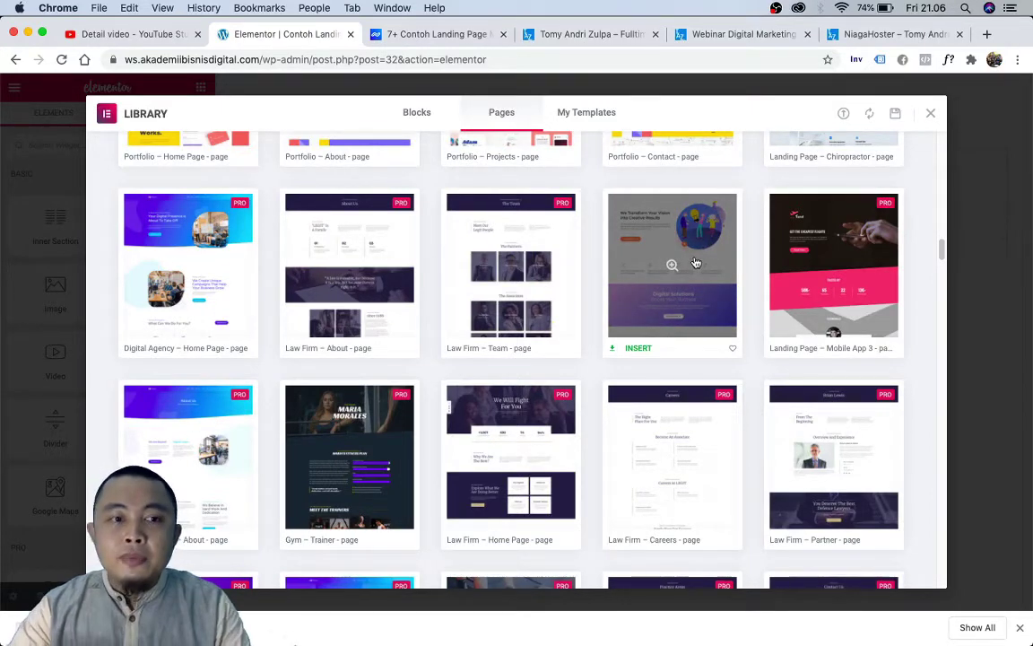
scroll(685, 262, "up", 3)
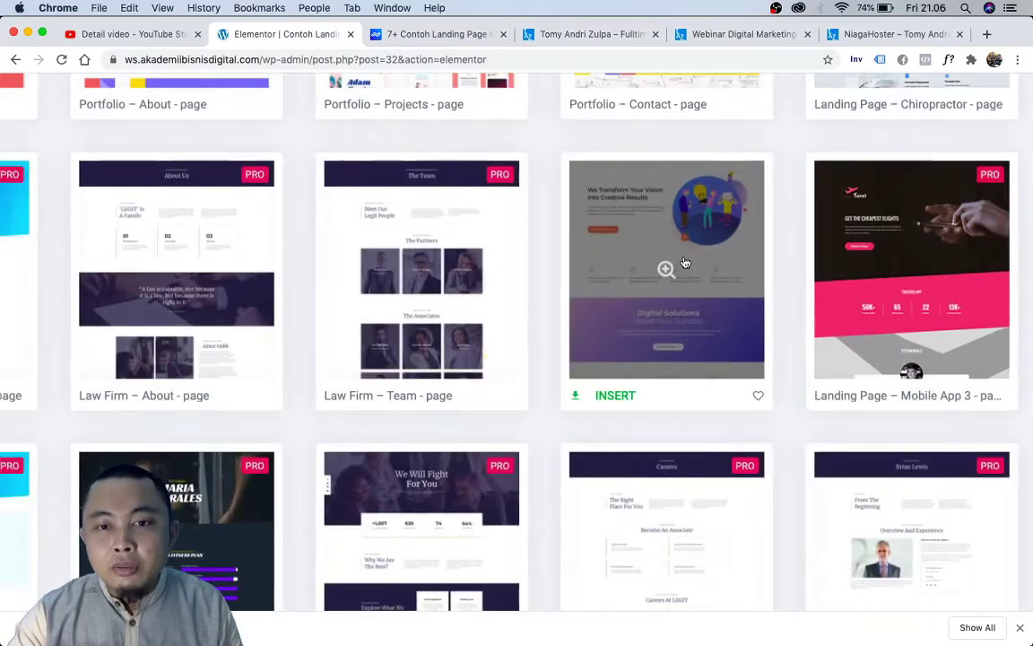
key("cmd+r")
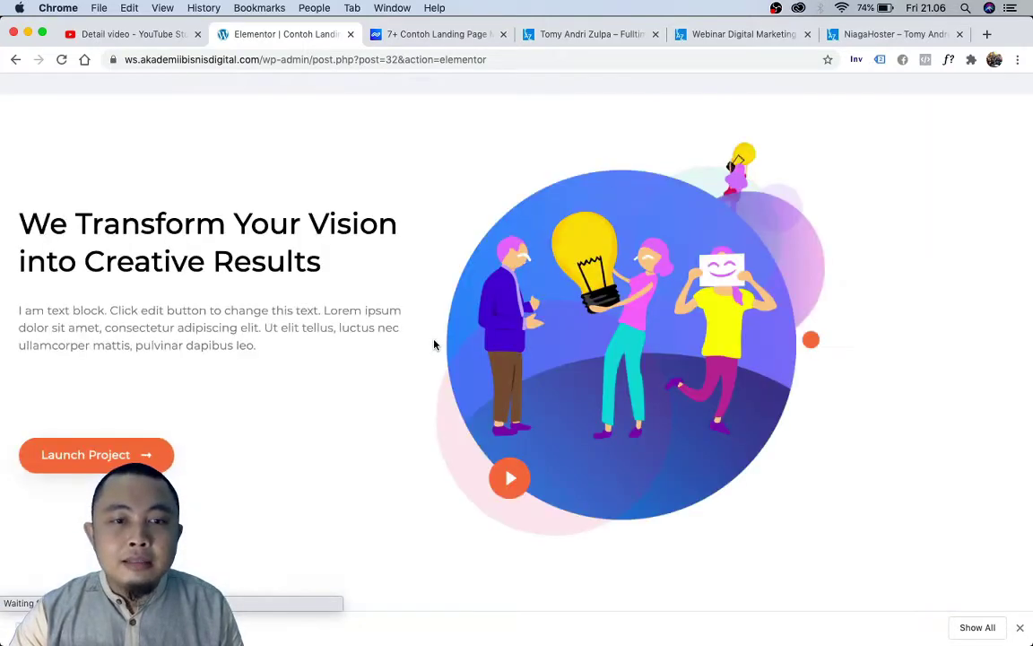
scroll(354, 360, "down", 10)
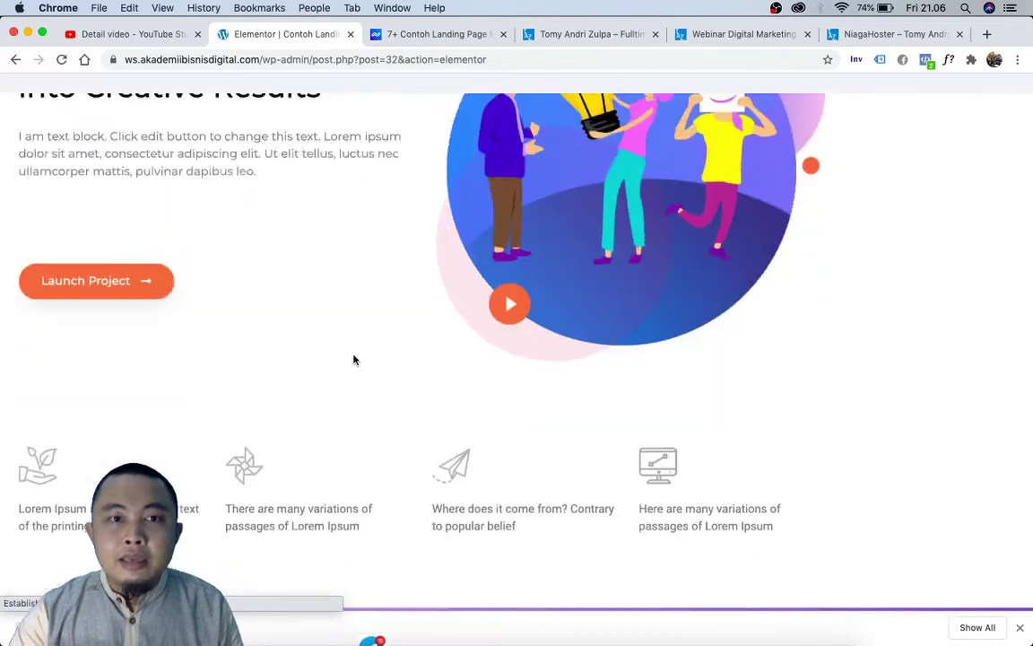
scroll(356, 360, "down", 2)
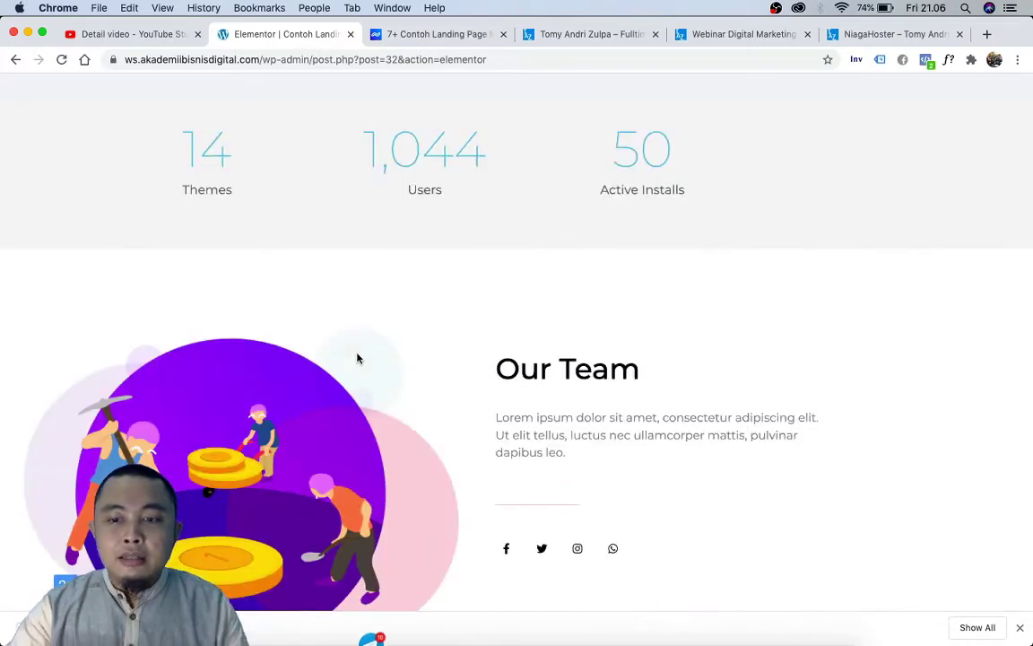
scroll(358, 358, "down", 5)
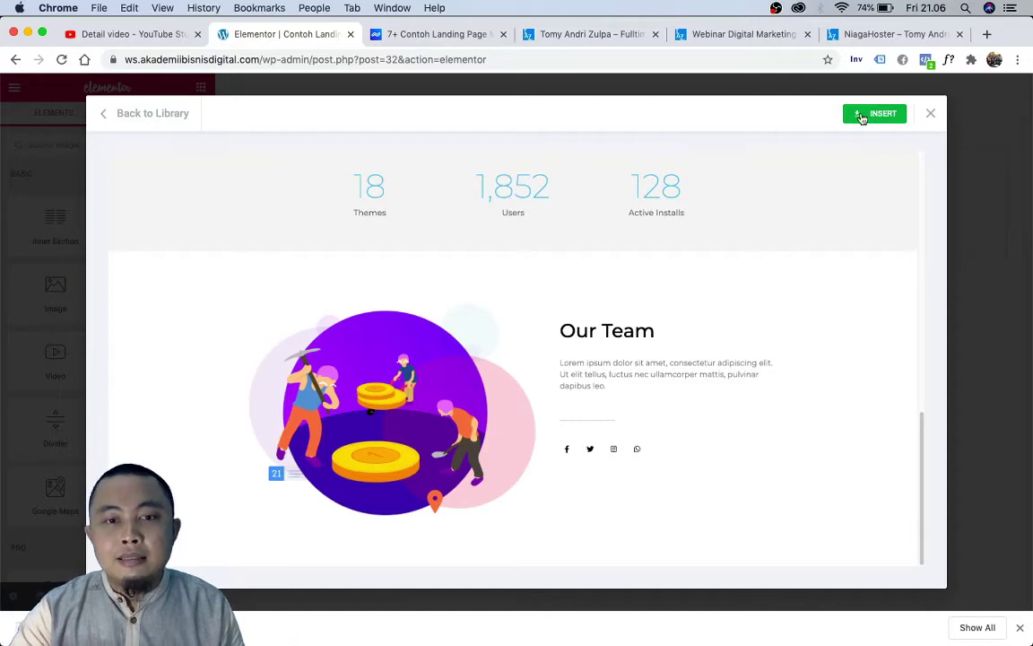
left_click(861, 115)
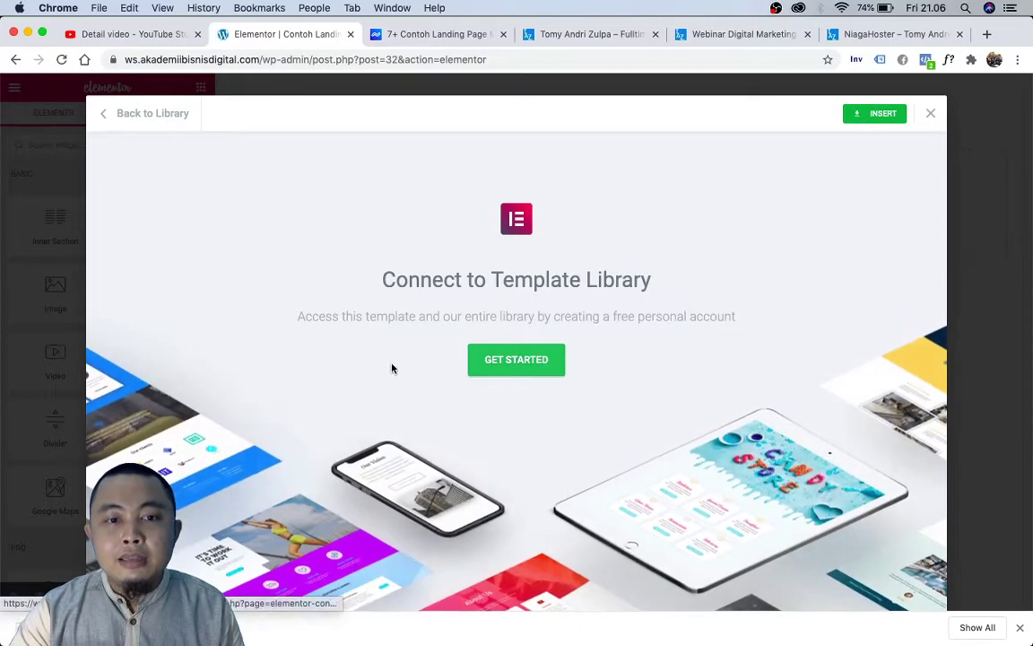
left_click(546, 367)
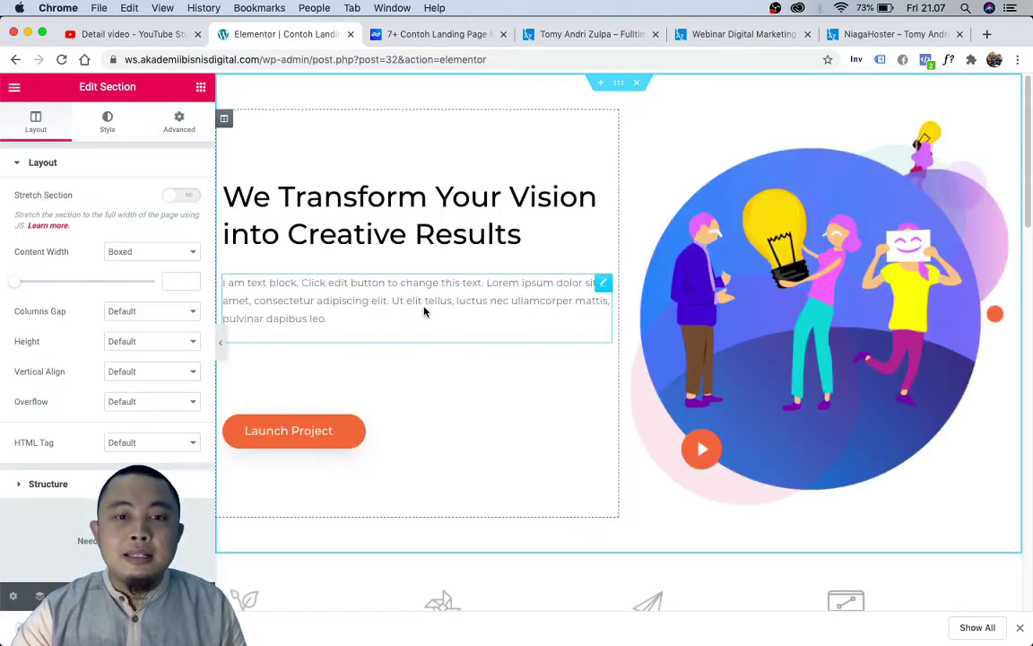
- Examine the inserted template's sections, from the main heading and icon row to the counters and Our Team section
scroll(542, 333, "down", 20)
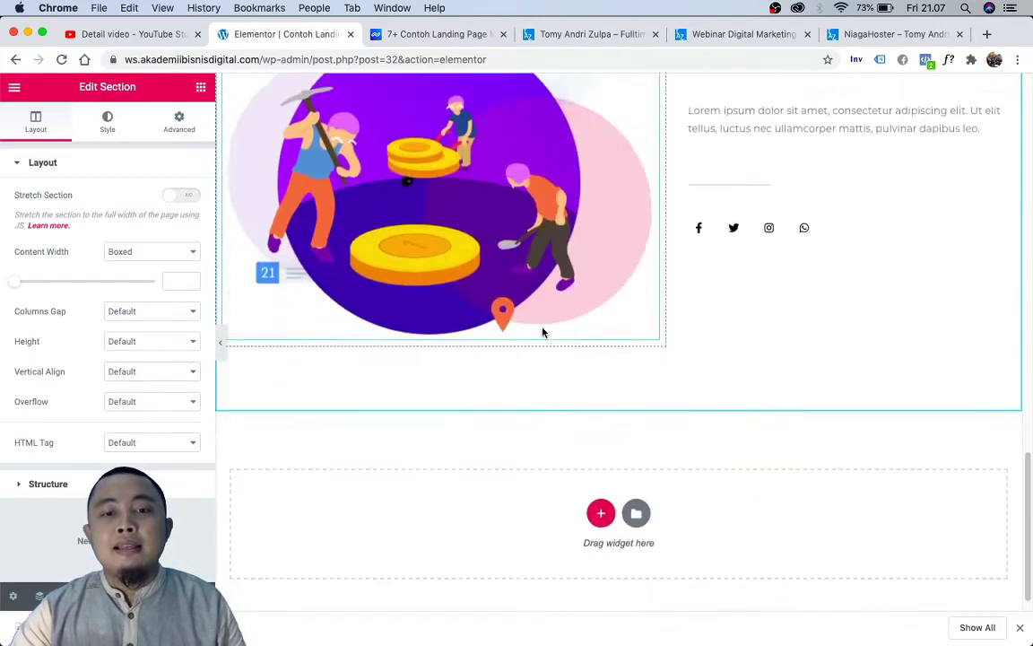
scroll(542, 333, "up", 20)
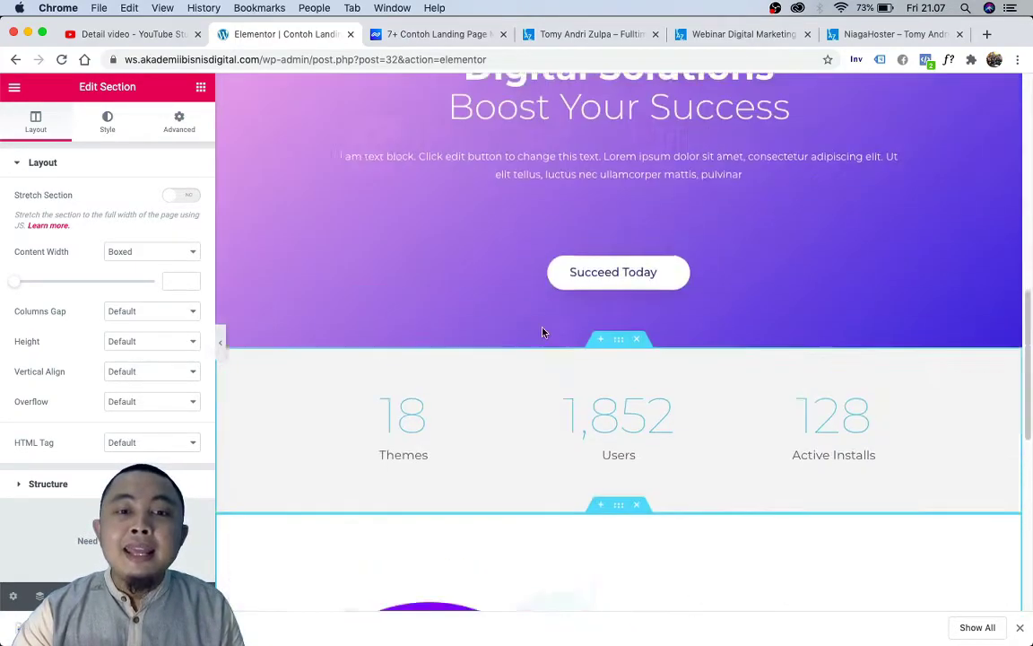
scroll(541, 333, "up", 4)
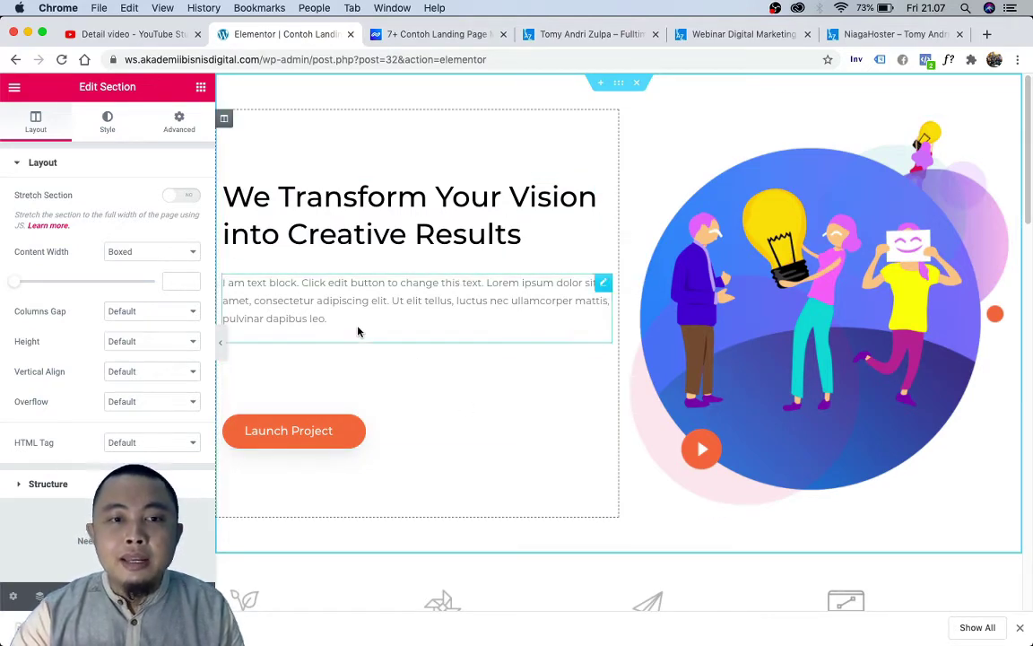
scroll(592, 242, "down", 7)
scroll(595, 238, "up", 7)
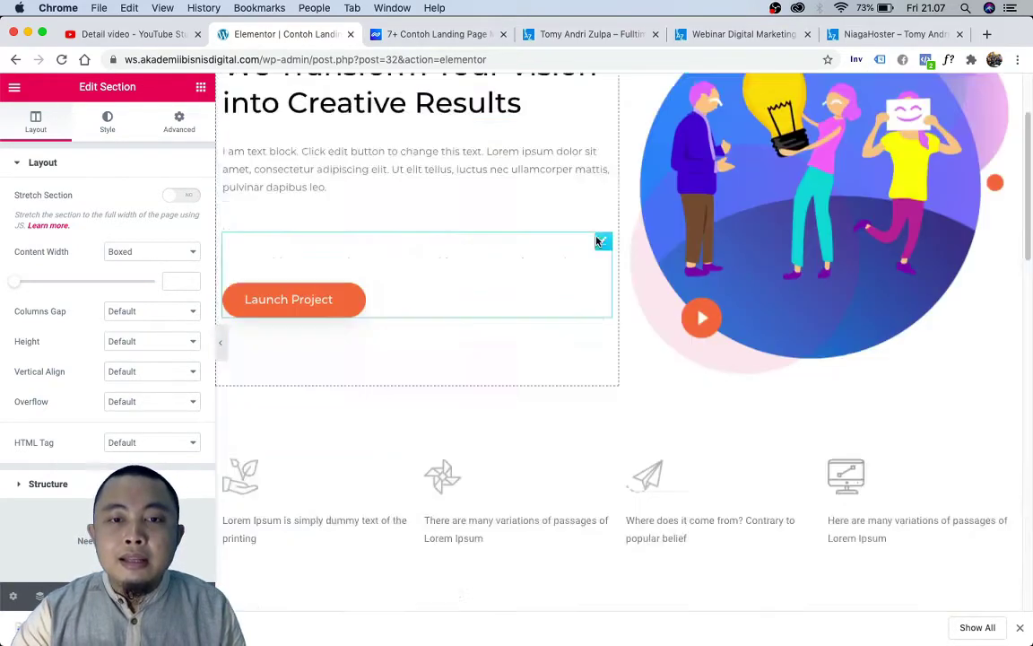
scroll(733, 253, "down", 7)
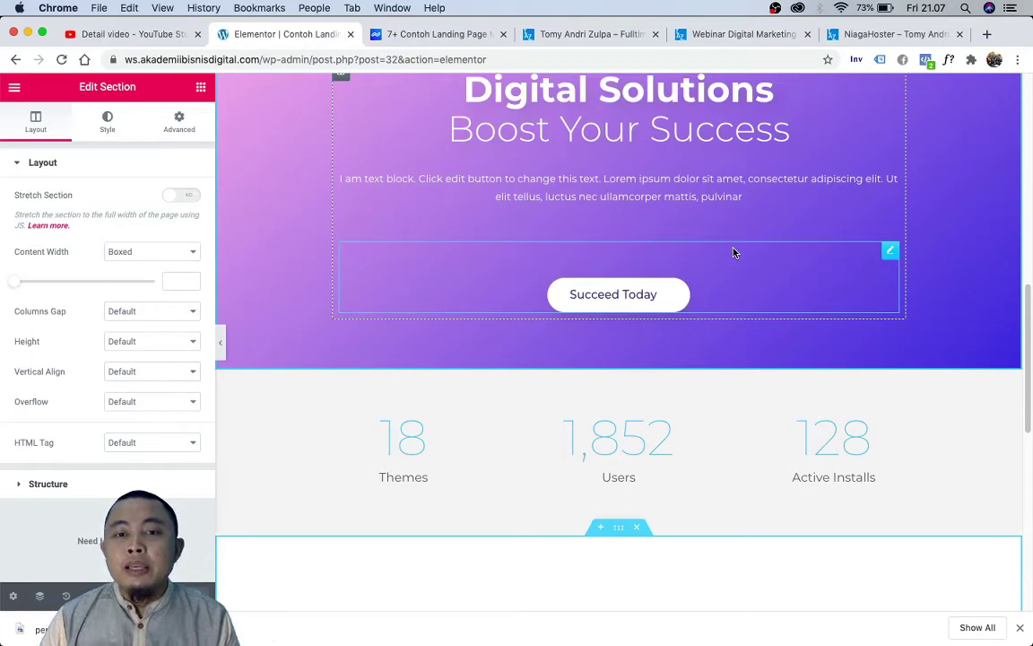
scroll(734, 252, "down", 8)
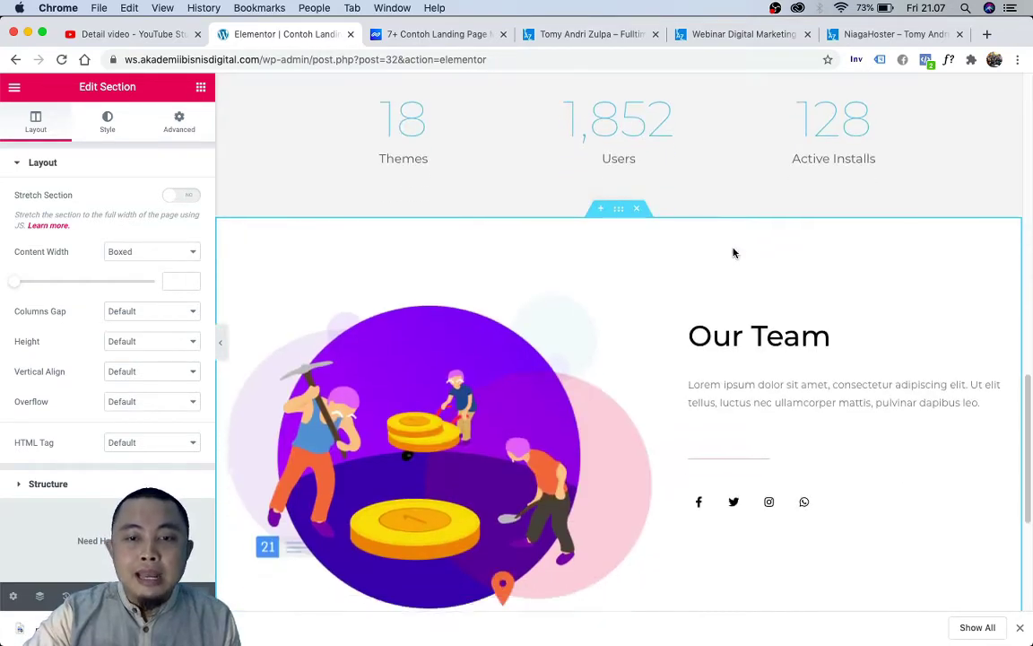
- Switch to PowerPoint, leave the slide show and duplicate the "Membuat Landing Page" slide
mouse_move(395, 628)
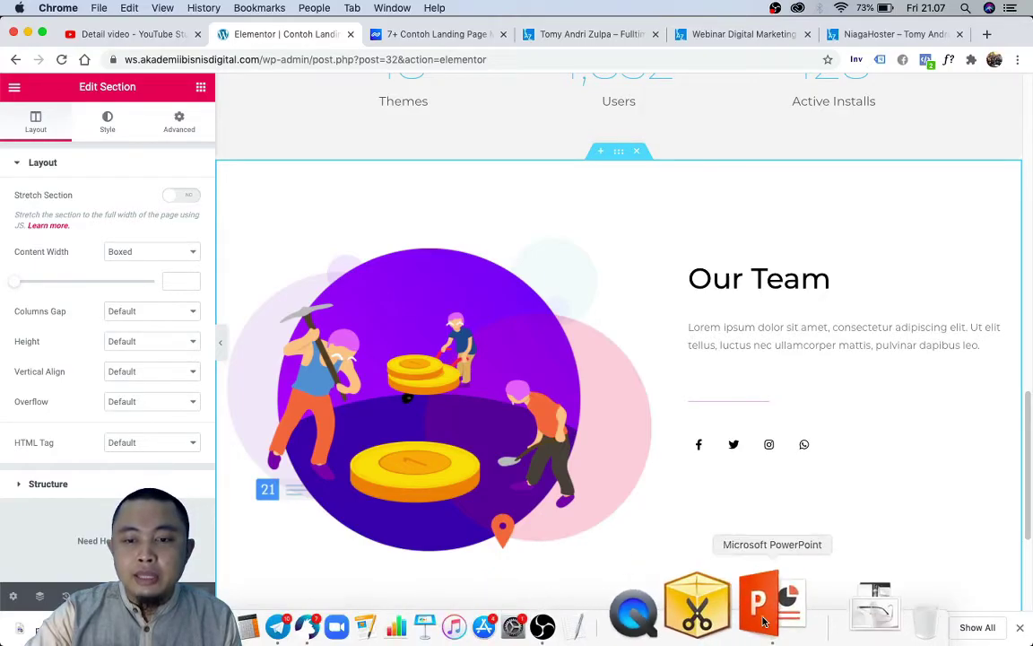
left_click(772, 615)
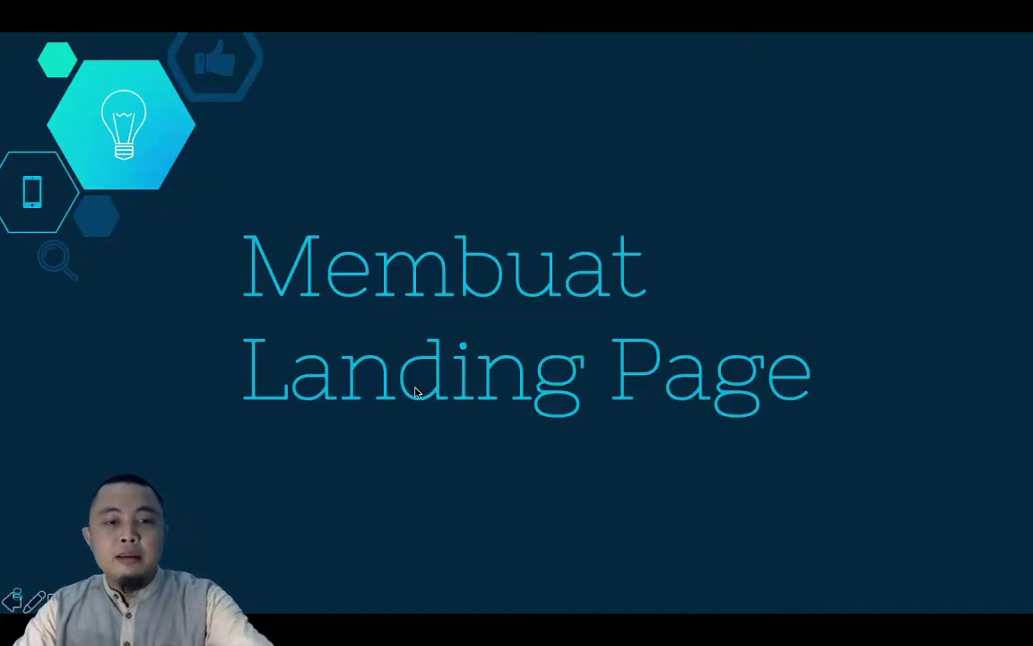
key("Escape")
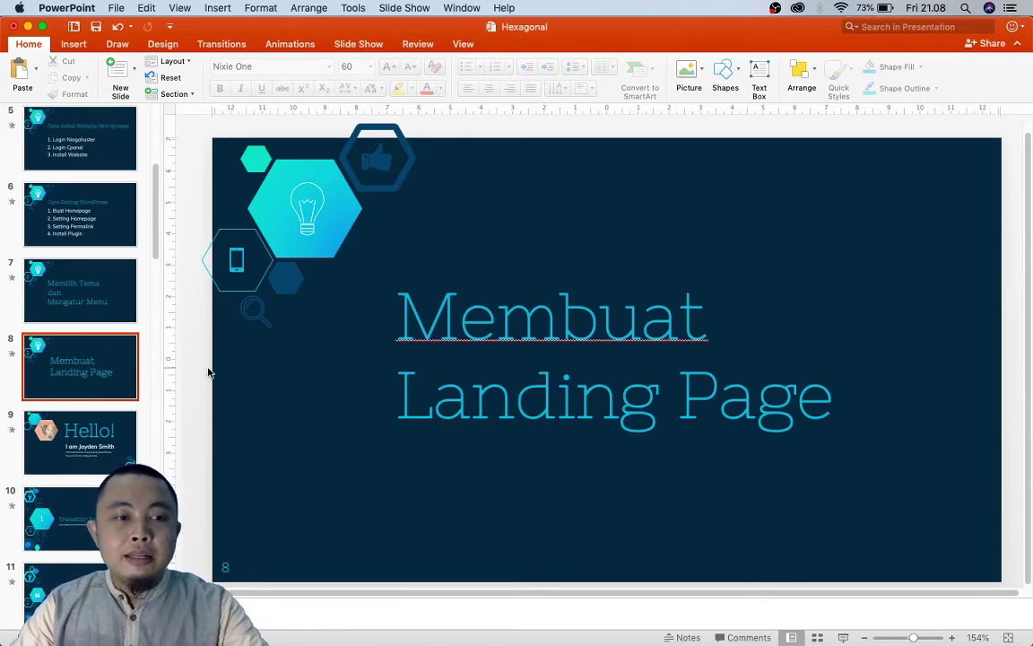
key("super+d")
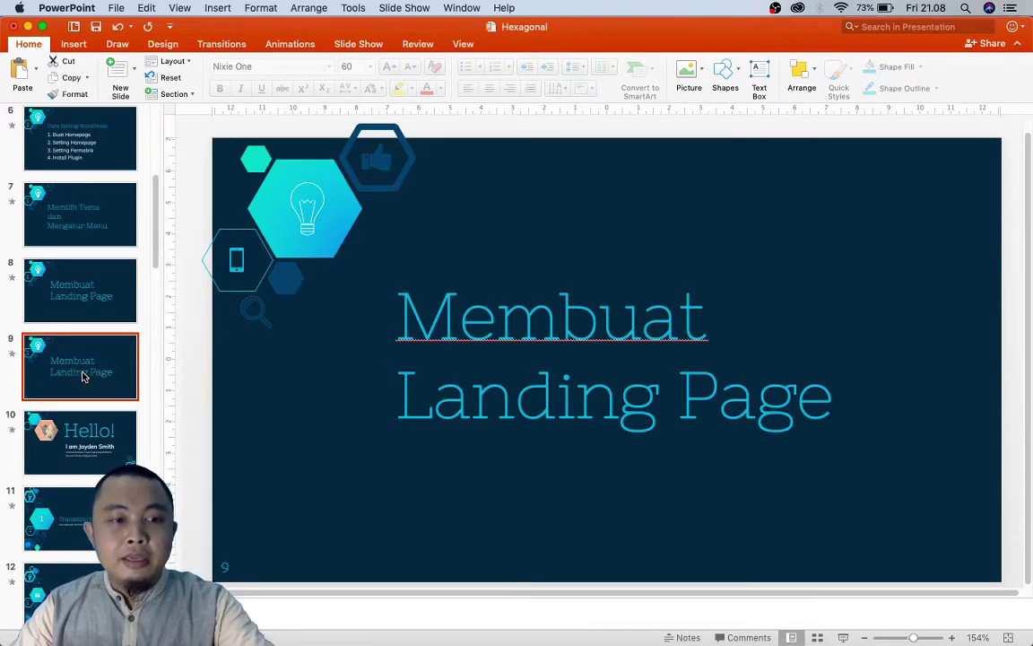
- Replace the duplicated slide's title with "4 Hal yang Harus Ada"
left_click(571, 327)
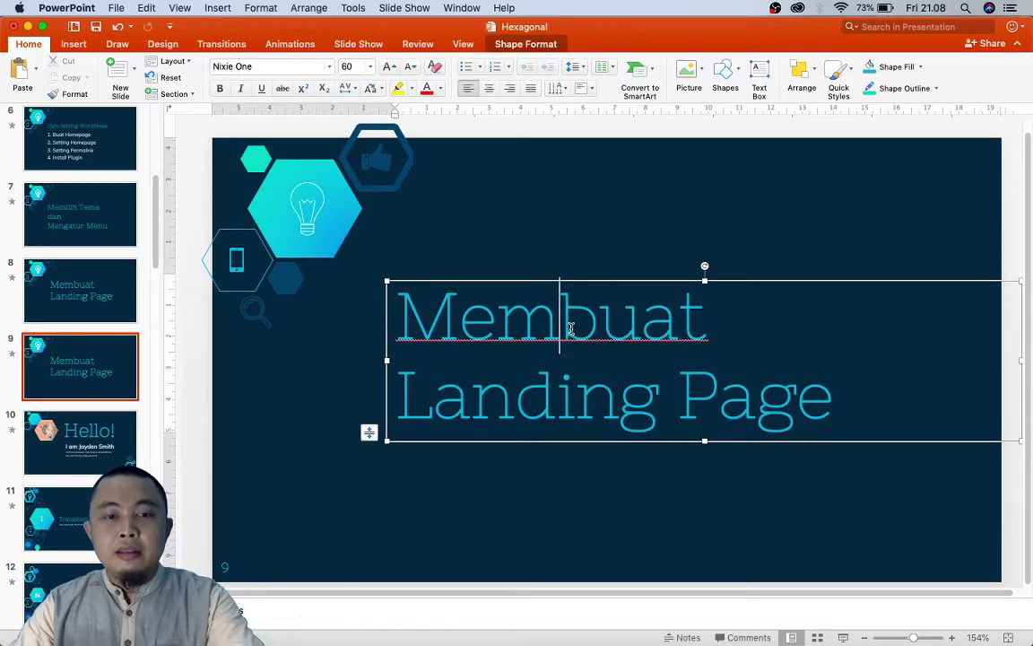
key("super+a")
type("4 ")
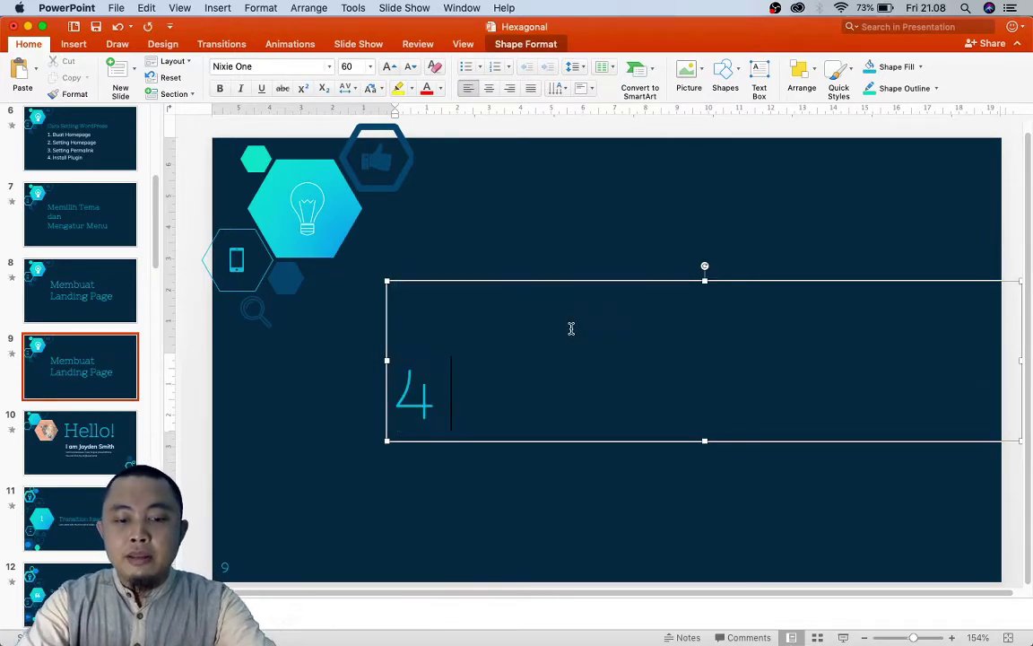
type("Hal yang ")
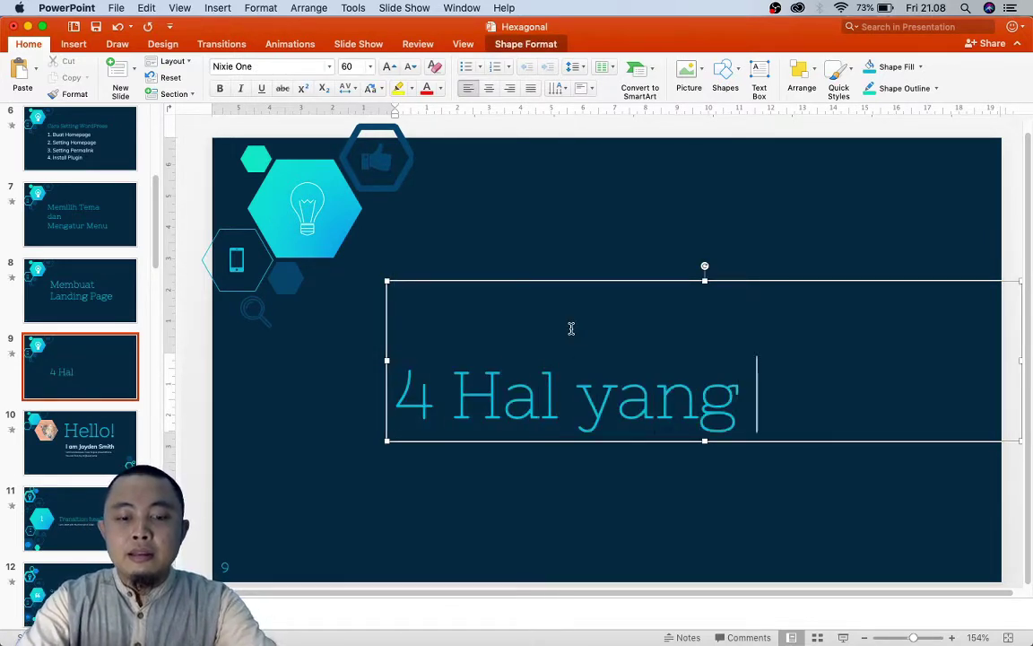
type("Harus Ada")
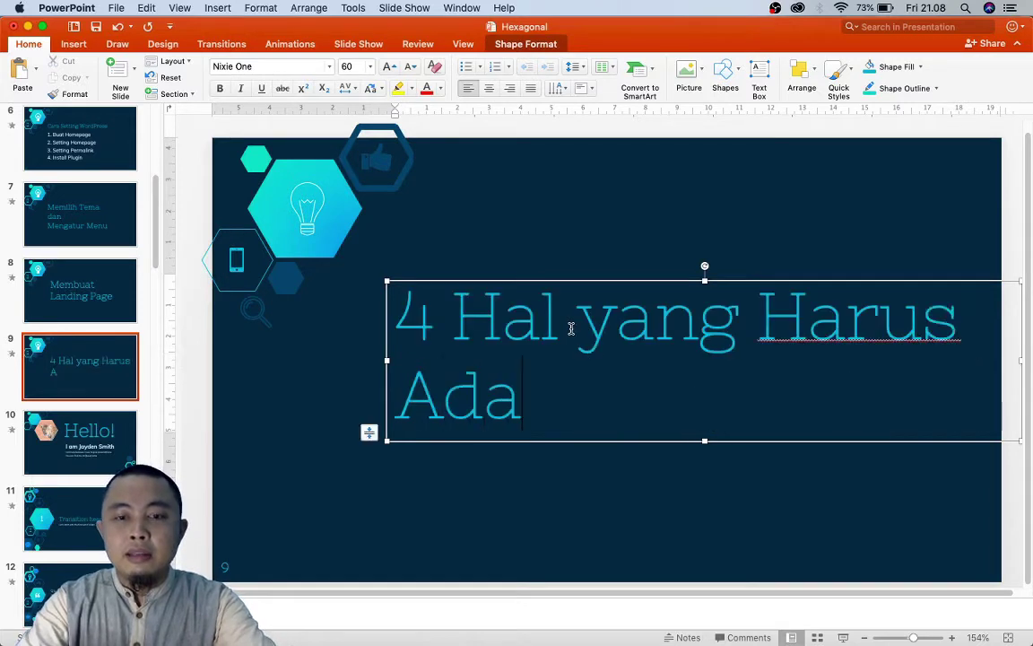
- Set the font size of the whole "4 Hal yang Harus Ada" title to 48
left_click(617, 282)
left_click(372, 67)
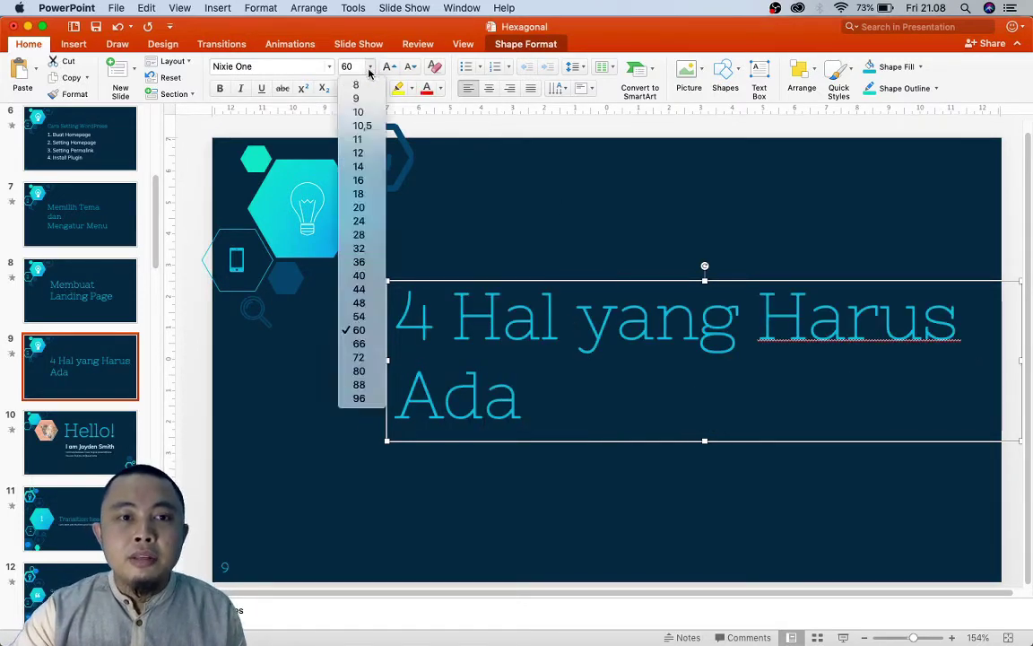
left_click(358, 303)
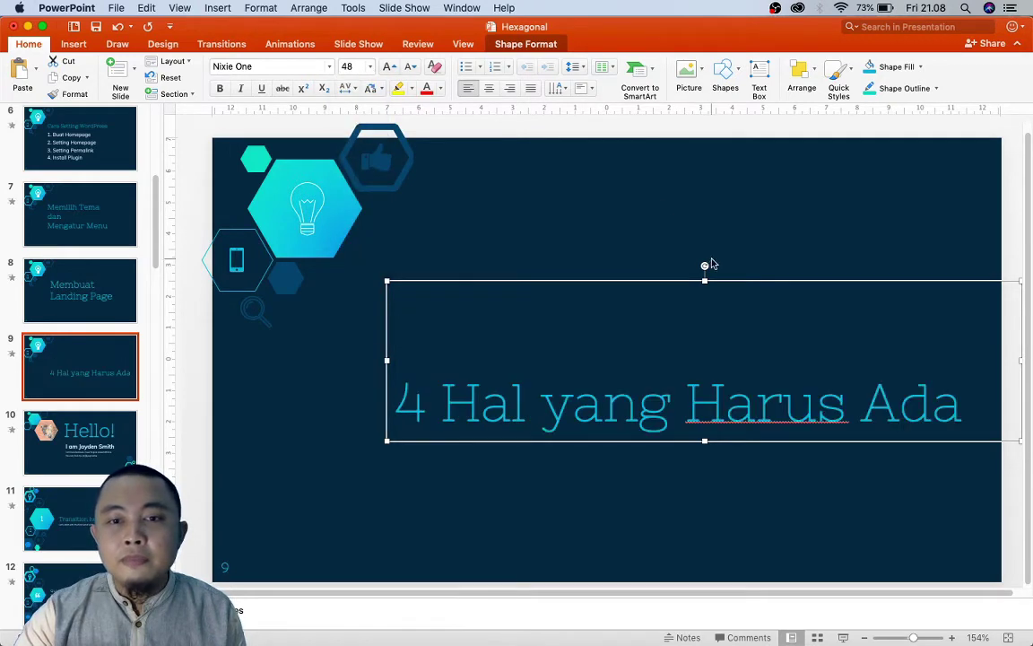
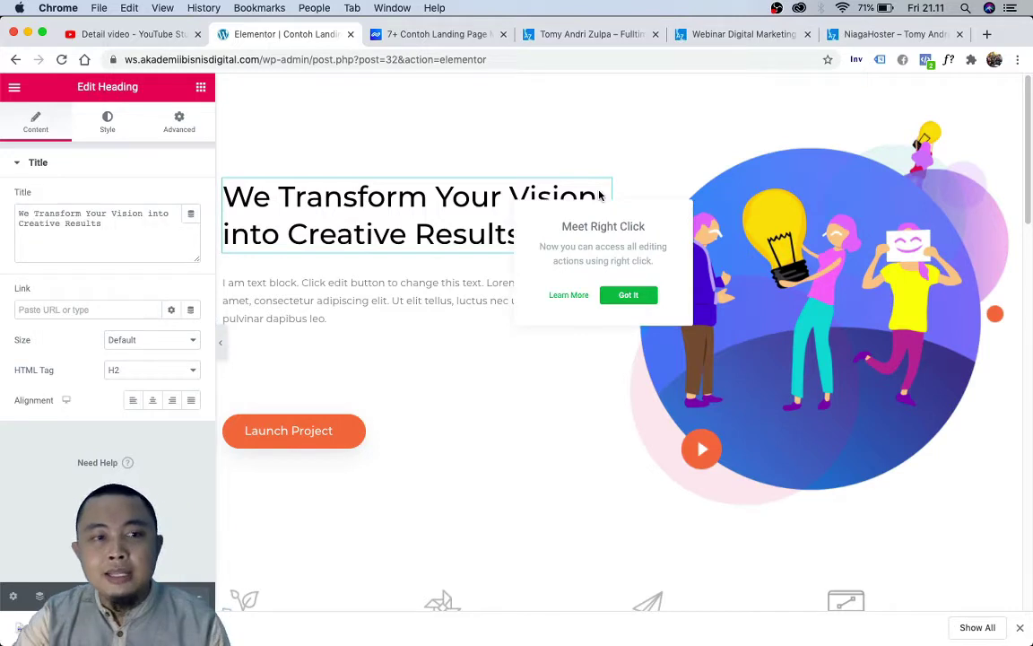
- Dismiss the Meet Right Click tip in Elementor and open the text block under the main heading for editing
left_click(627, 295)
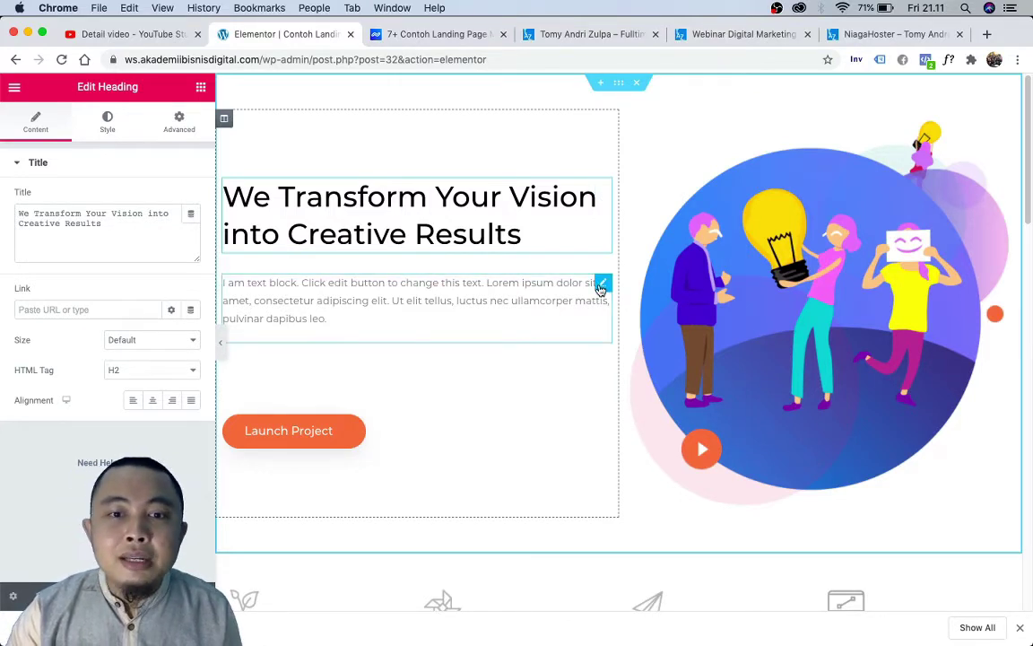
left_click(601, 284)
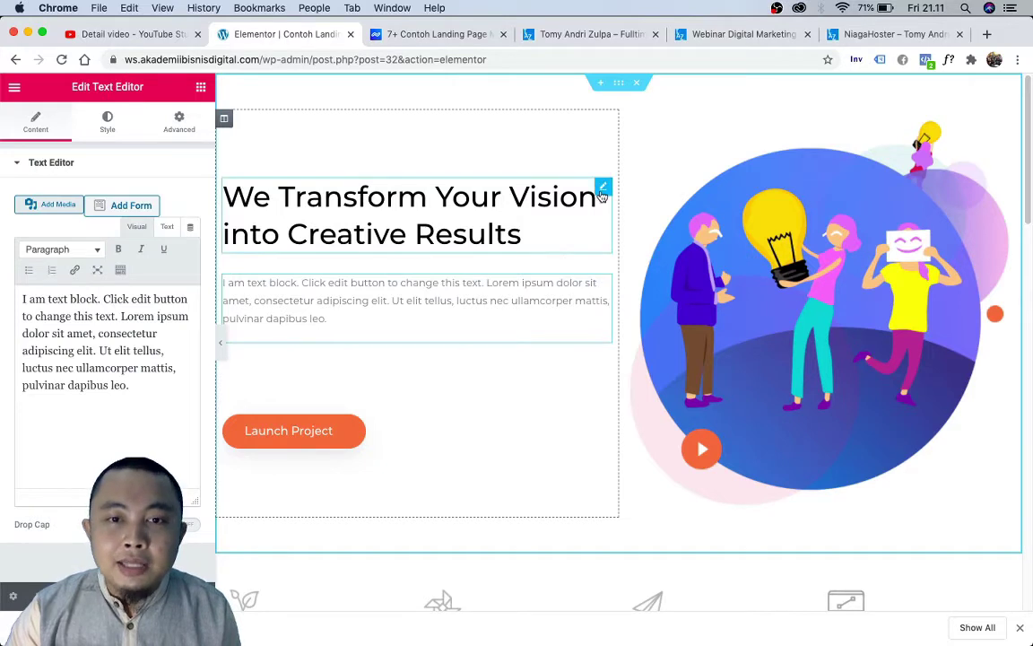
- Replace the main heading's text "We Transform Your Vision into Creative Results" with "Kenapa"
left_click(602, 190)
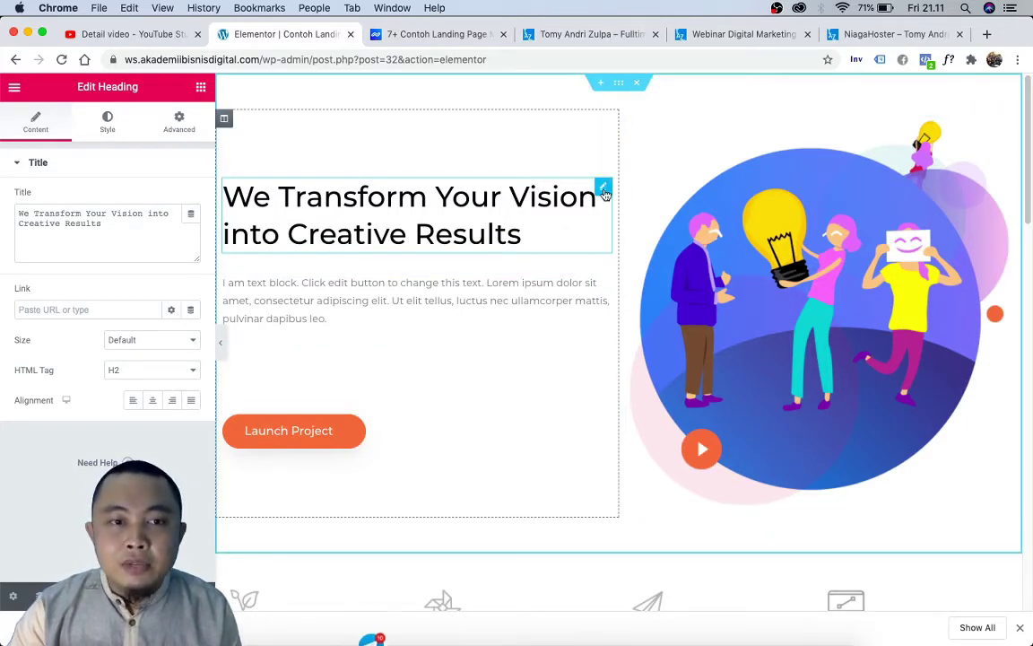
left_click(128, 228)
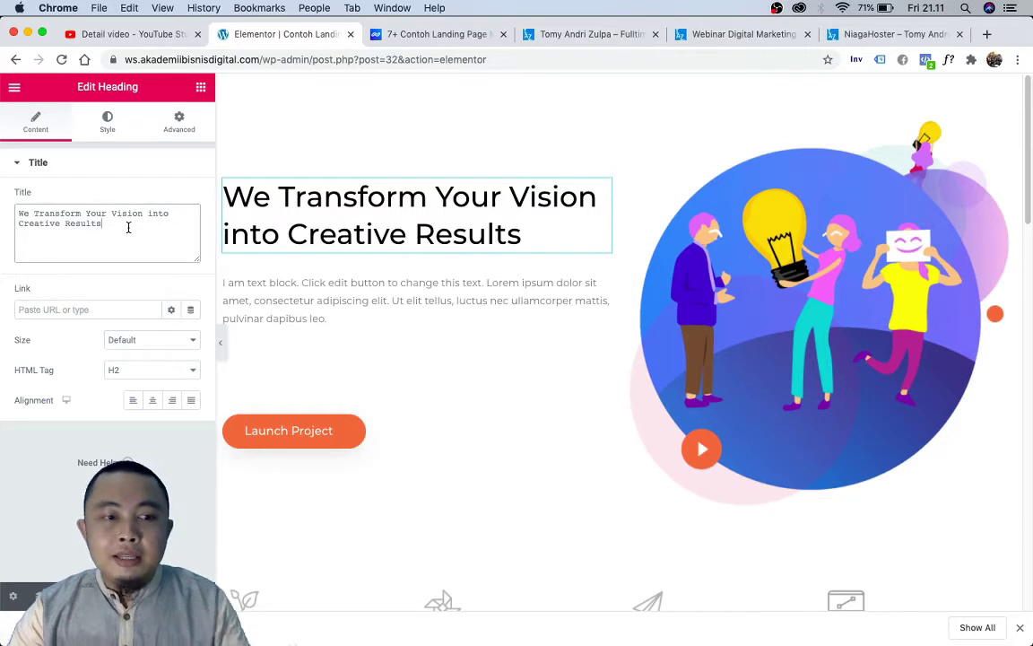
key("super+a")
type("Kena")
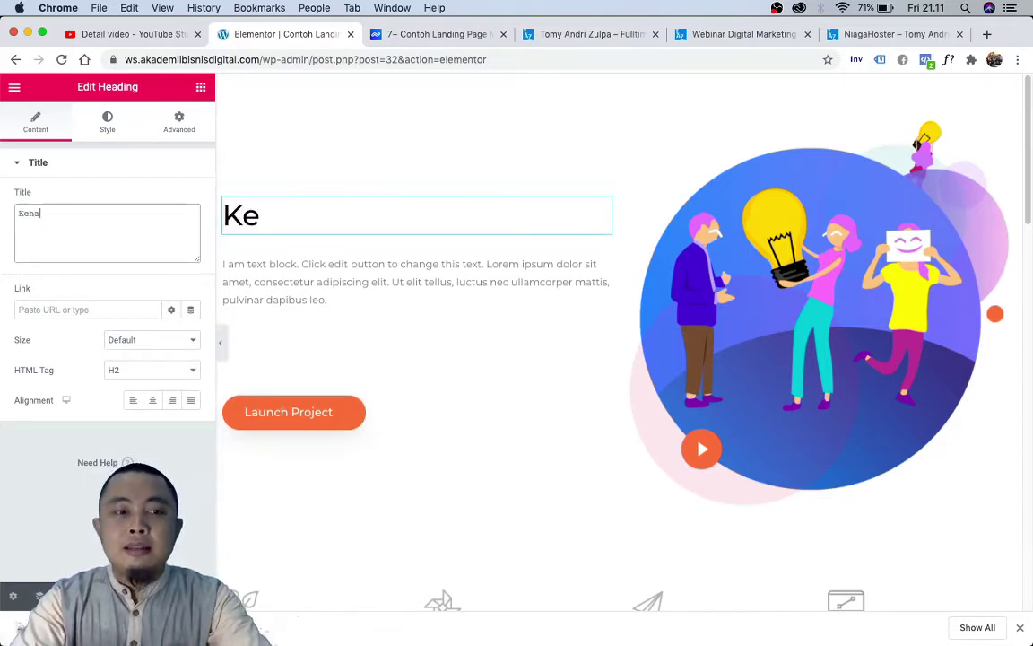
type("pa ")
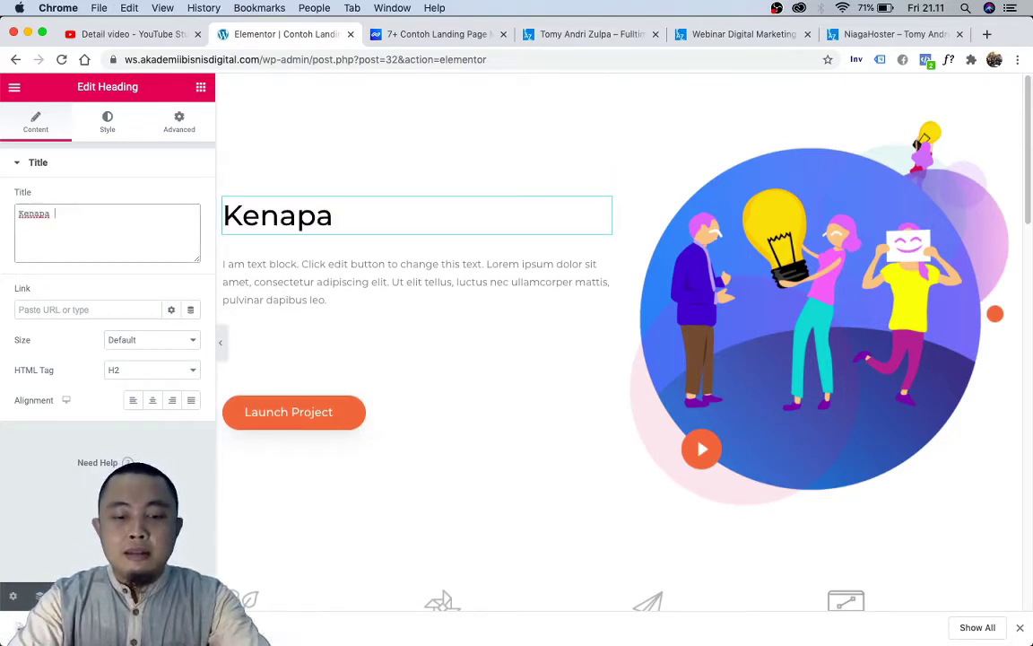
type("Pelangg")
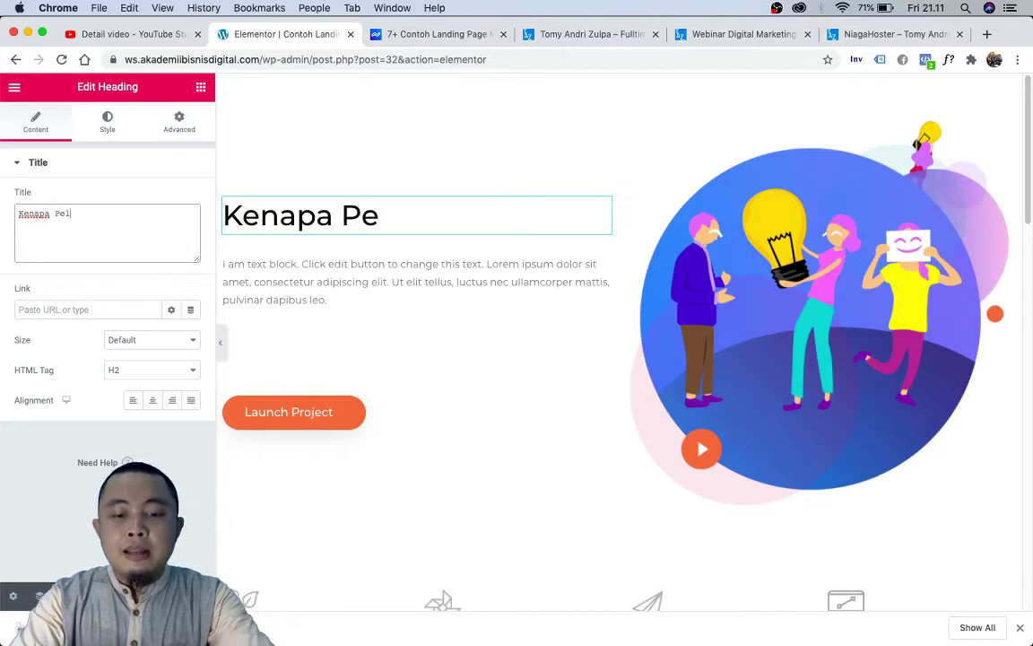
key("BackSpace")
key("BackSpace")
key("BackSpace")
key("BackSpace")
key("BackSpace")
key("BackSpace")
key("BackSpace")
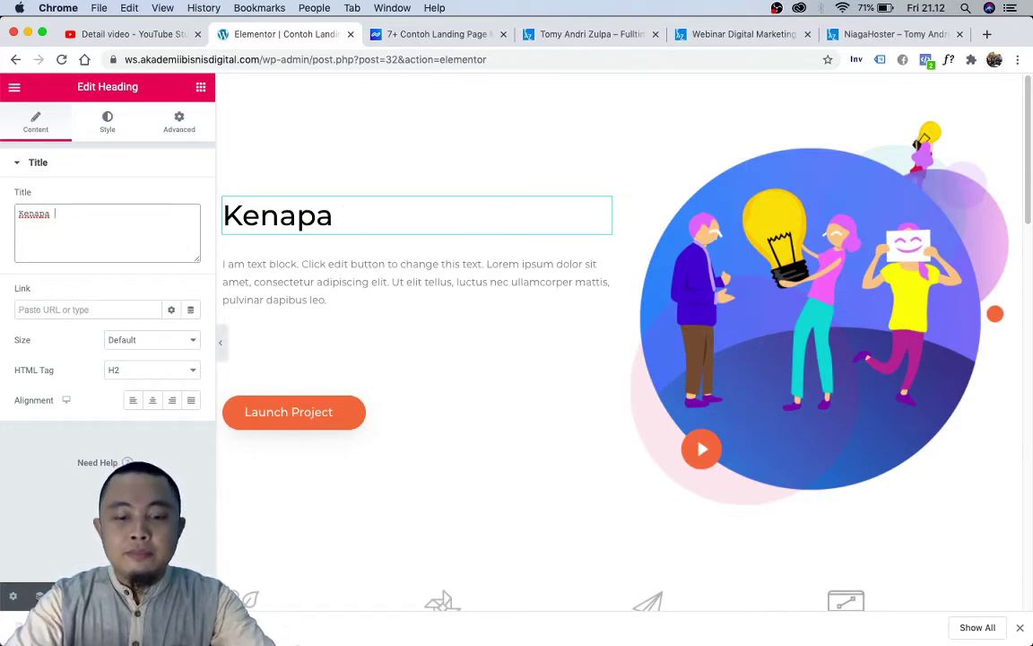
- Complete the main heading's text as "Kenapa Anda Butuh Produk Ini"
type("Anda Butuh")
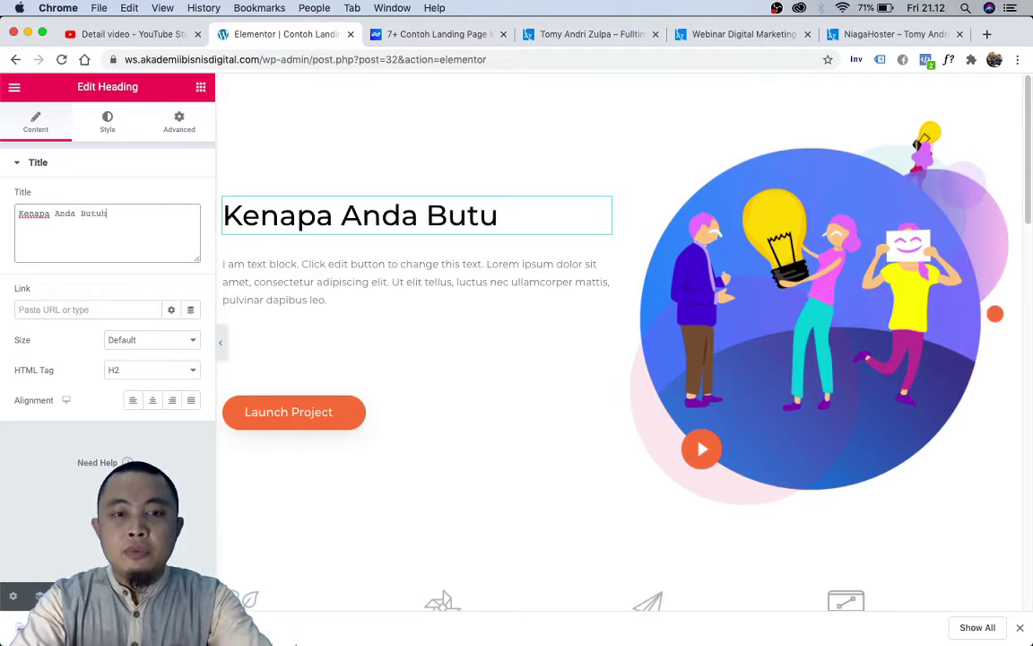
type(" Produk")
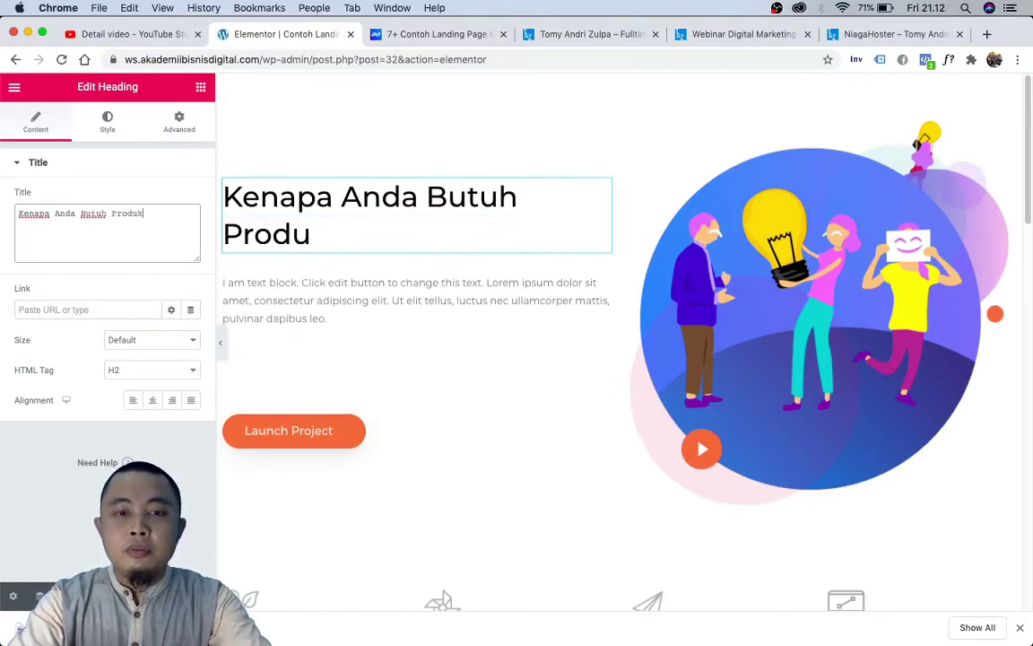
type(" Ini")
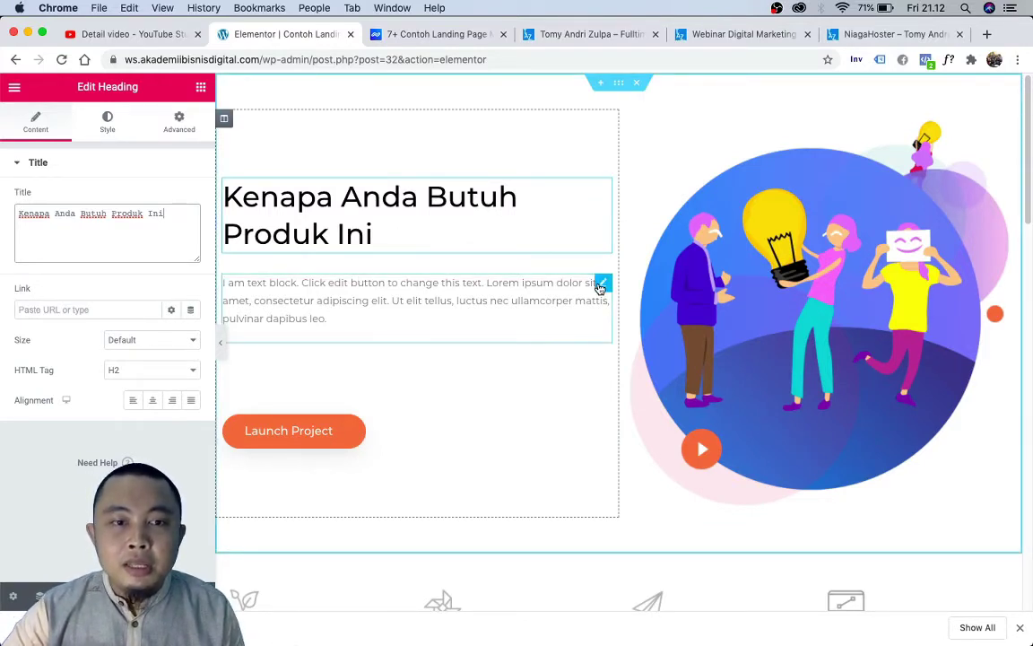
- Replace the placeholder paragraph under the main heading with a numbered list whose first item is "bla-bla-bla..."
left_click(538, 282)
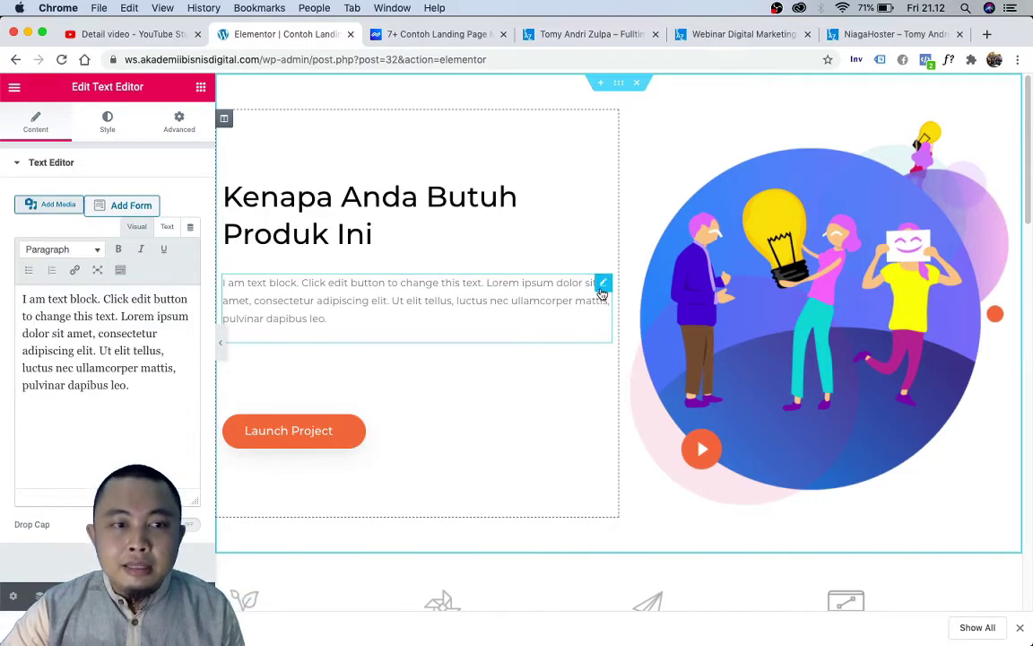
left_click(150, 389)
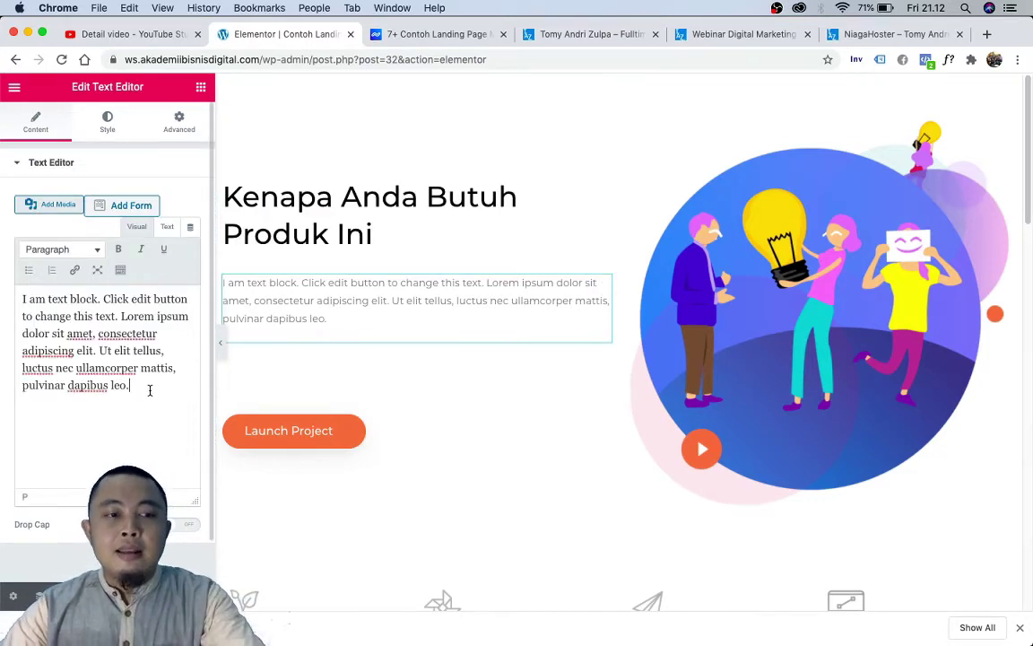
key("super+a")
key("BackSpace")
type("1. ")
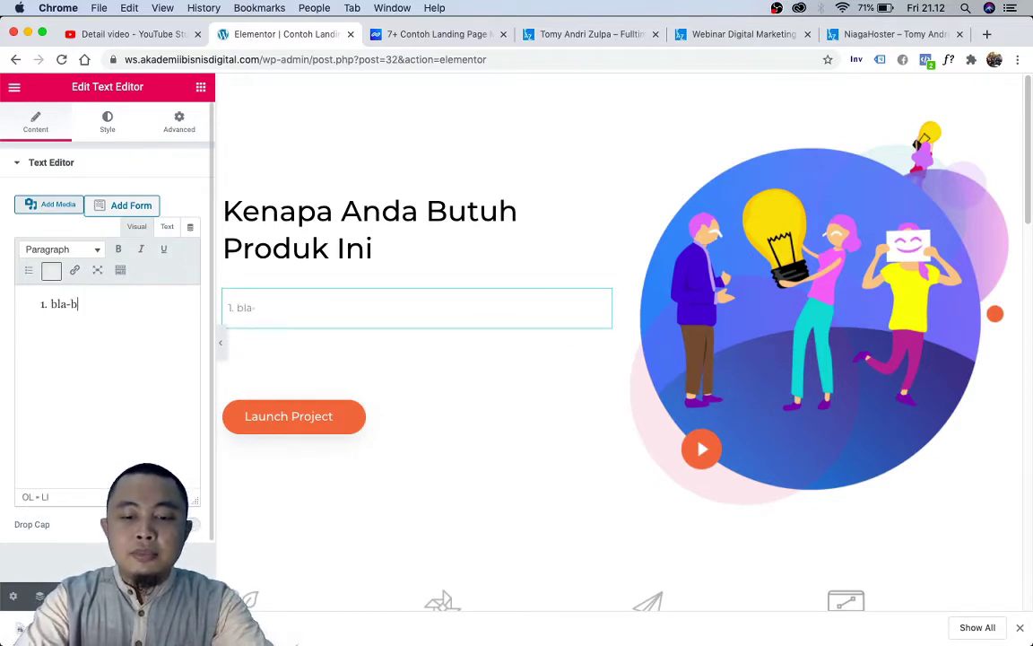
type("bla-bla-bla...")
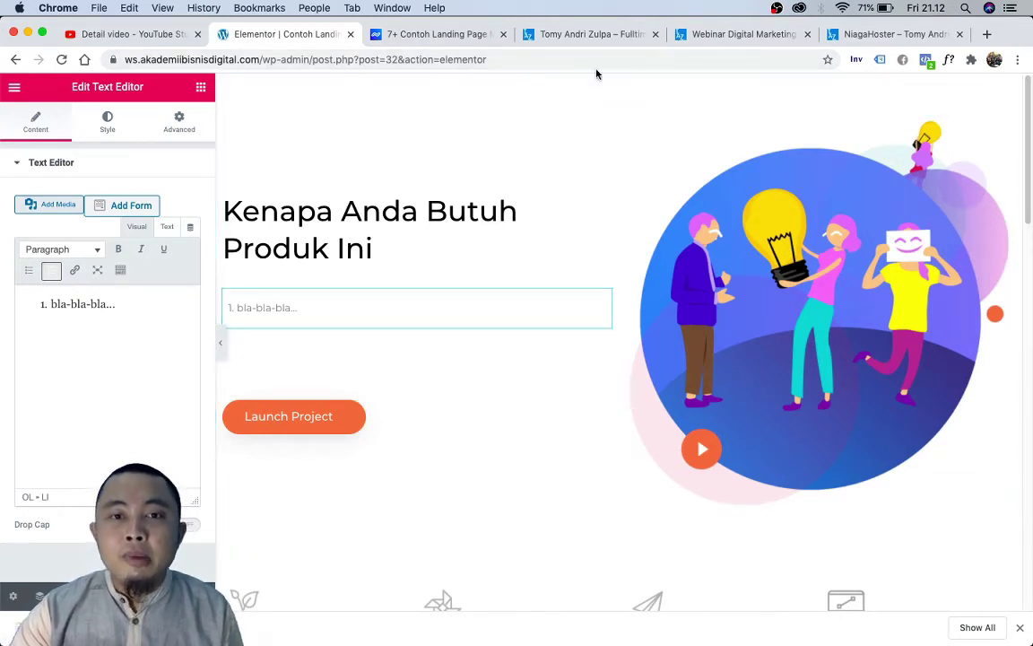
- Switch to the Webinar Digital Marketing example page and examine its opening headline, event details and video
left_click(610, 36)
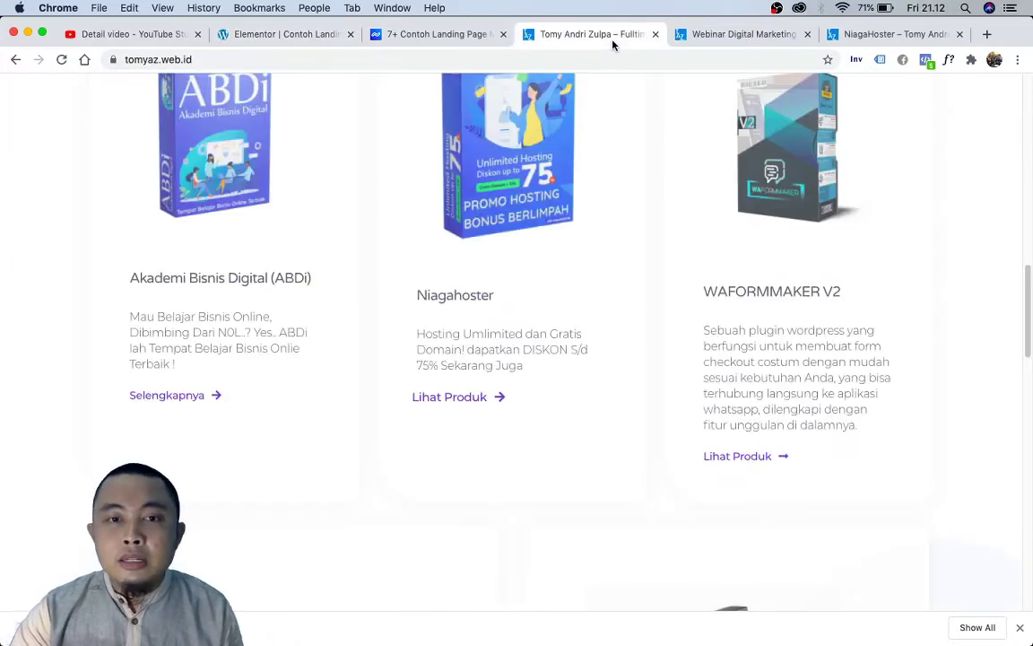
left_click(752, 38)
scroll(512, 246, "up", 15)
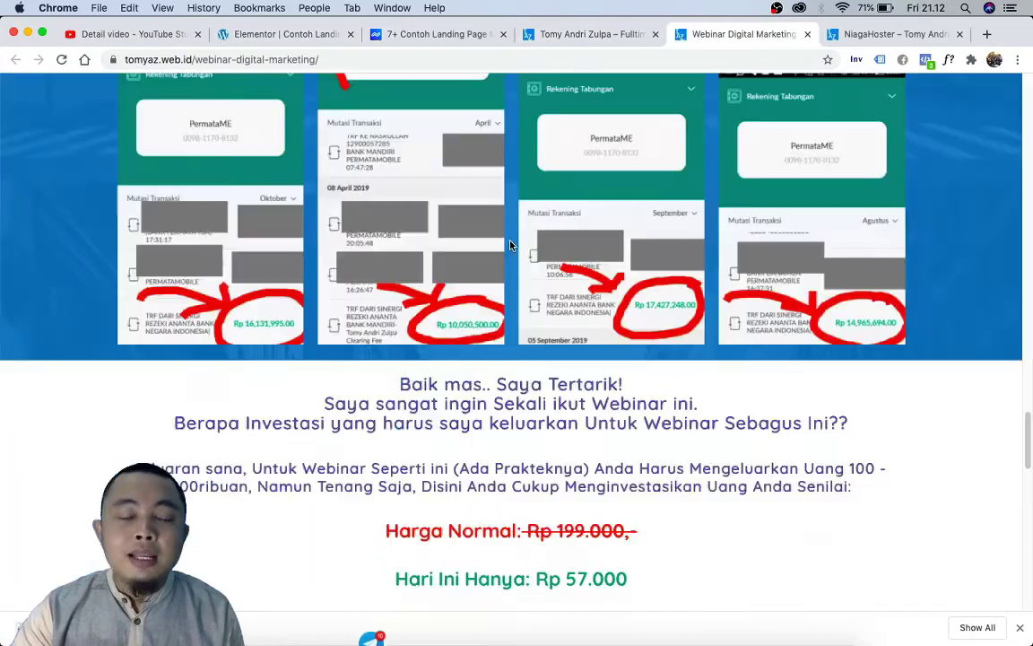
scroll(509, 242, "up", 20)
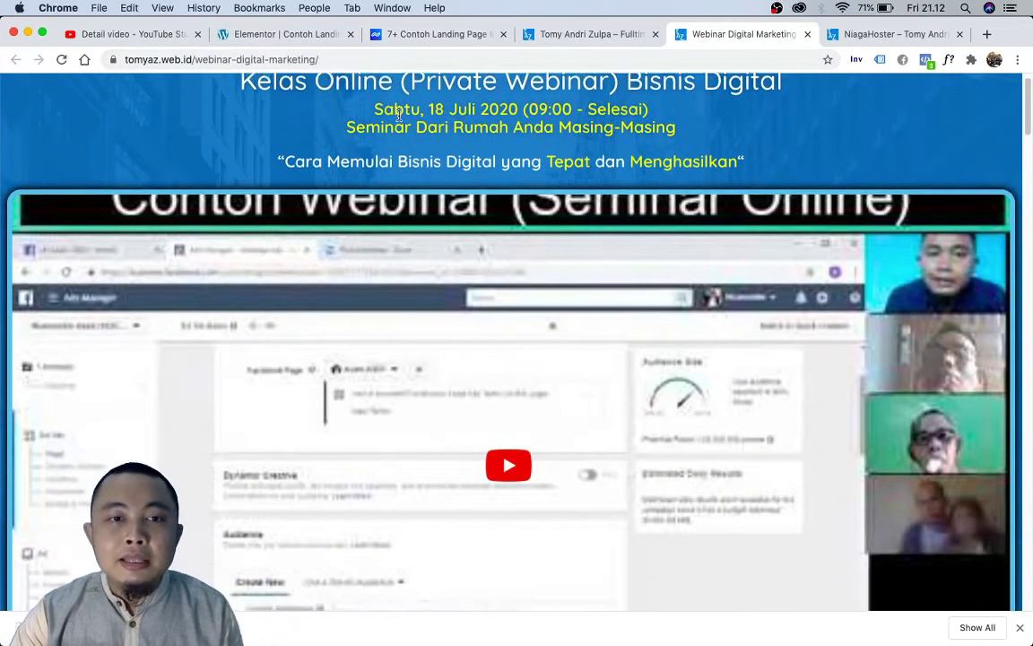
scroll(399, 122, "down", 10)
scroll(399, 122, "up", 6)
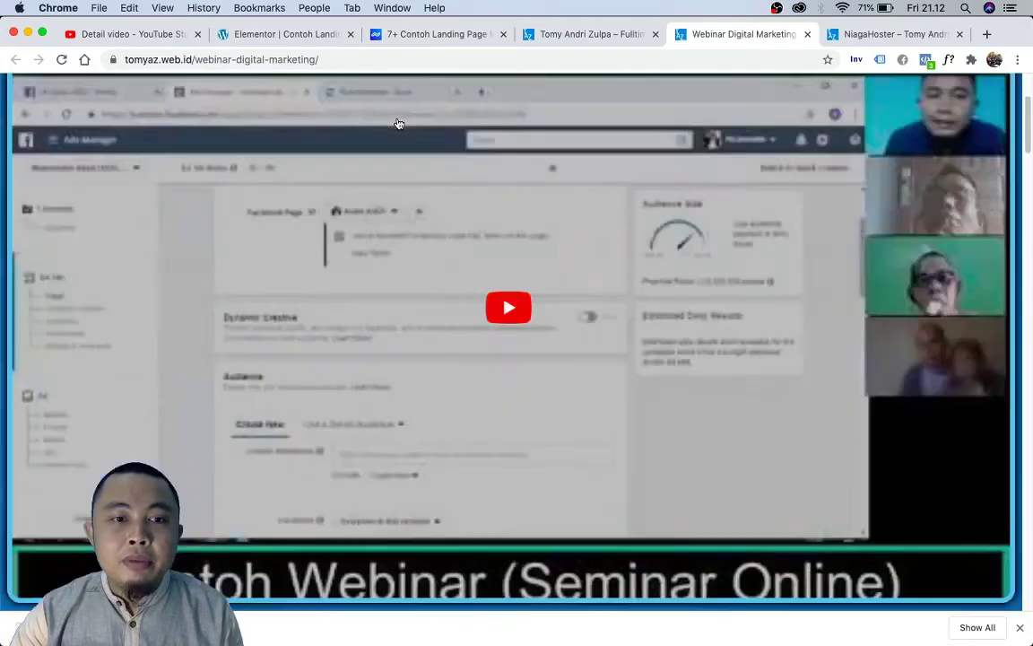
scroll(399, 122, "down", 6)
scroll(399, 122, "up", 8)
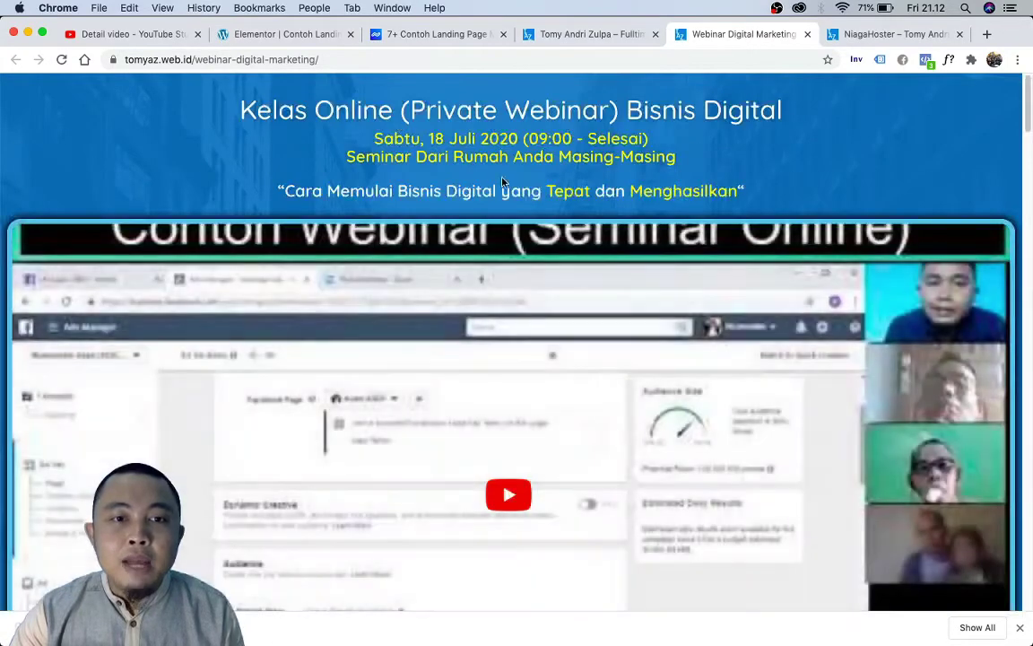
scroll(520, 203, "down", 4)
scroll(460, 184, "up", 4)
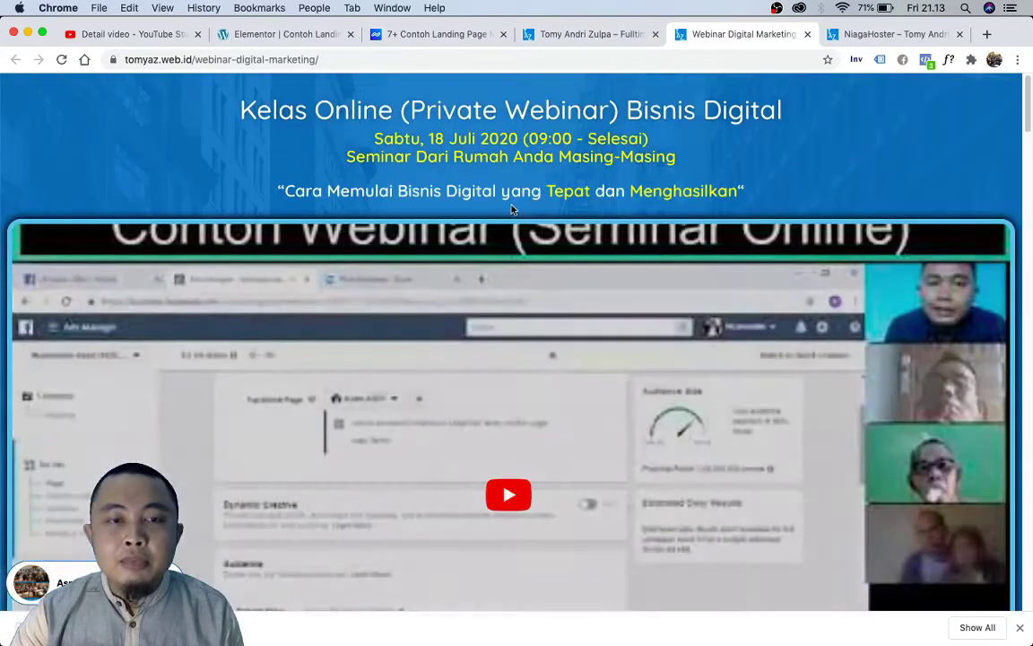
- Examine the example page's "Tahukah Anda" headline and the four blocks of audience questions and answers beneath it
scroll(466, 184, "down", 5)
scroll(465, 185, "down", 8)
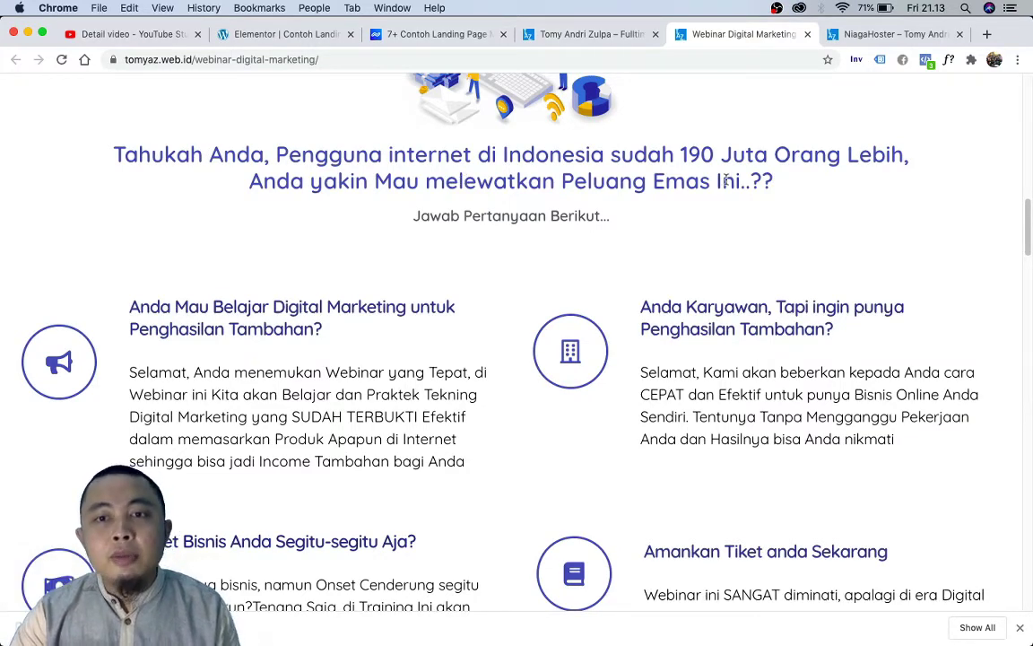
scroll(538, 216, "down", 1)
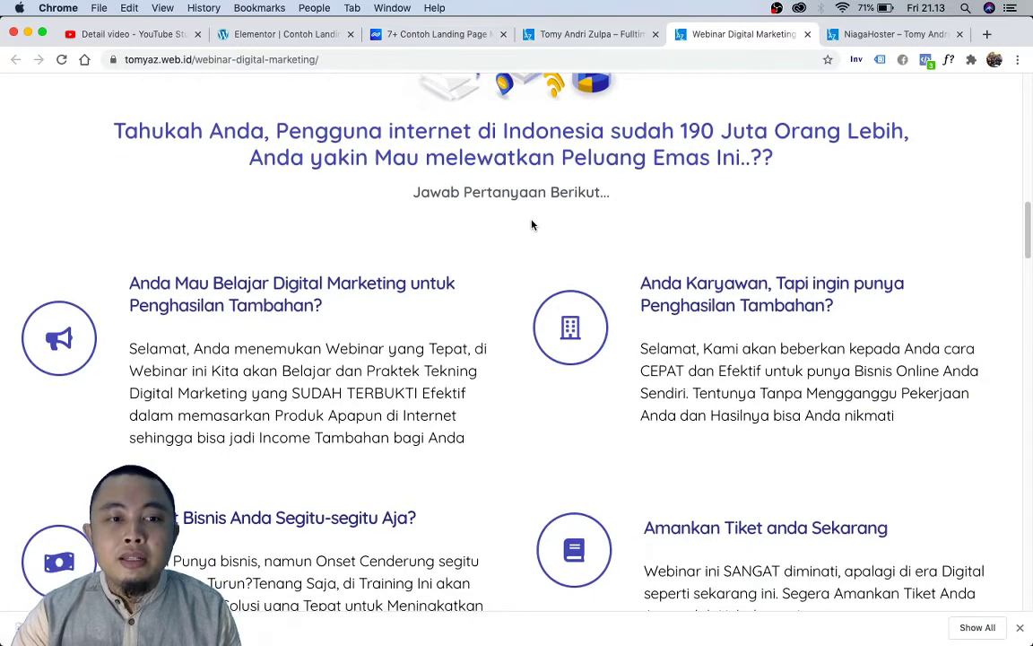
scroll(386, 198, "down", 1)
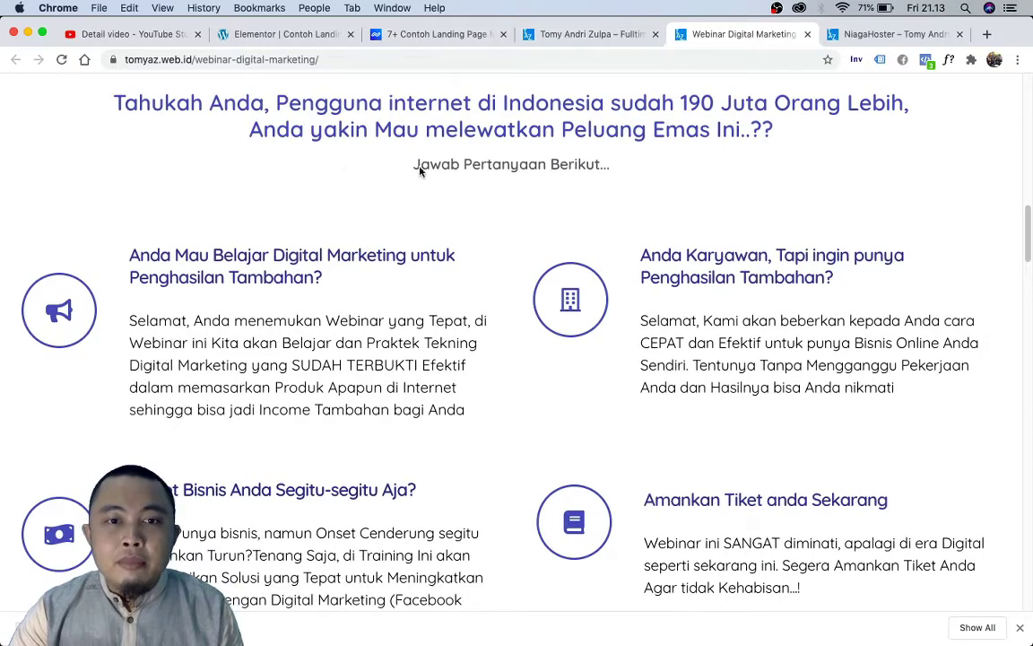
scroll(480, 235, "down", 1)
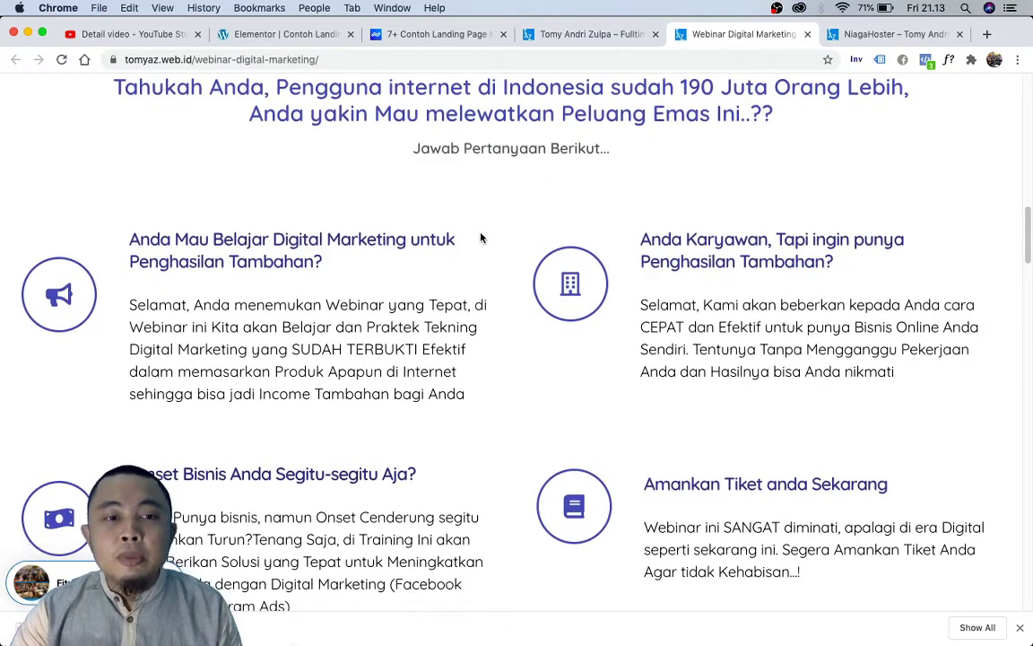
scroll(479, 237, "down", 1)
scroll(479, 239, "down", 1)
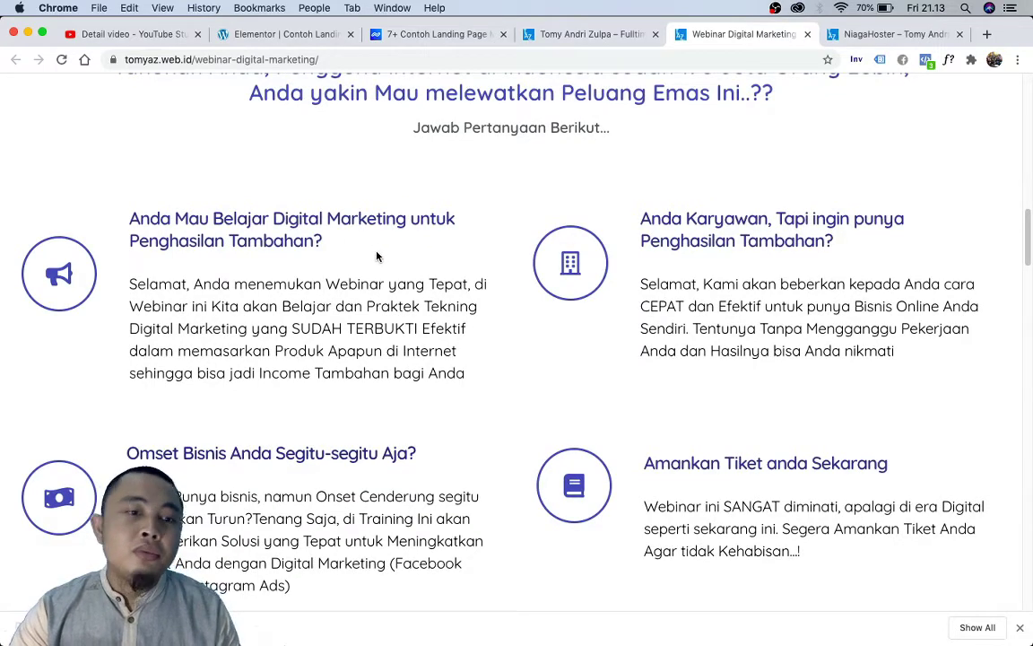
scroll(377, 257, "down", 2)
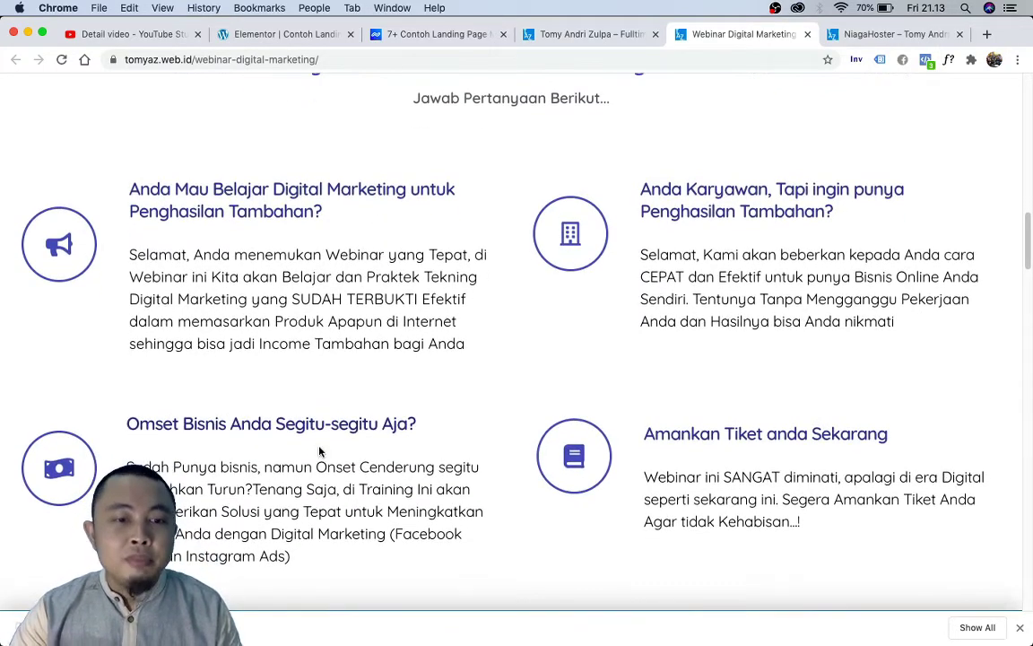
scroll(321, 430, "down", 5)
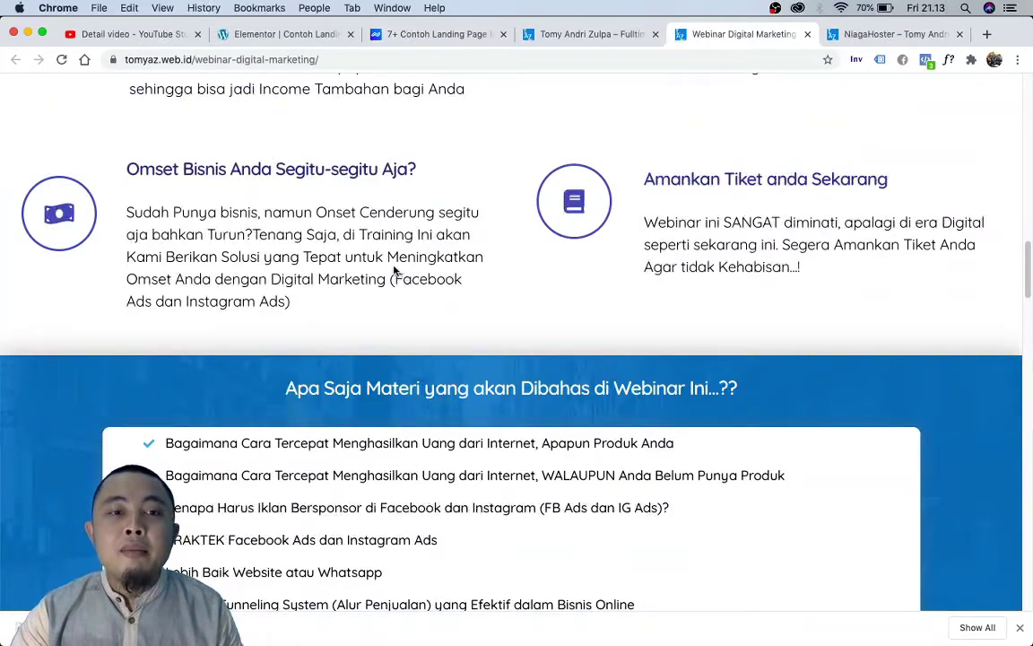
scroll(378, 273, "up", 10)
scroll(365, 385, "up", 2)
scroll(330, 345, "down", 5)
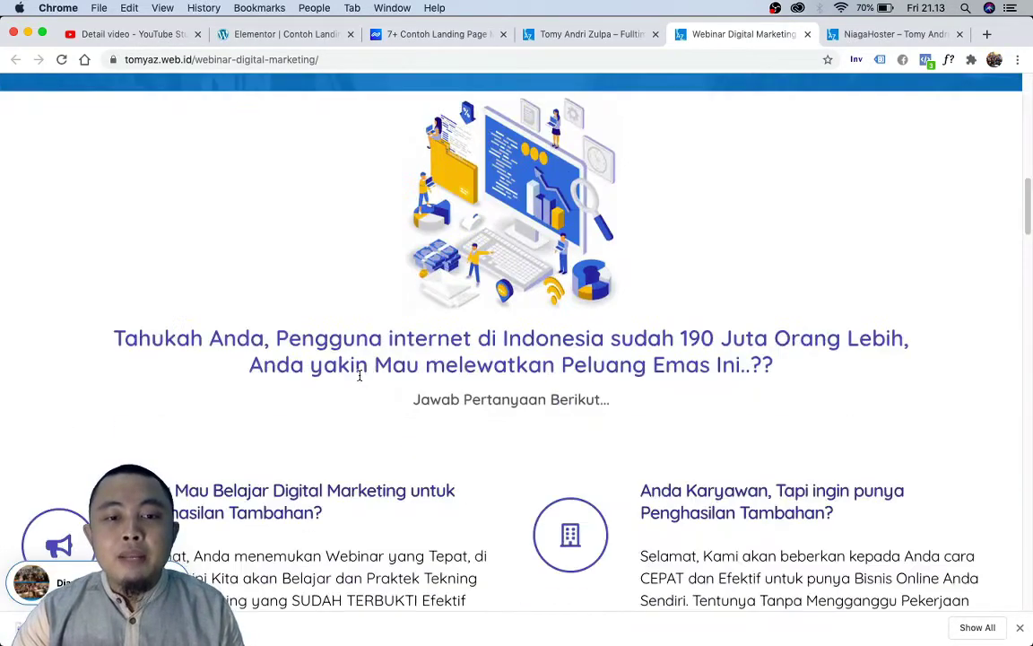
scroll(376, 375, "down", 5)
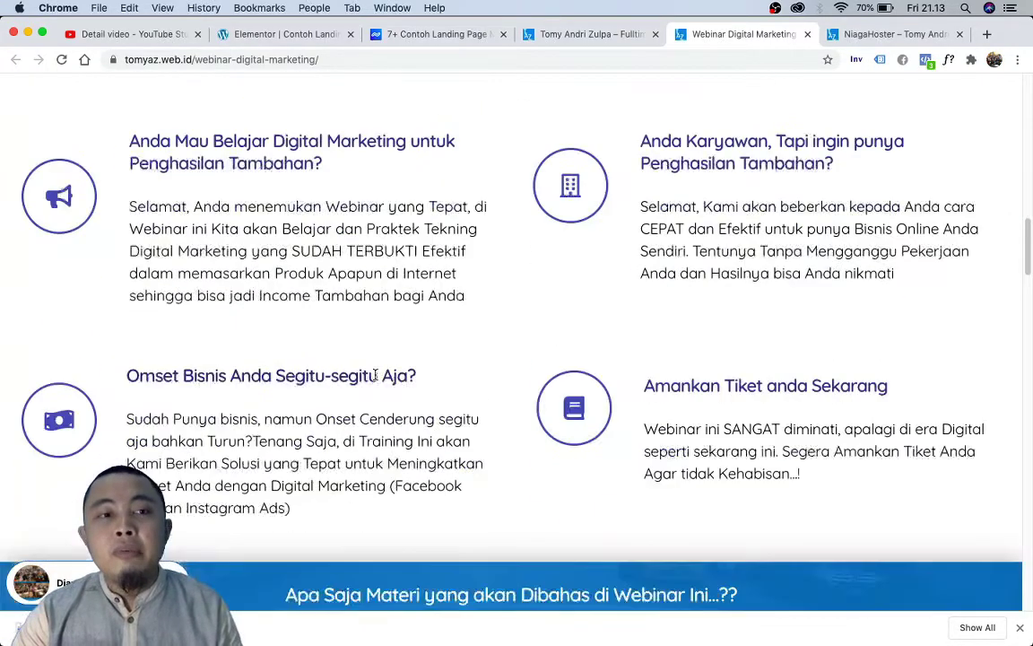
scroll(374, 377, "down", 3)
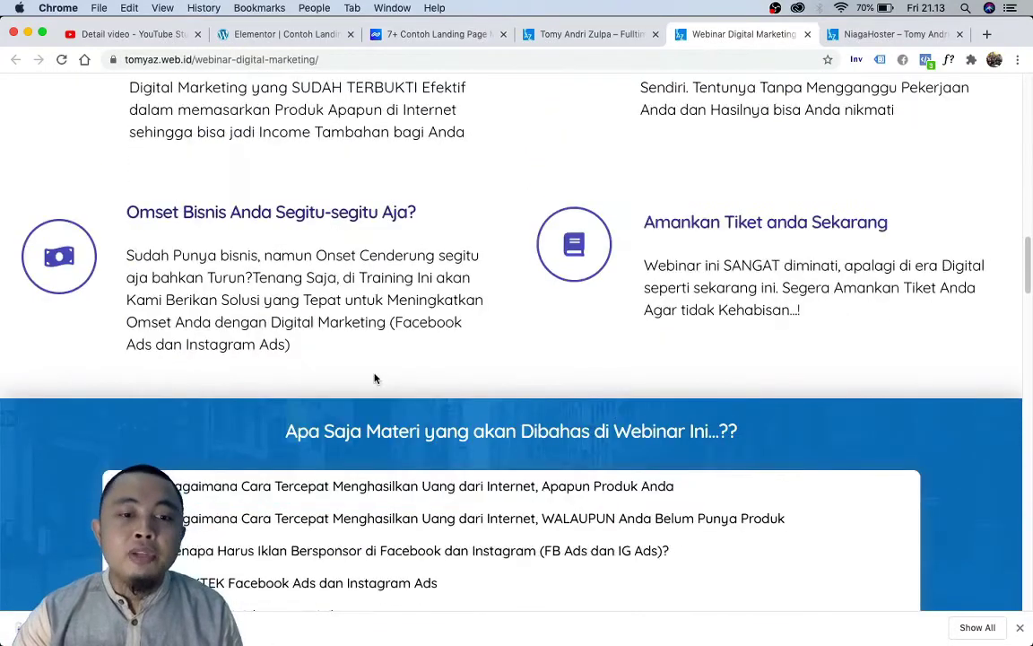
- Compare the example page's list of webinar materials with the audience question blocks that lead into it
scroll(595, 298, "down", 2)
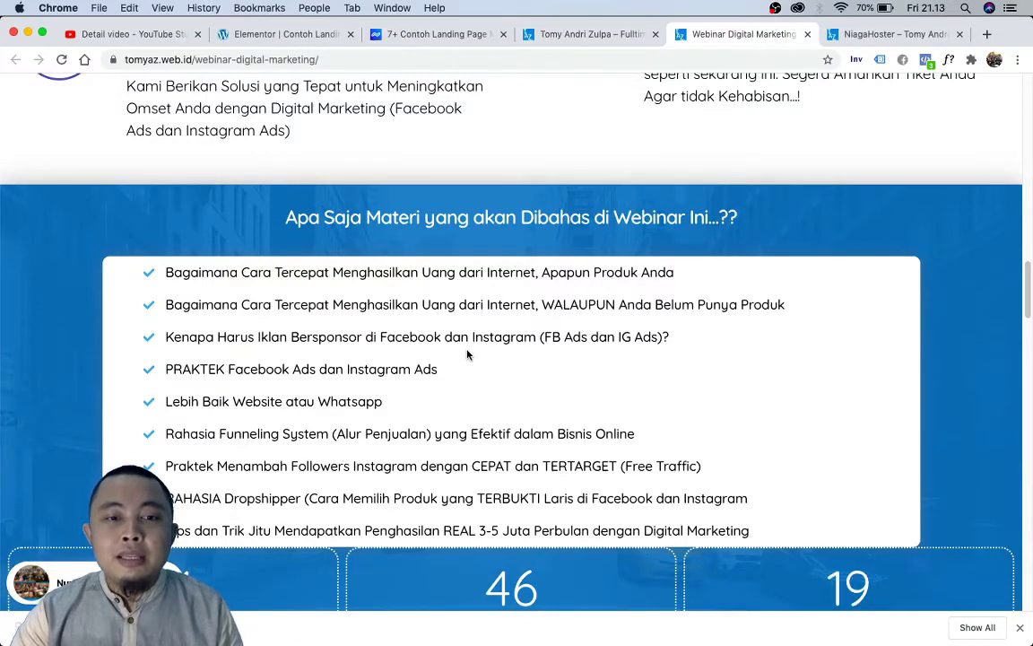
scroll(272, 197, "up", 2)
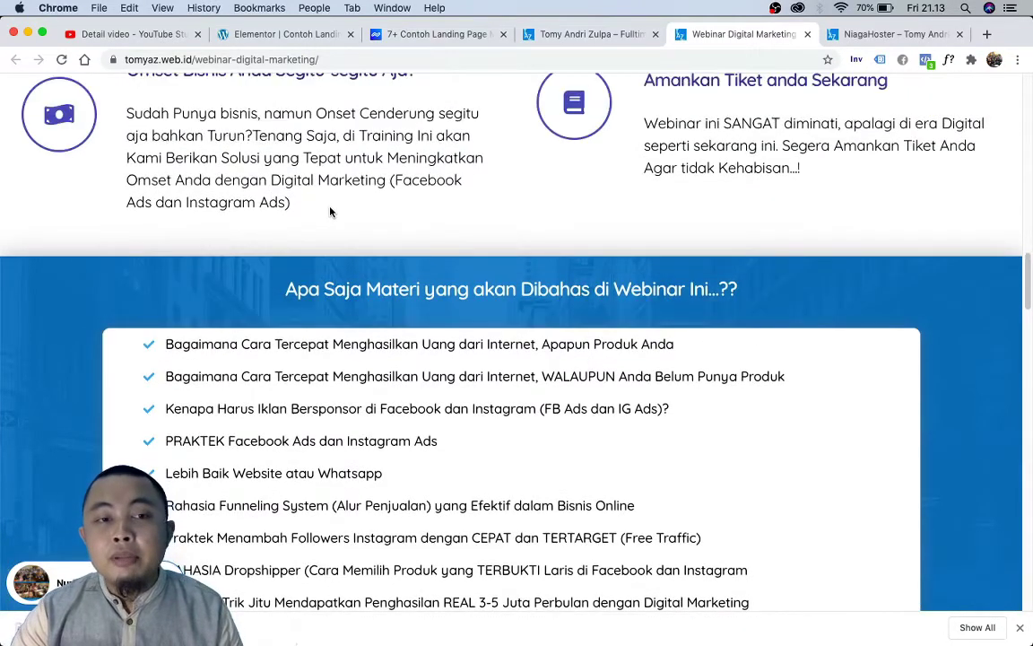
scroll(330, 212, "up", 1)
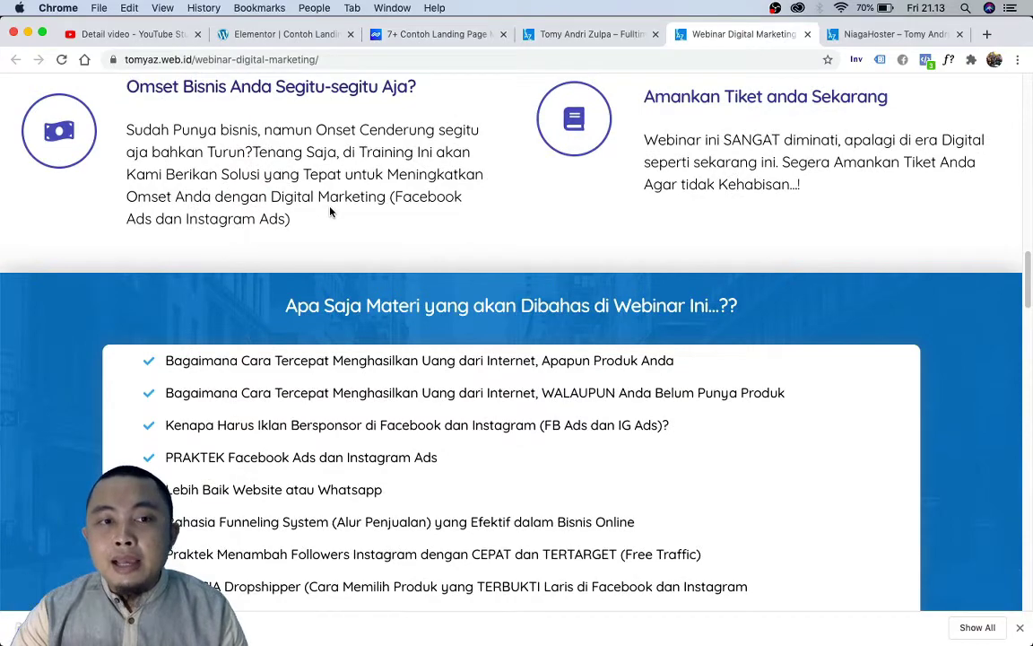
scroll(330, 211, "up", 5)
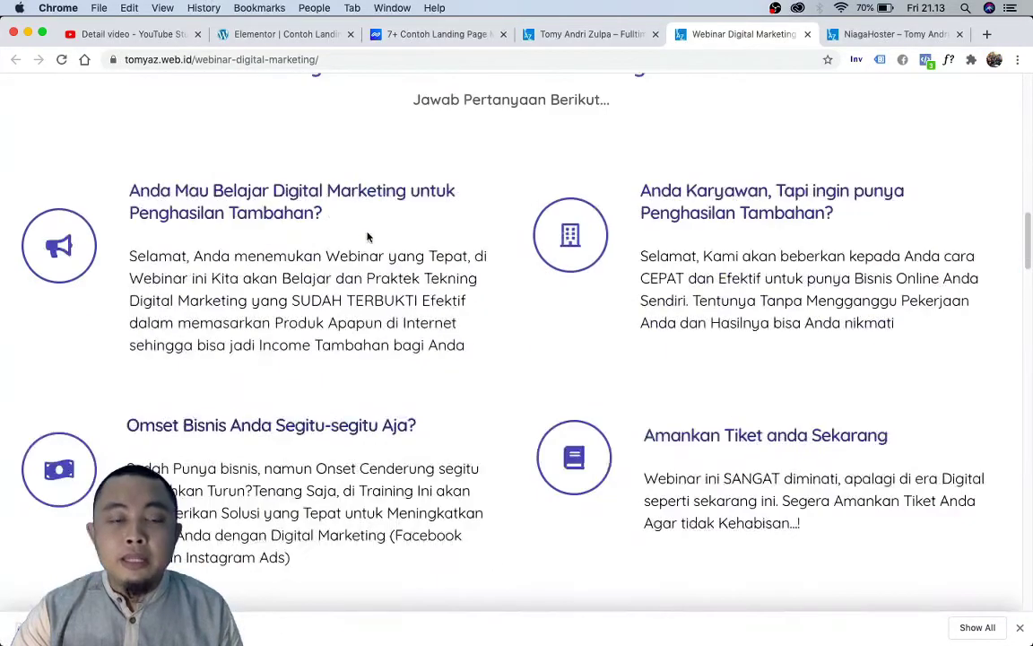
scroll(369, 233, "up", 6)
scroll(463, 205, "down", 5)
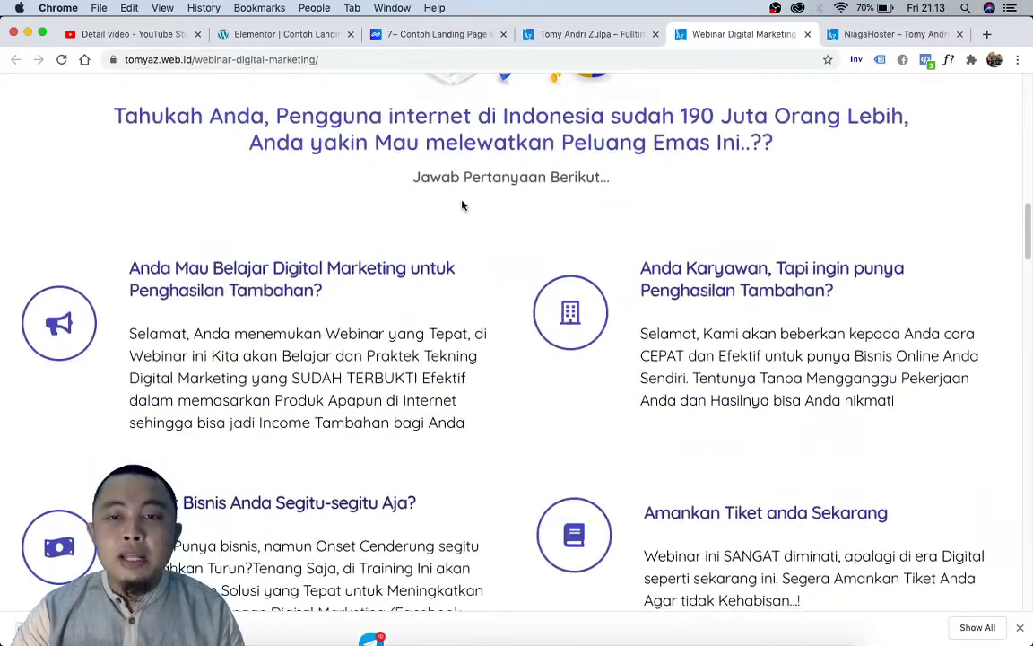
scroll(460, 207, "down", 1)
scroll(461, 207, "down", 10)
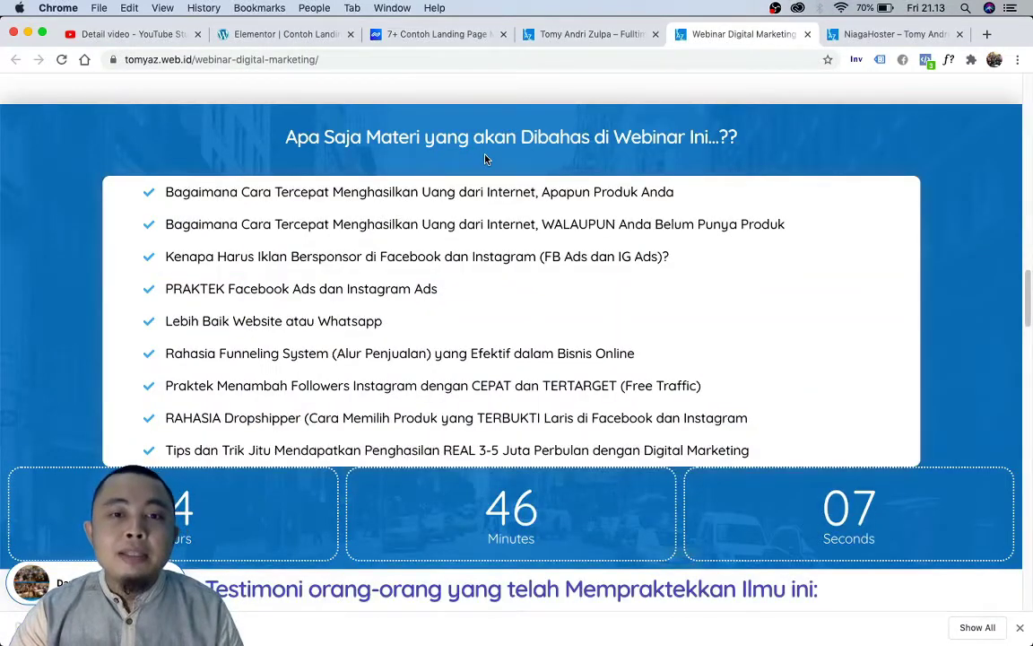
scroll(485, 208, "down", 1)
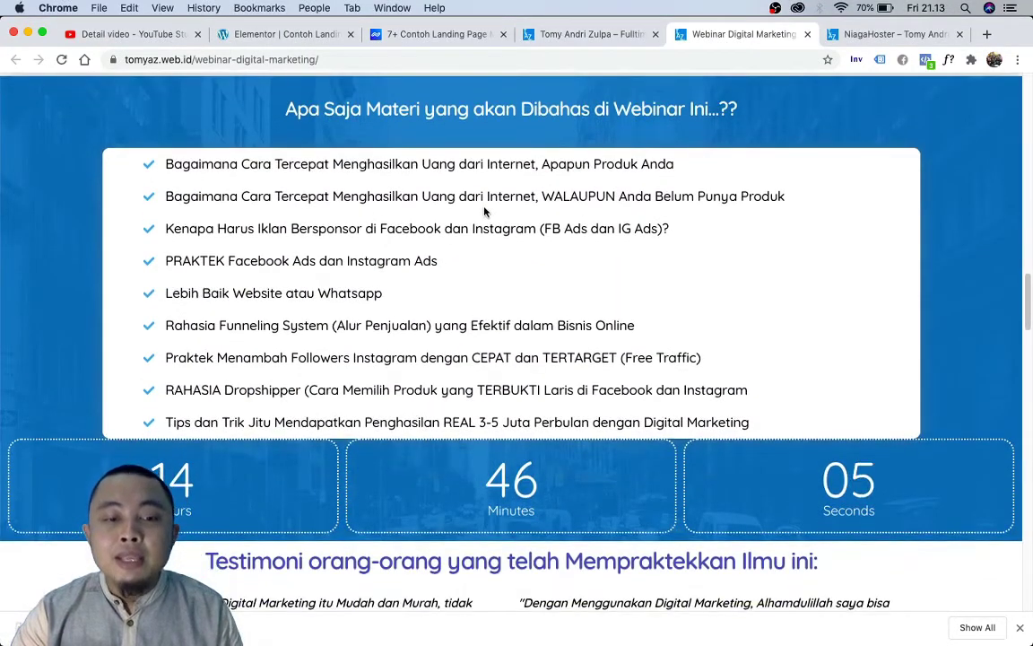
- Review the example page's countdown, testimonials, income proof and price offer sections
scroll(435, 185, "down", 5)
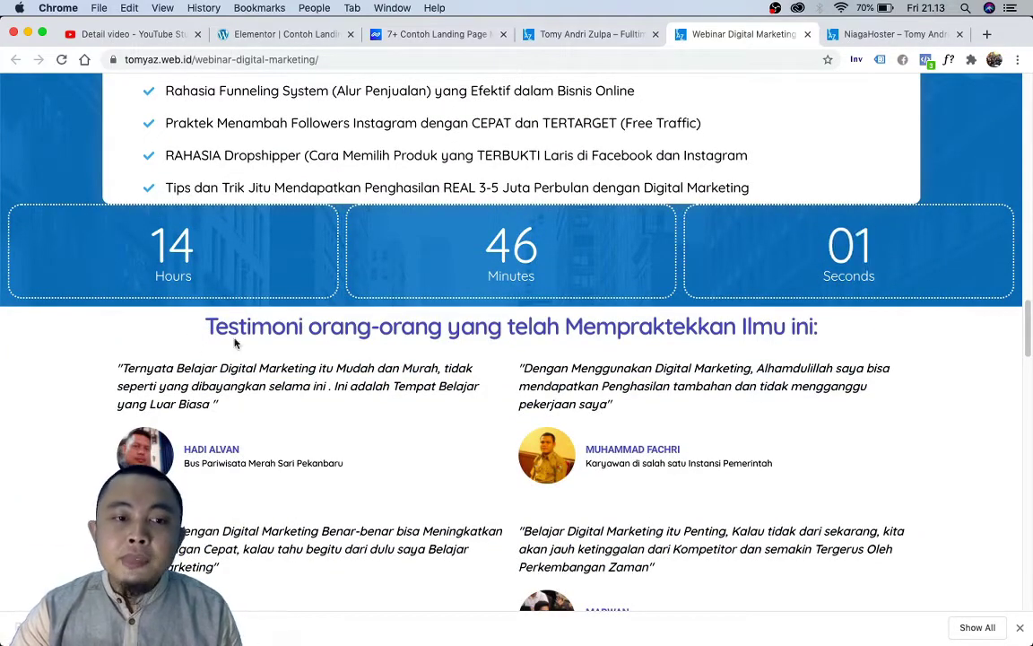
scroll(588, 347, "down", 2)
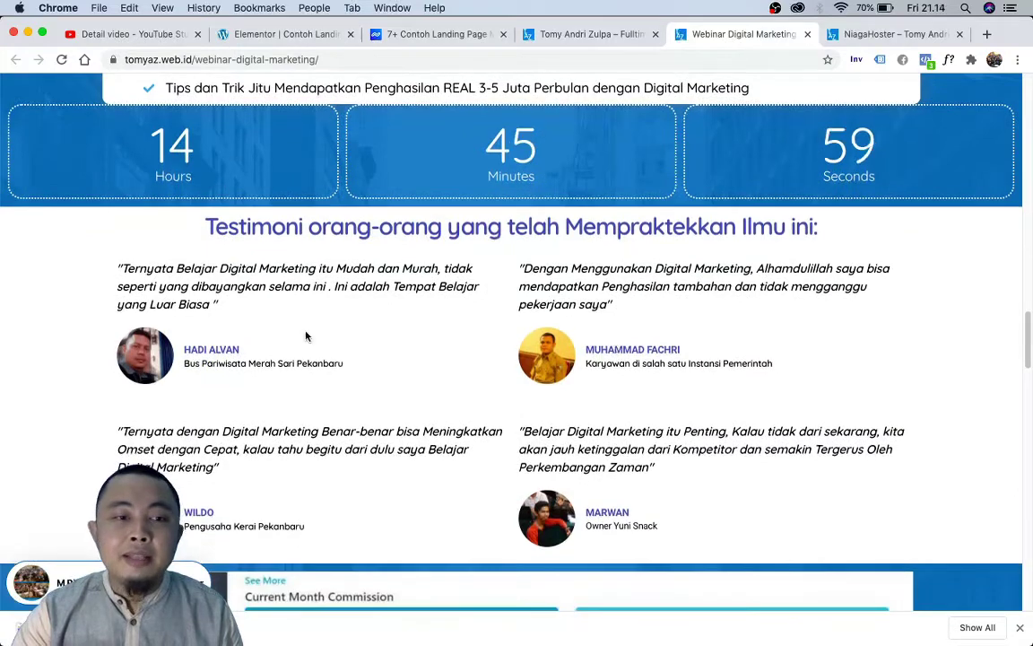
scroll(306, 336, "down", 1)
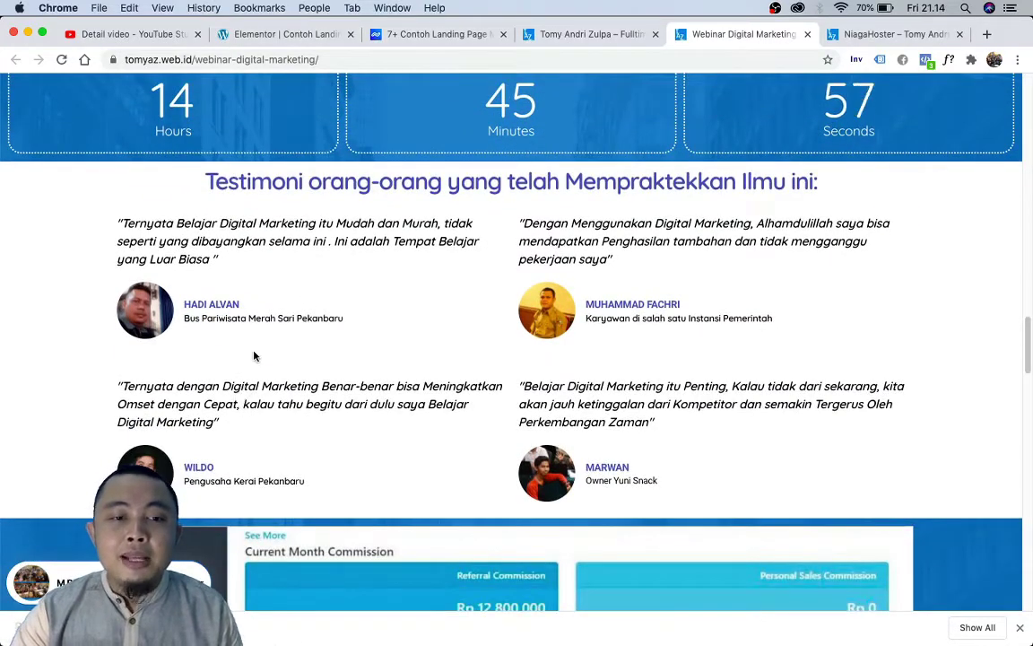
scroll(253, 352, "down", 10)
scroll(565, 370, "down", 4)
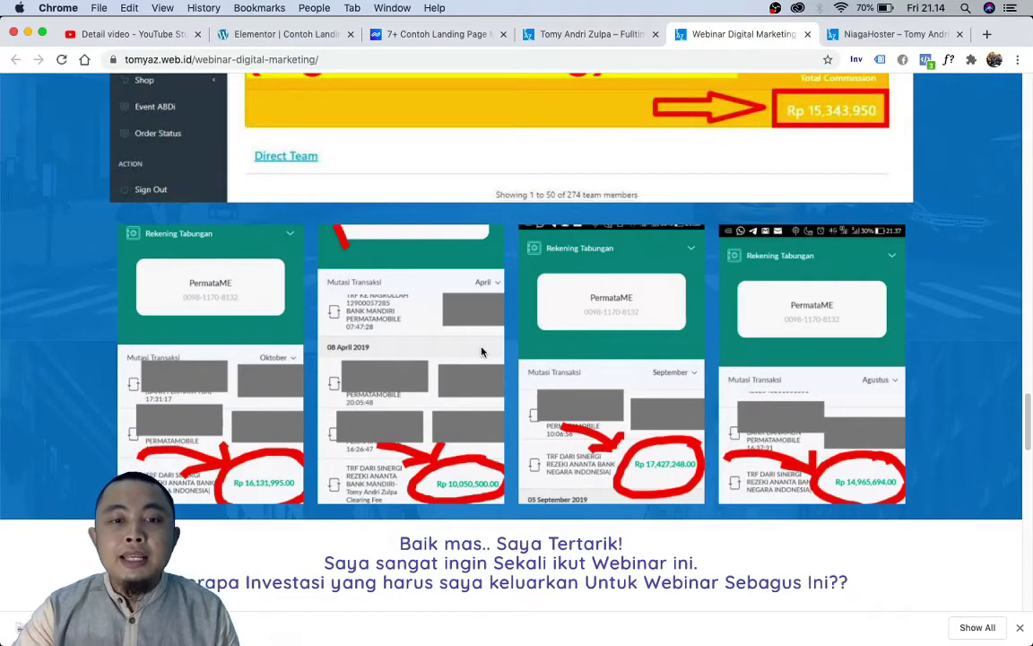
scroll(481, 354, "down", 6)
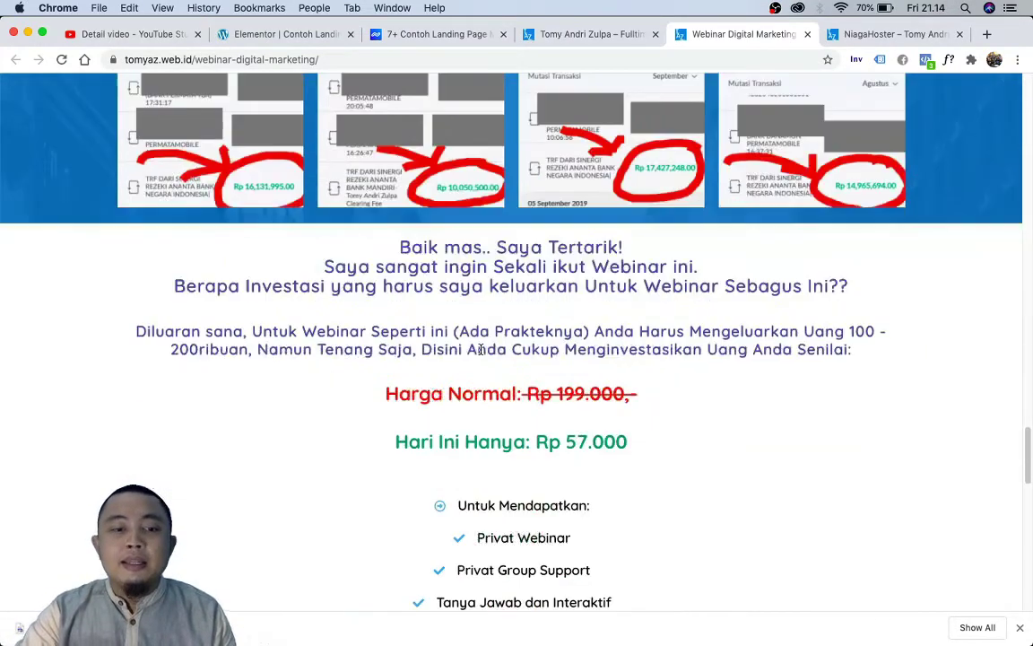
- Examine the example page's normal and discounted prices, benefits list, registration form and FAQ section
scroll(423, 418, "down", 2)
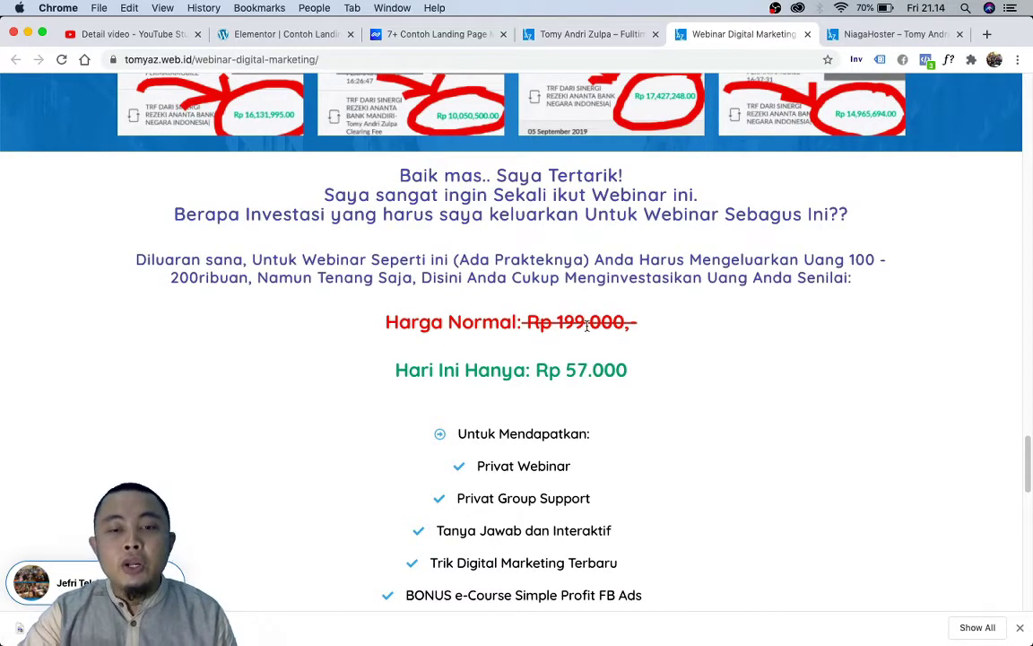
scroll(584, 329, "down", 1)
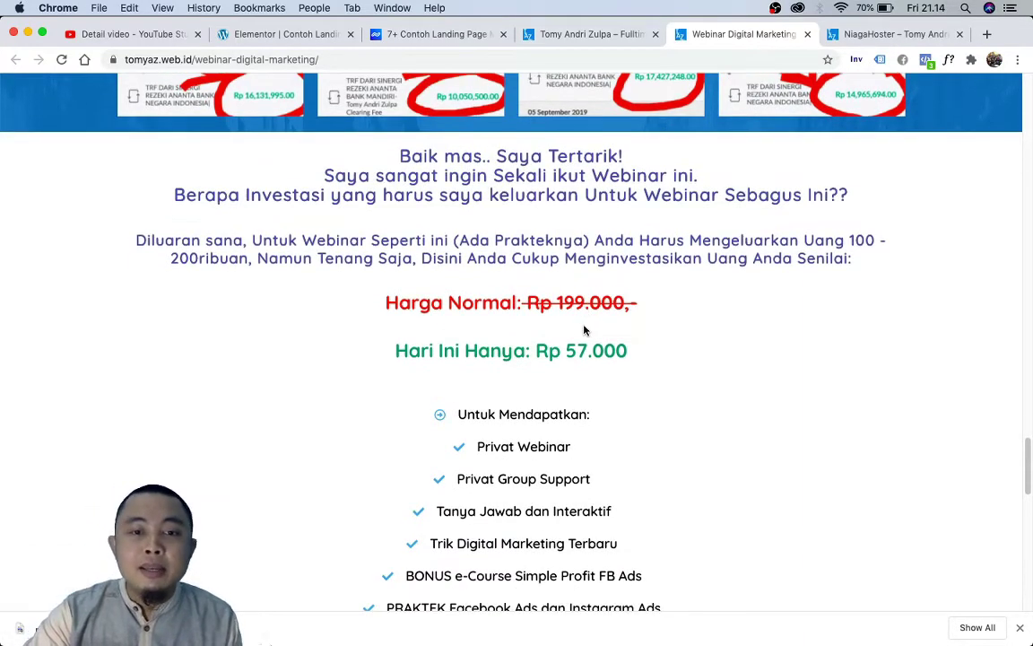
scroll(619, 333, "down", 1)
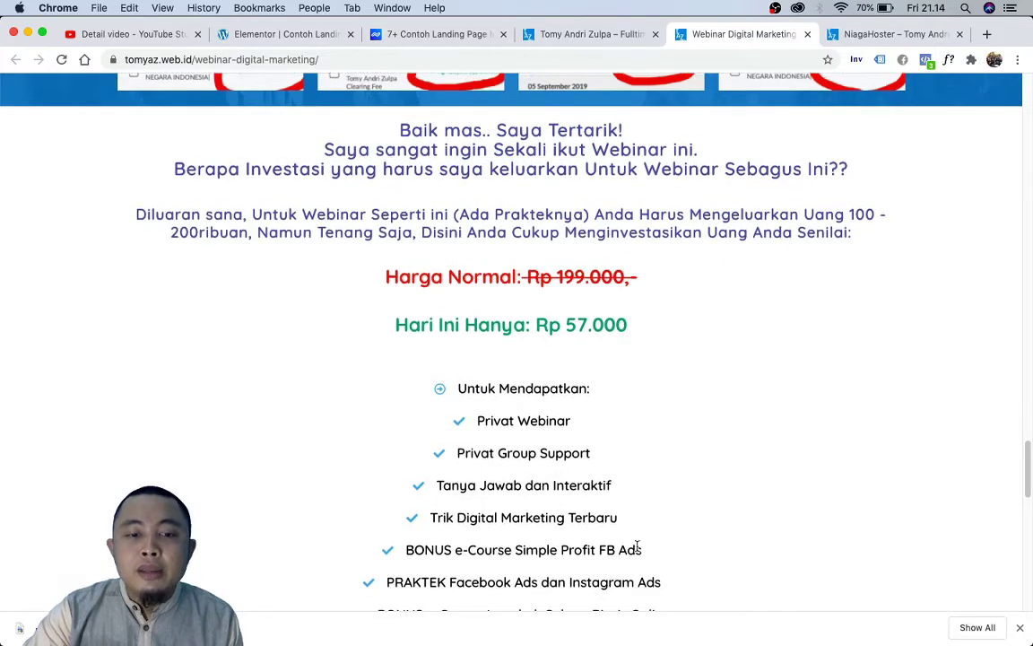
scroll(464, 574, "down", 5)
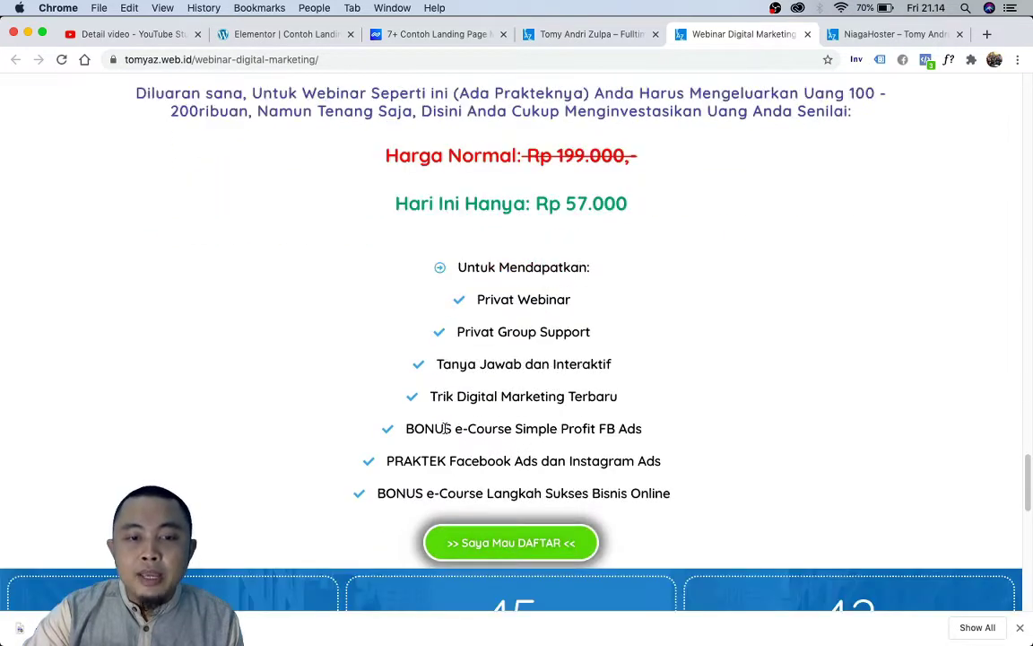
scroll(482, 440, "down", 18)
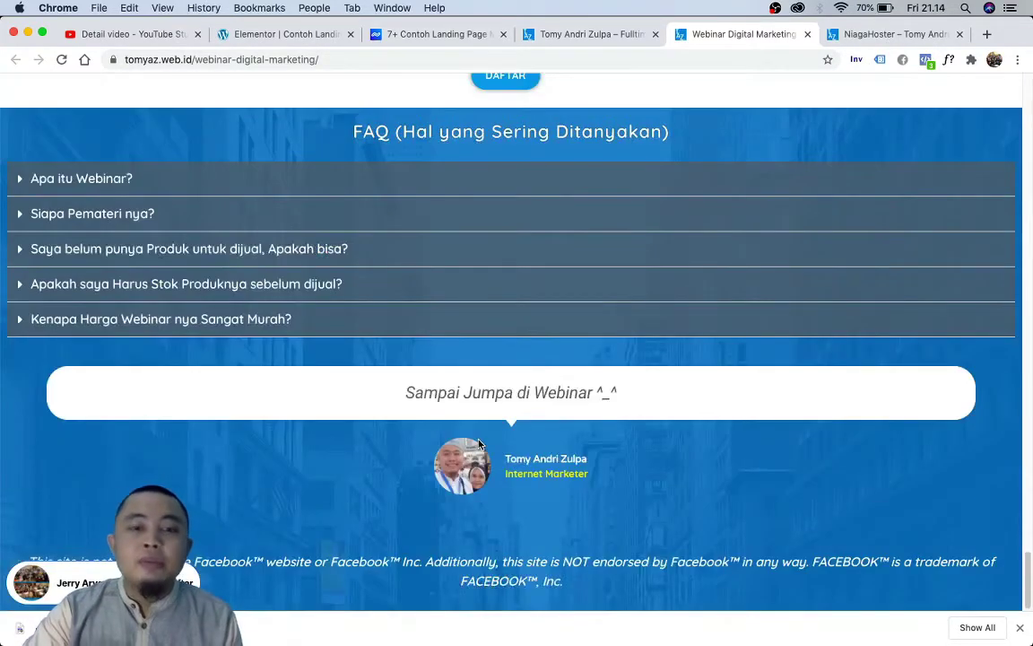
scroll(475, 445, "up", 8)
scroll(475, 445, "up", 6)
scroll(459, 410, "down", 11)
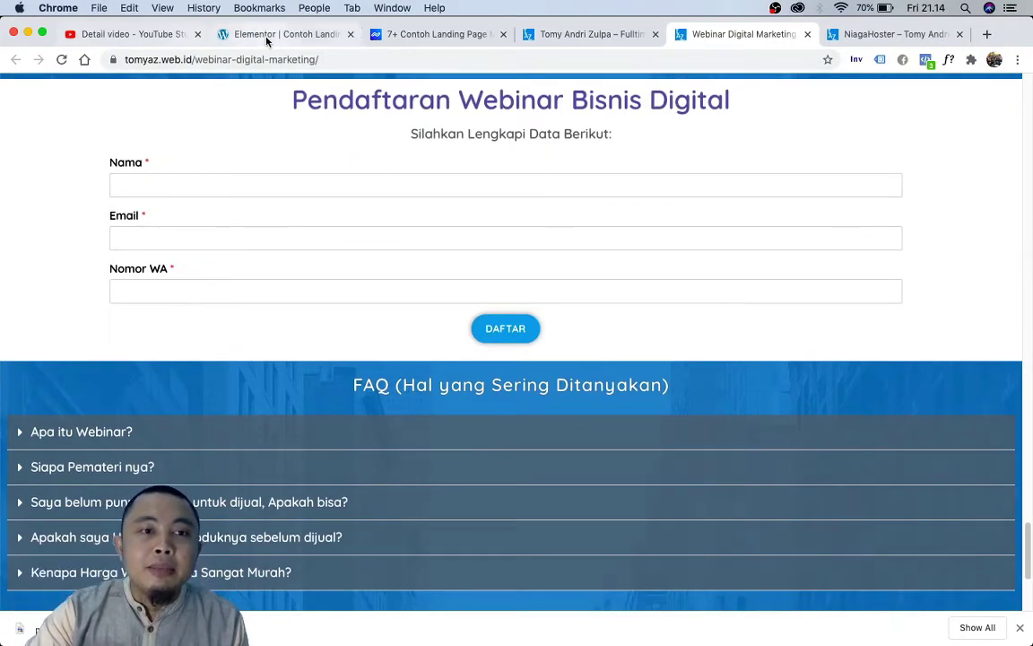
- Return to the page being edited in Elementor and review its hero section and the four icon blocks beneath it
left_click(243, 34)
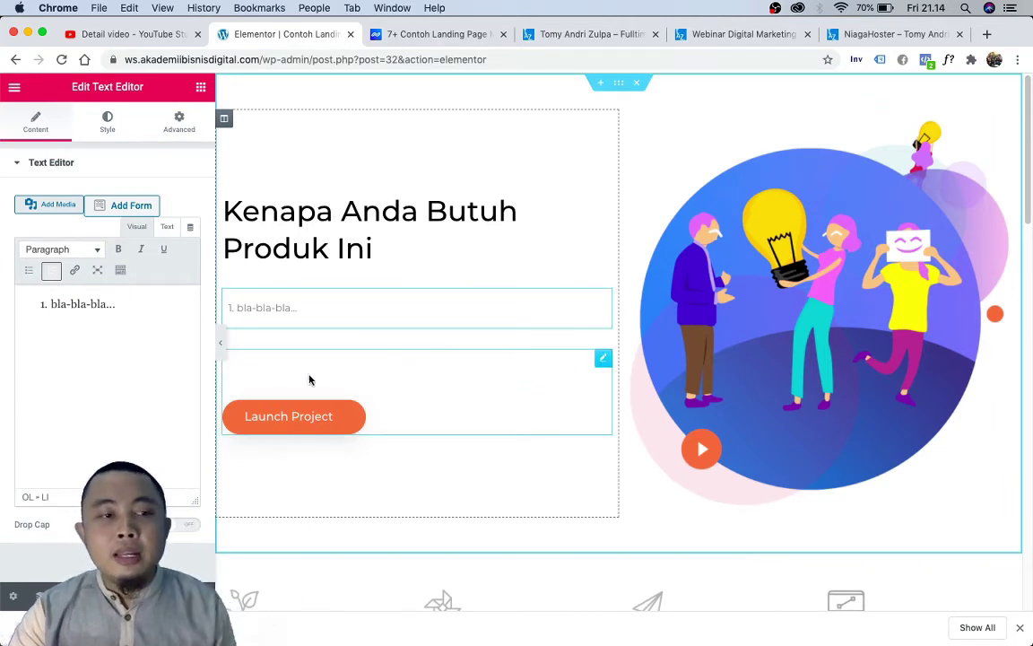
scroll(453, 341, "down", 6)
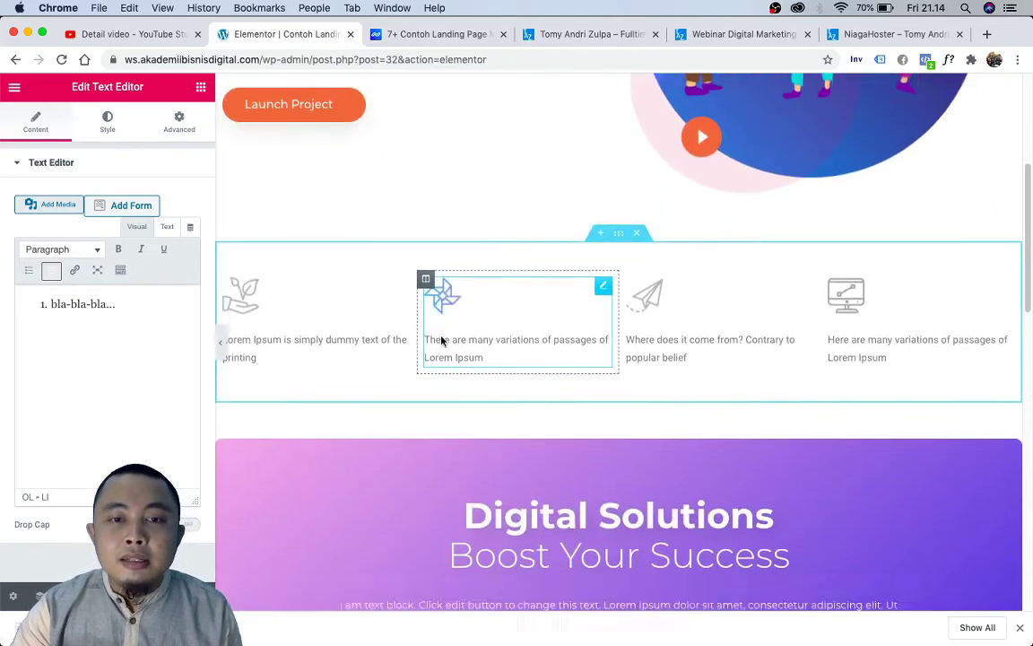
scroll(441, 340, "down", 8)
scroll(439, 319, "up", 14)
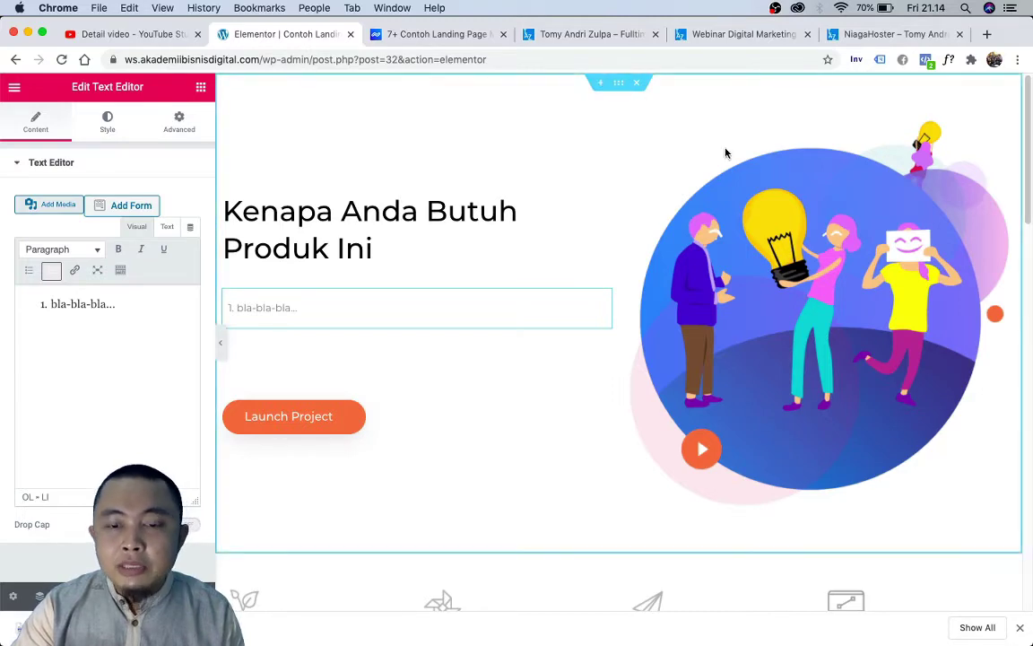
scroll(626, 320, "down", 1)
scroll(626, 320, "down", 4)
scroll(611, 265, "down", 1)
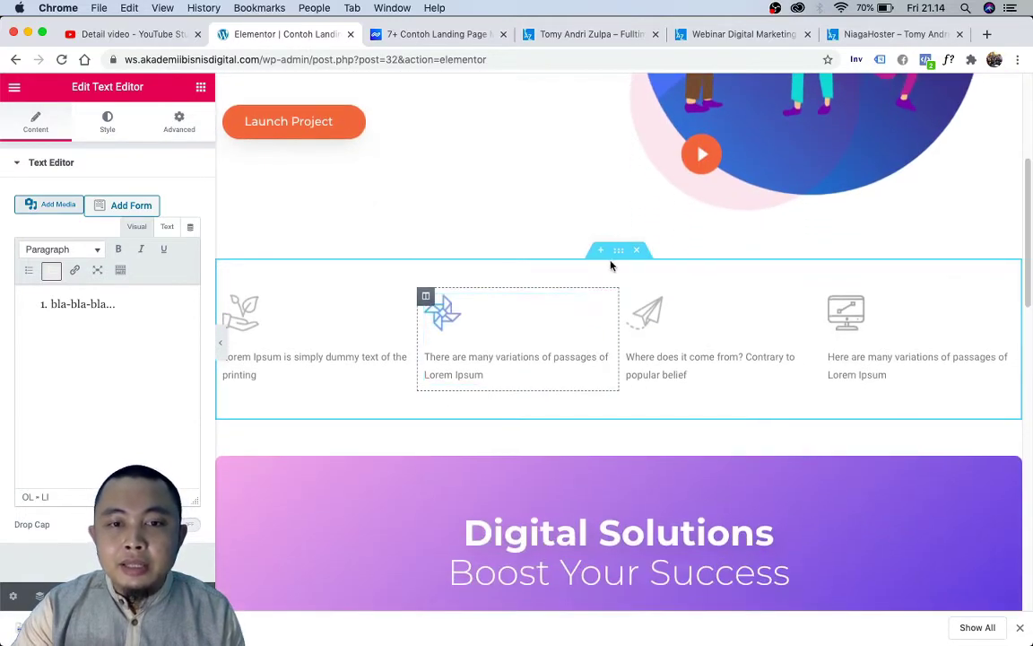
scroll(611, 258, "up", 5)
scroll(610, 260, "down", 5)
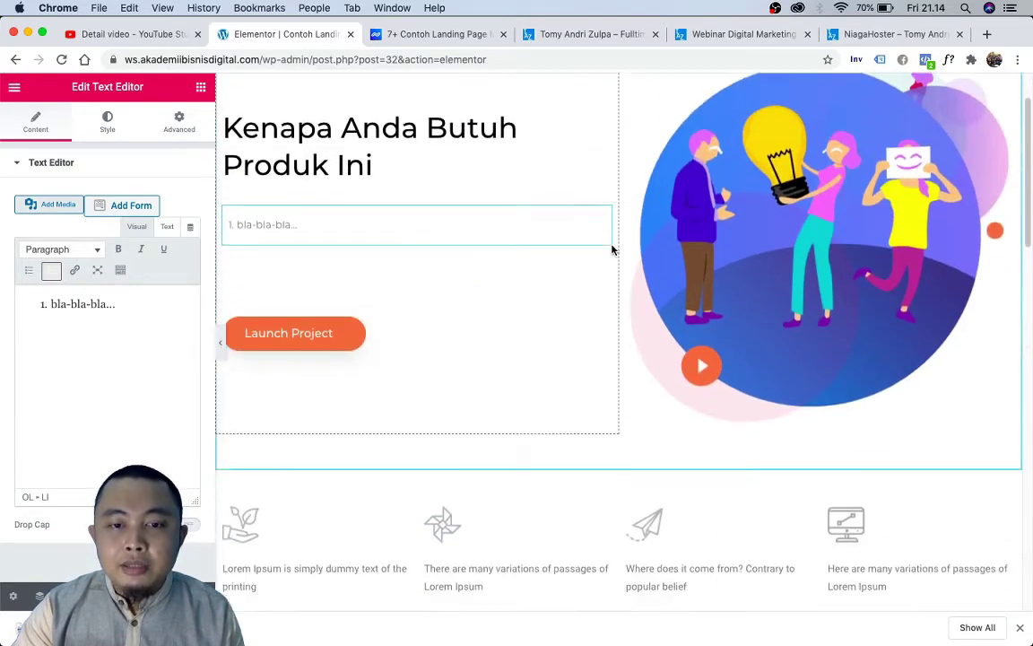
- Review the template's Digital Solutions banner, statistics counters and Our Team section, comparing them with the hero section
scroll(617, 316, "down", 8)
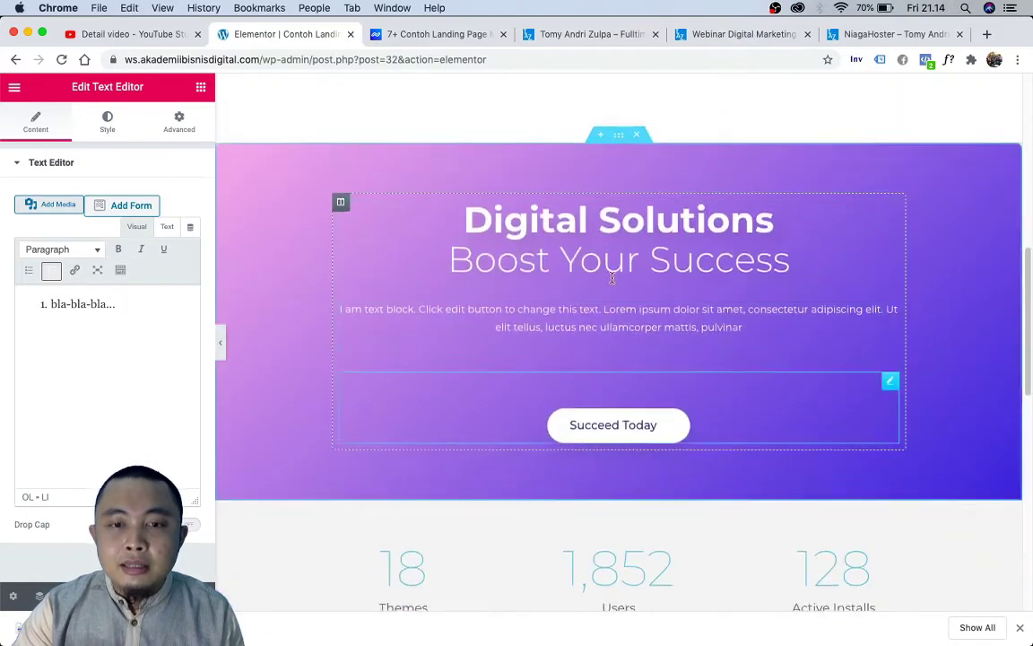
scroll(606, 371, "down", 3)
scroll(605, 371, "down", 2)
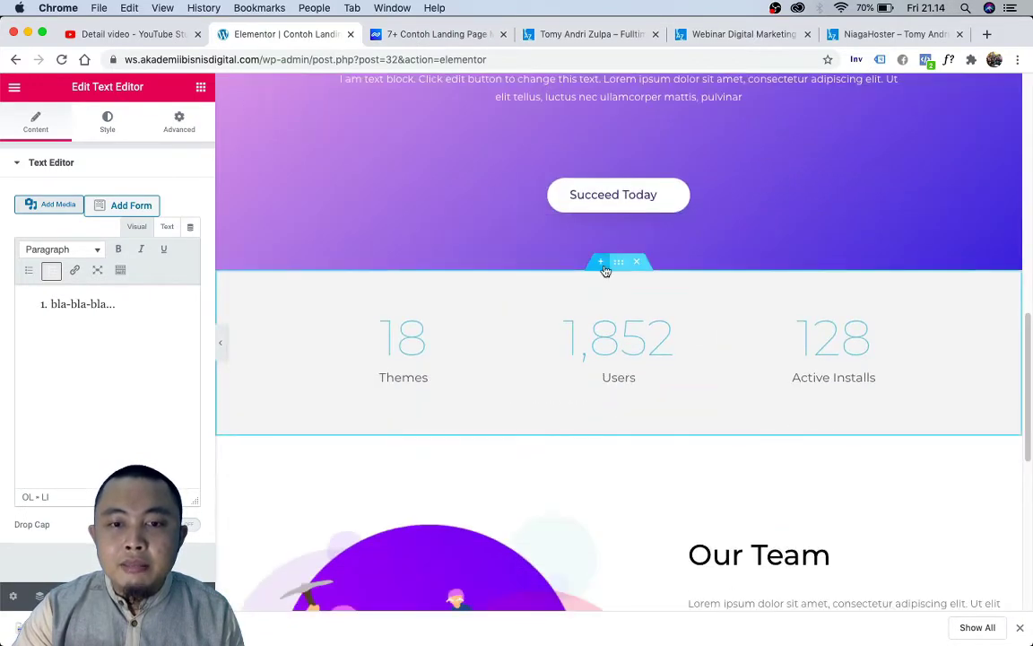
scroll(613, 404, "down", 9)
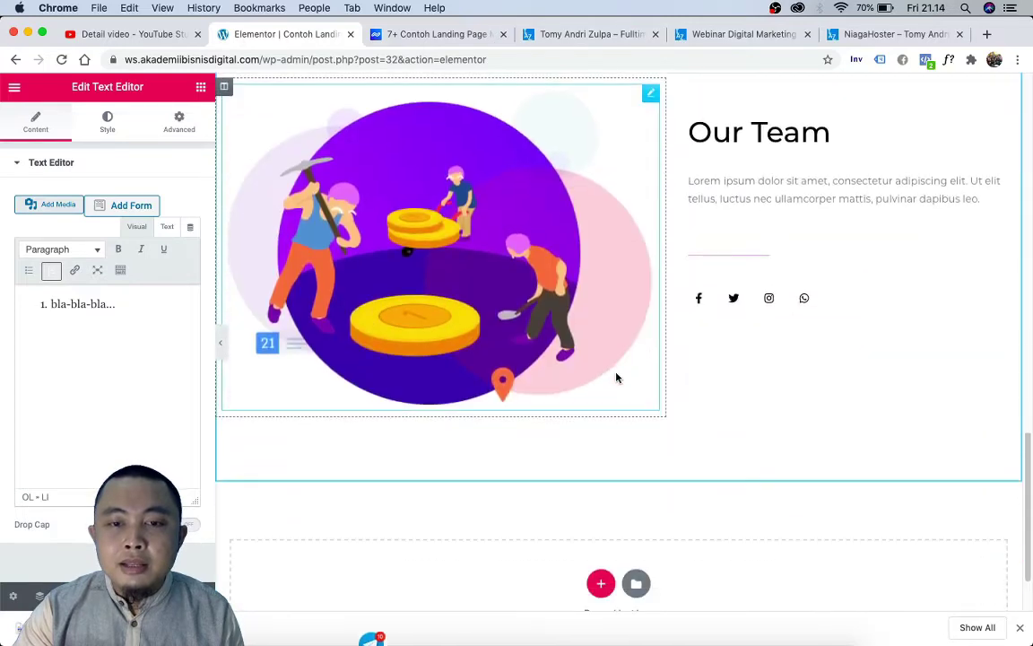
scroll(622, 474, "down", 2)
scroll(625, 466, "up", 10)
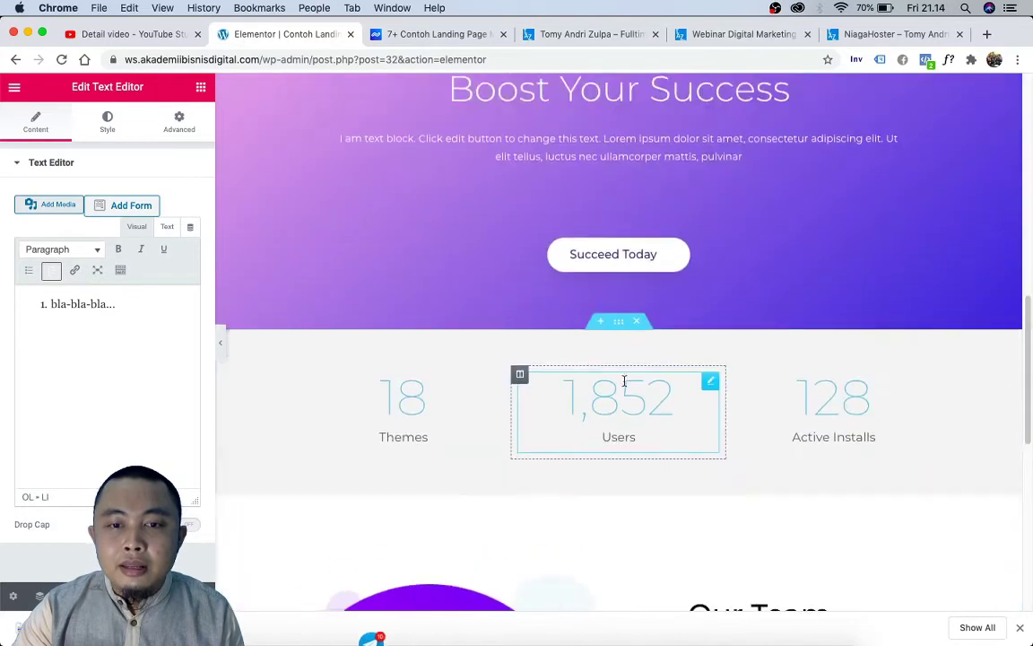
scroll(622, 488, "down", 2)
scroll(621, 489, "down", 8)
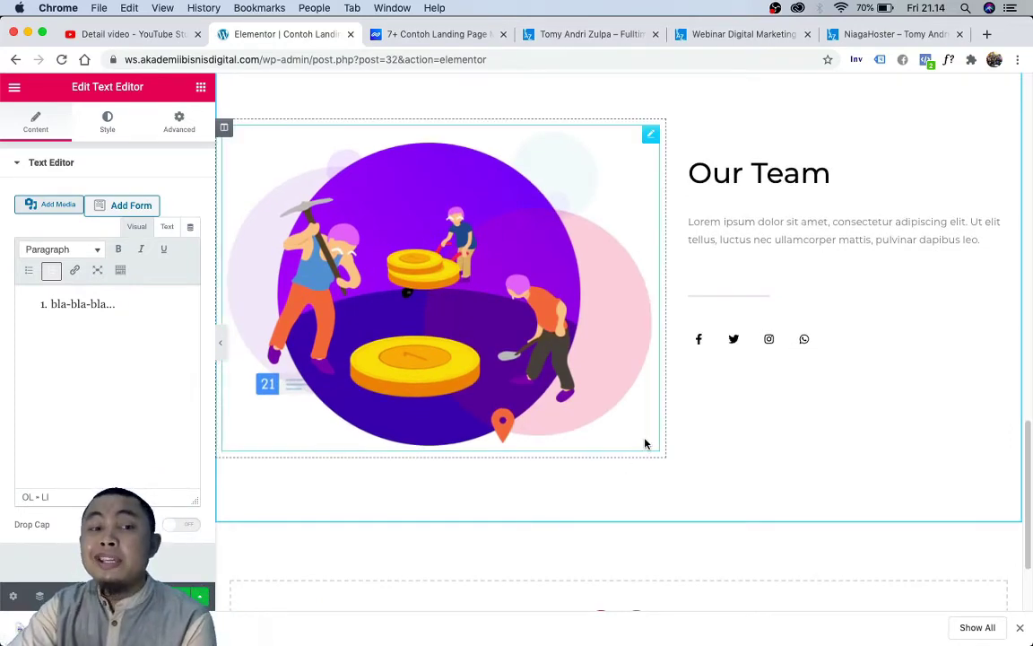
scroll(642, 430, "up", 8)
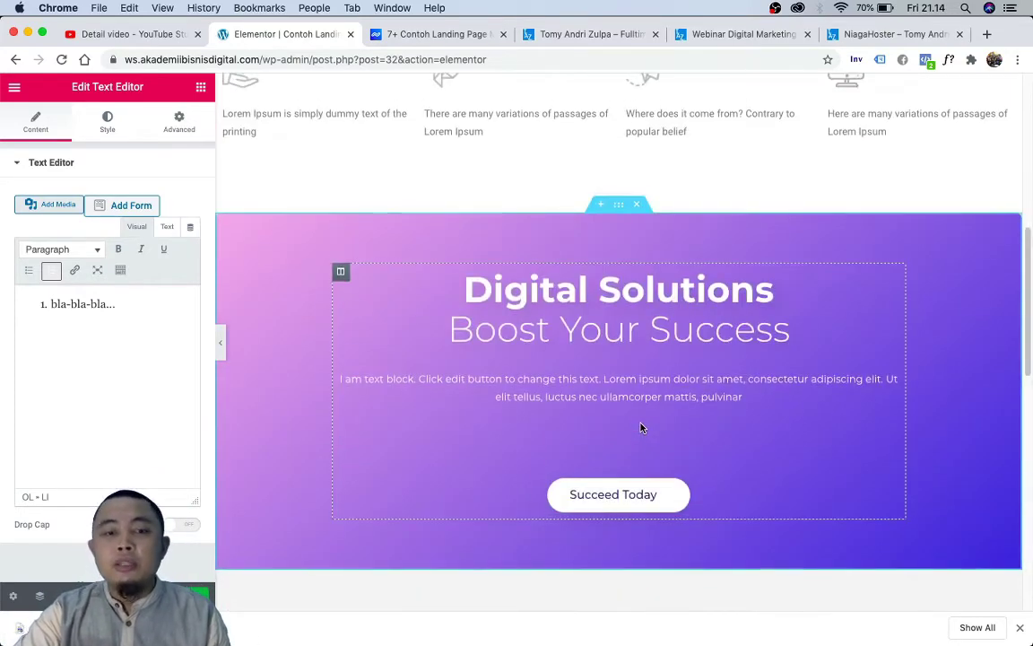
scroll(641, 424, "up", 10)
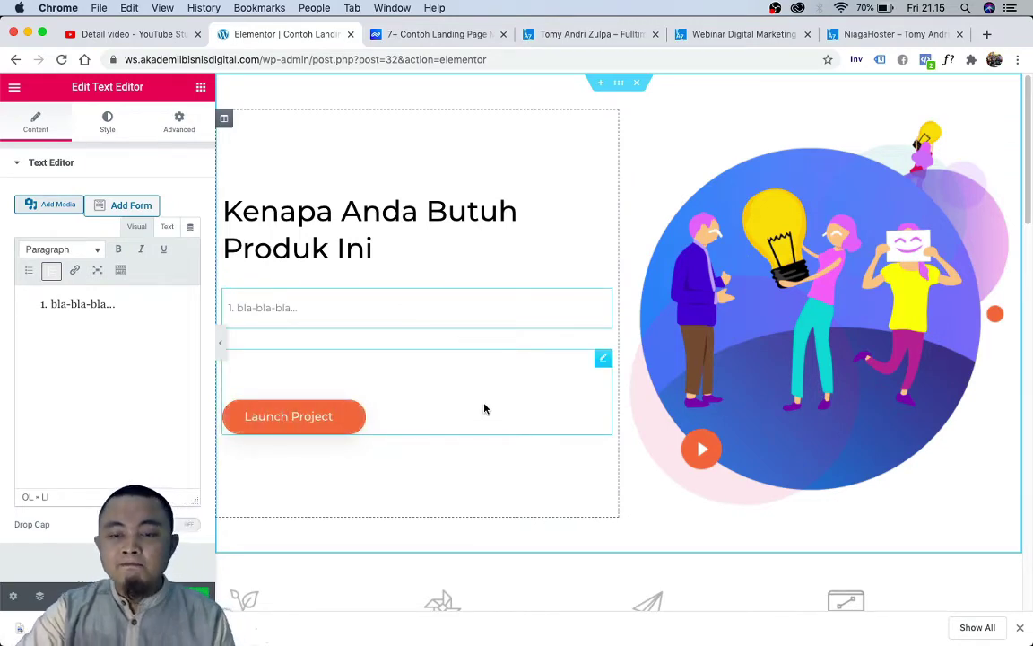
- Look over the sections around the Digital Solutions banner and open the hero's Launch Project button for editing
scroll(500, 396, "down", 5)
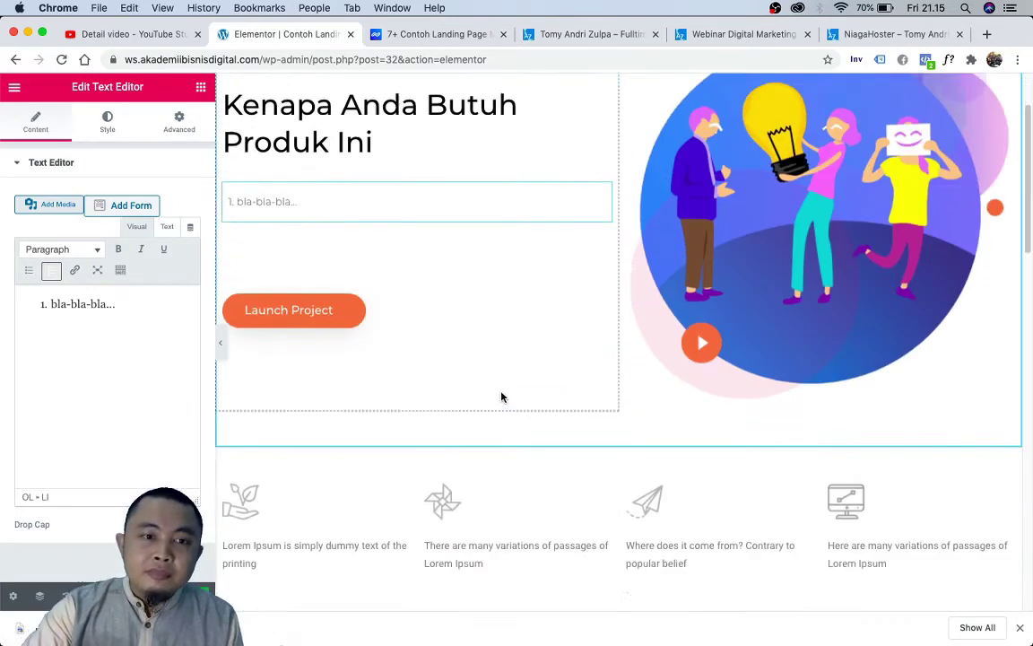
scroll(501, 392, "down", 5)
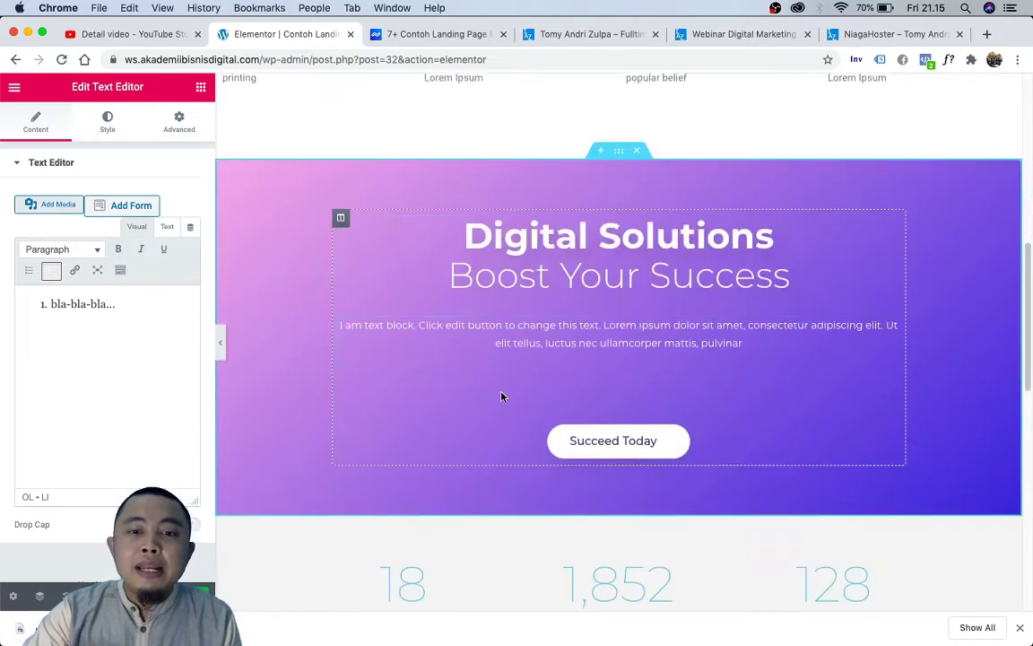
scroll(501, 396, "up", 1)
scroll(502, 396, "up", 4)
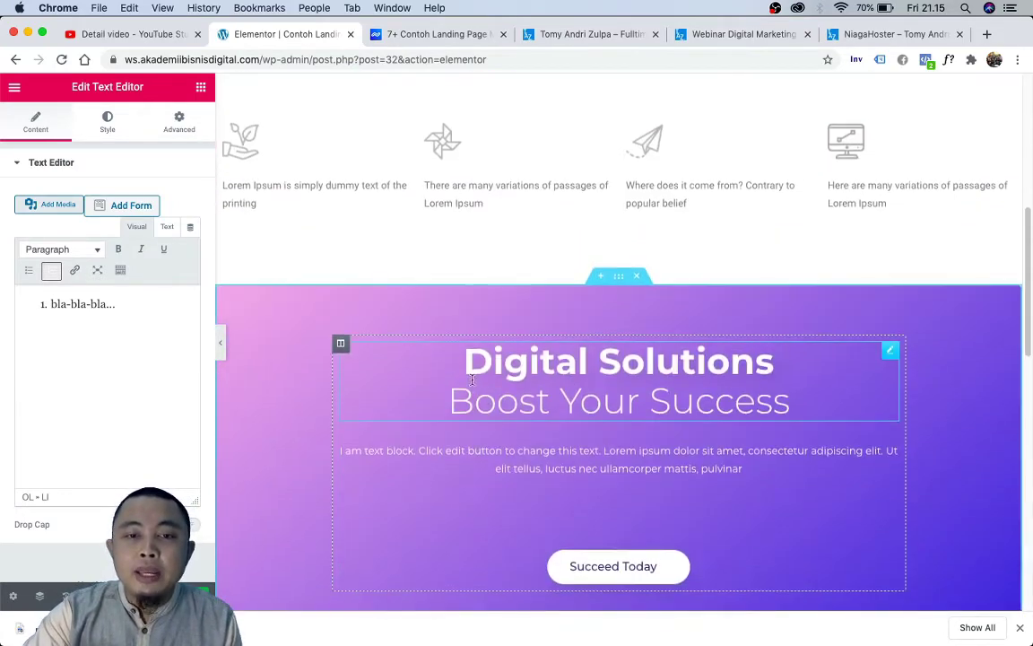
scroll(314, 352, "up", 5)
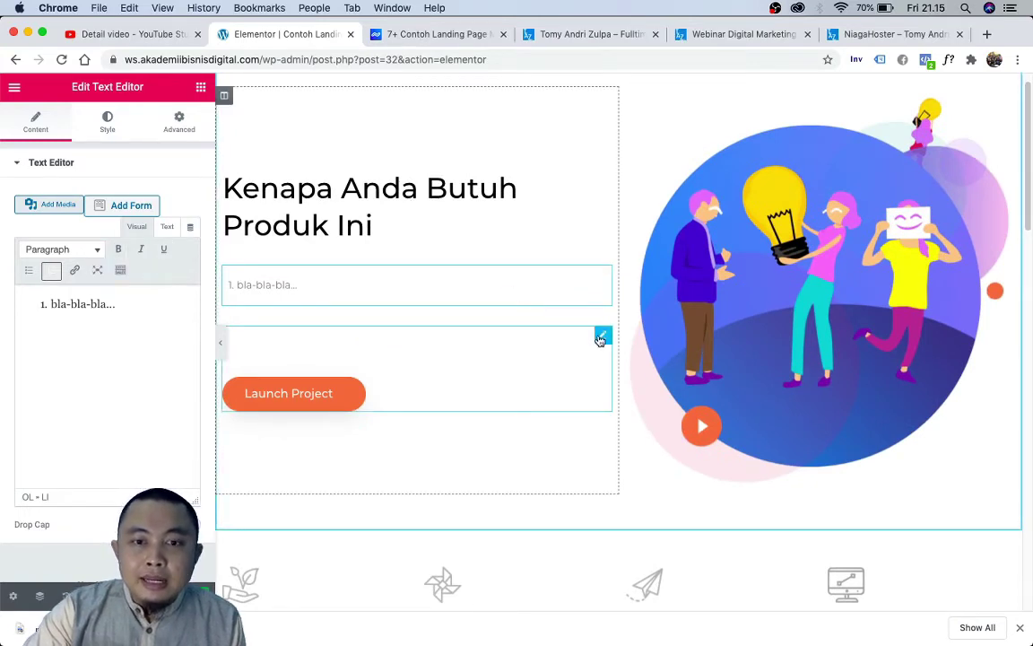
left_click(601, 337)
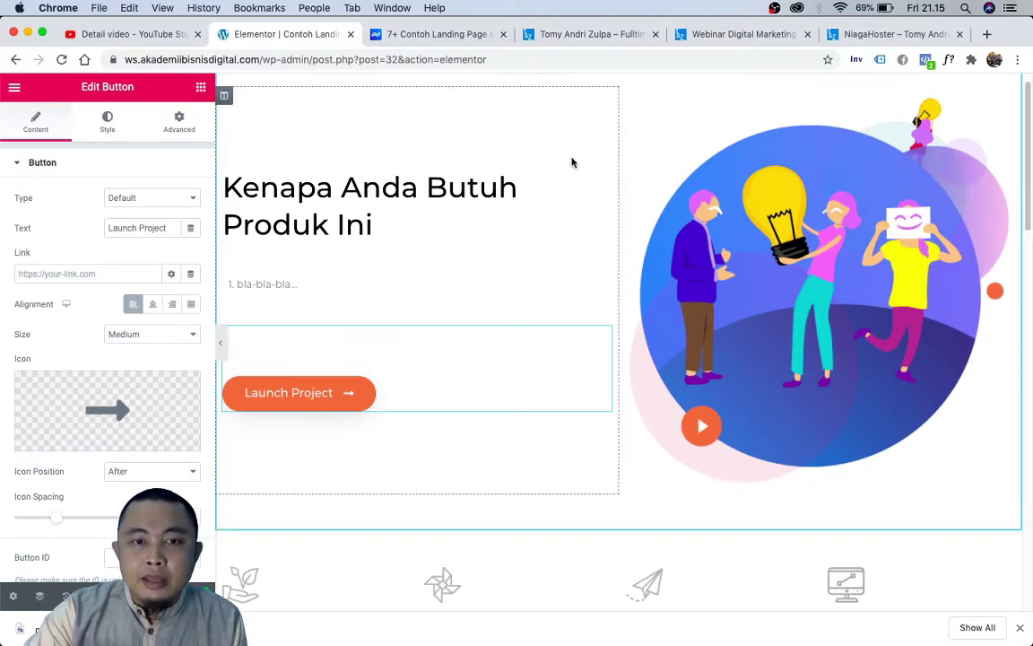
- Center-align the hero heading "Kenapa Anda Butuh Produk Ini", trying left and right alignment for comparison
left_click(604, 182)
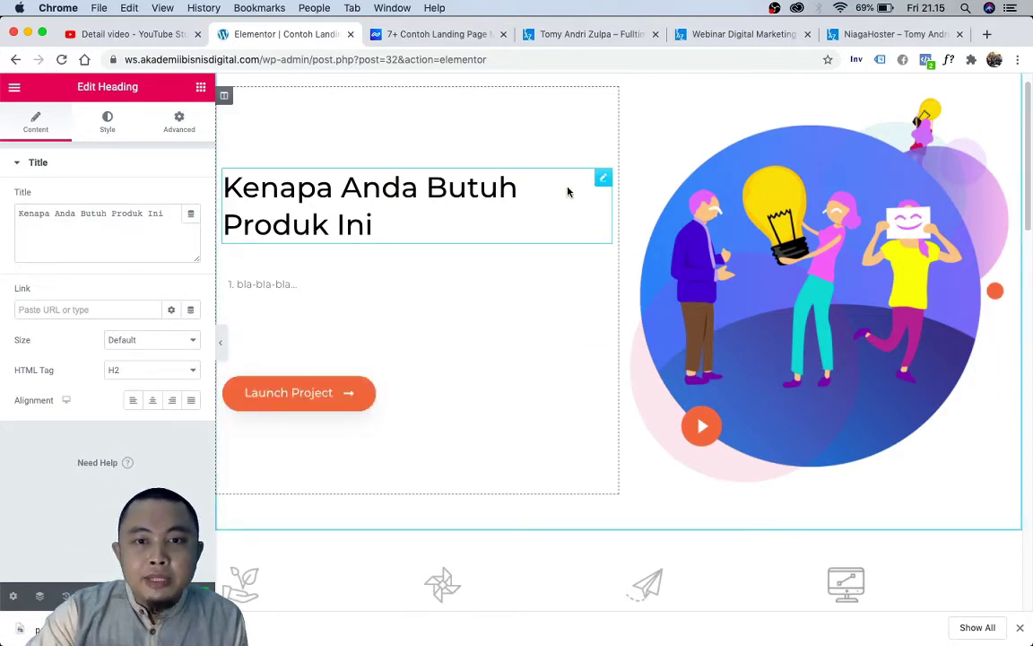
left_click(54, 216)
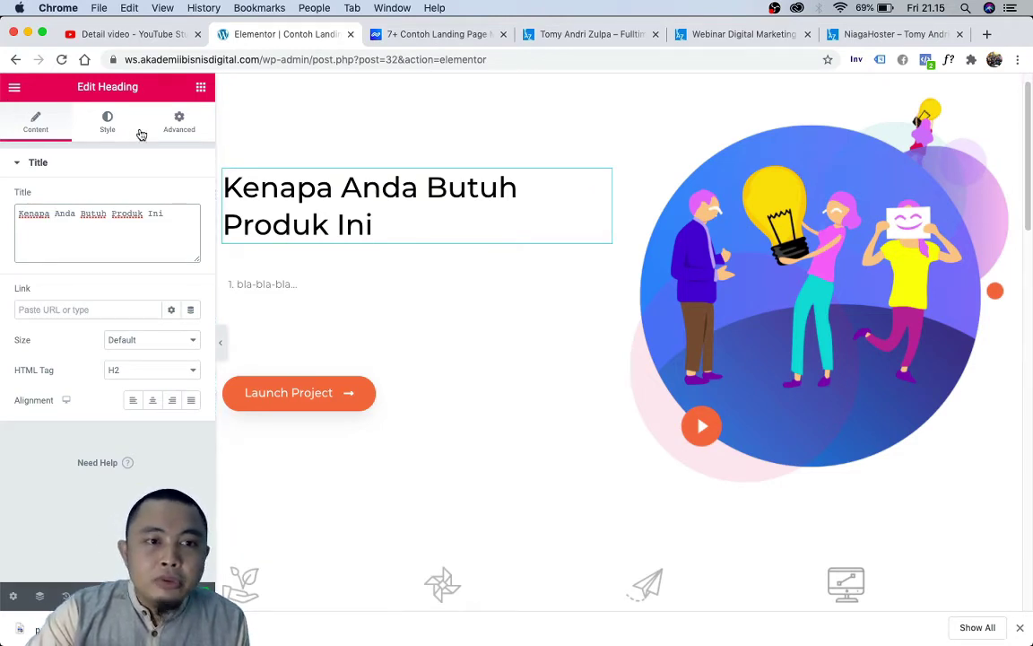
left_click(154, 404)
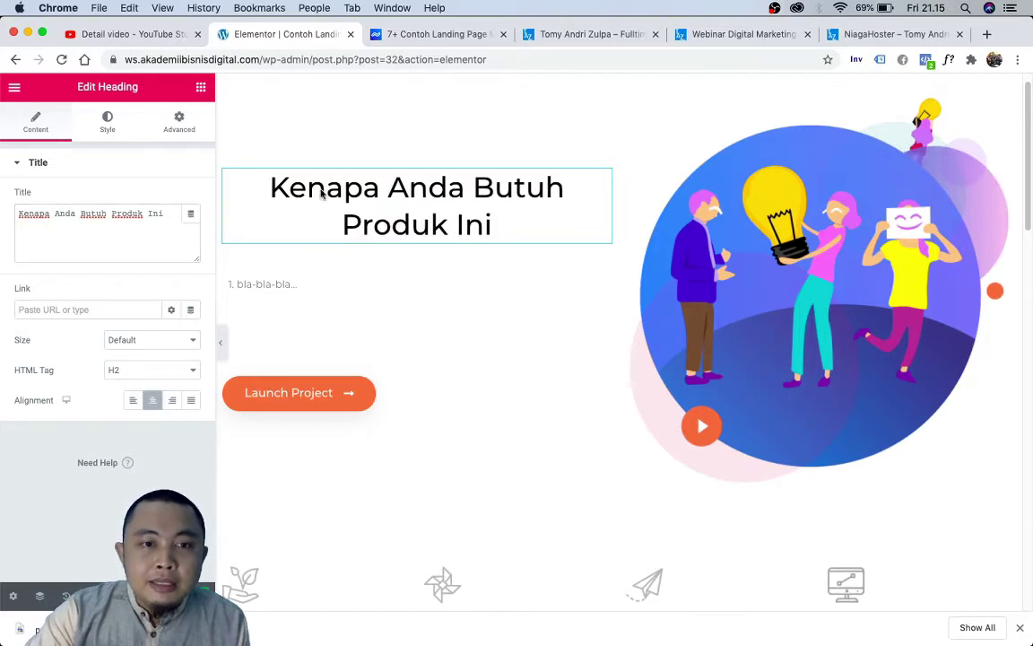
left_click(133, 400)
left_click(170, 402)
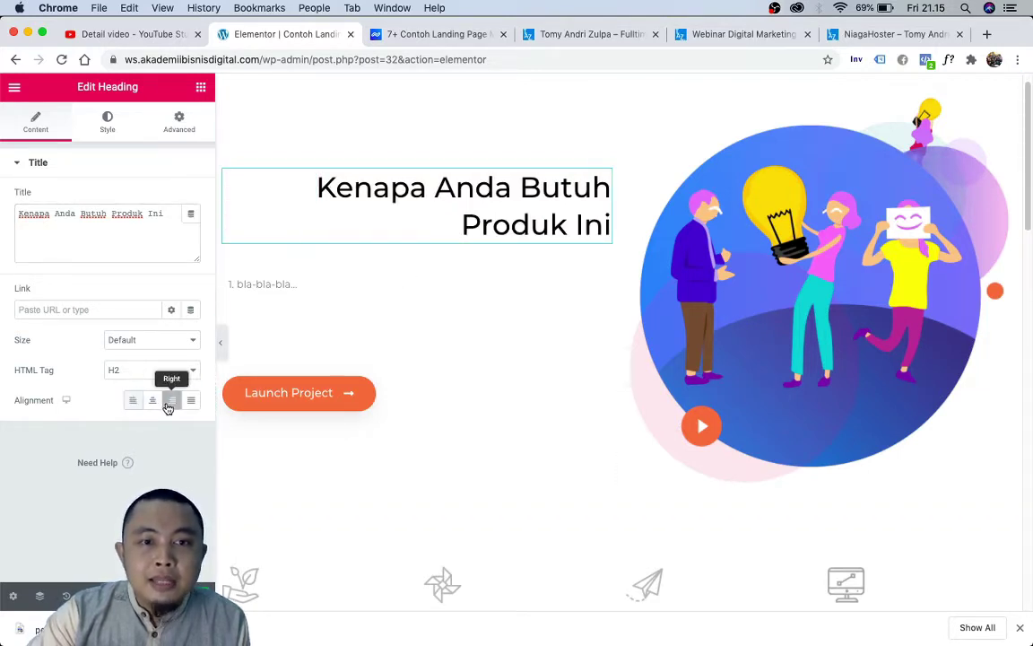
left_click(153, 401)
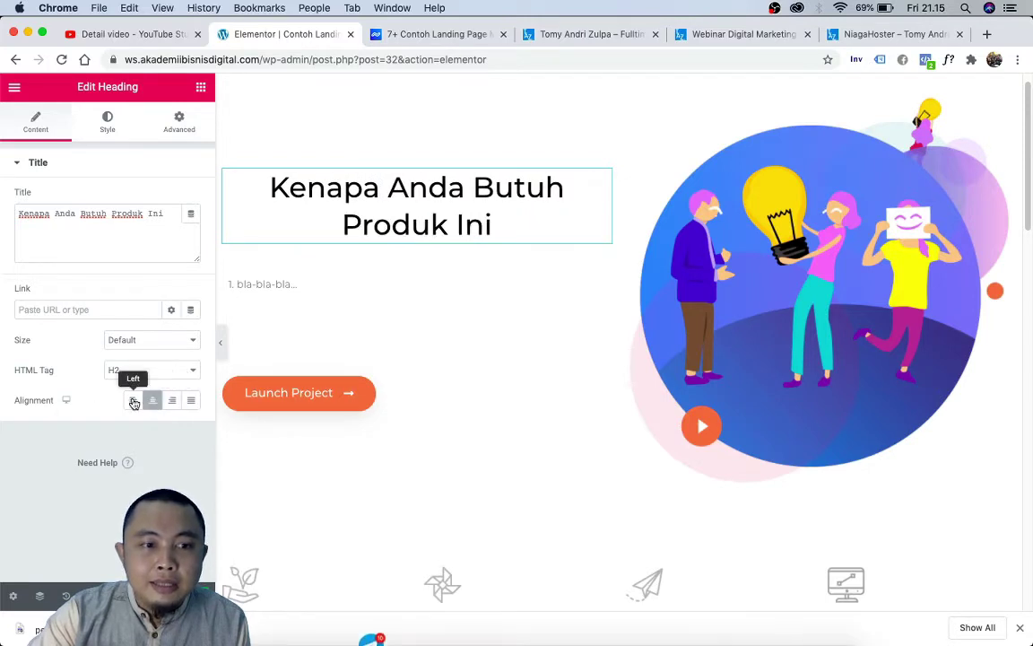
left_click(134, 402)
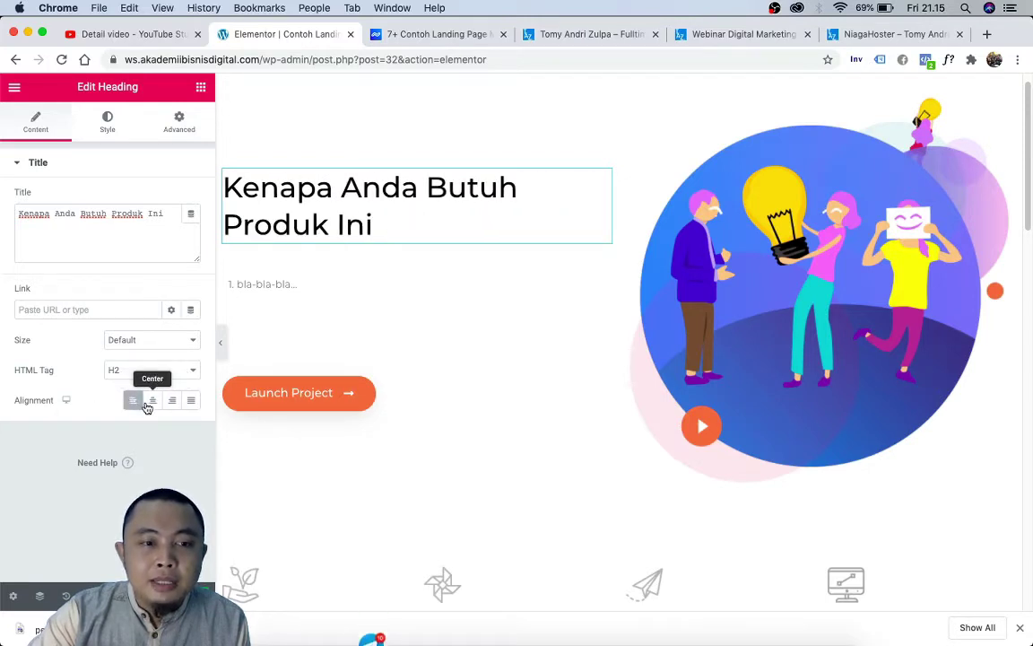
left_click(150, 402)
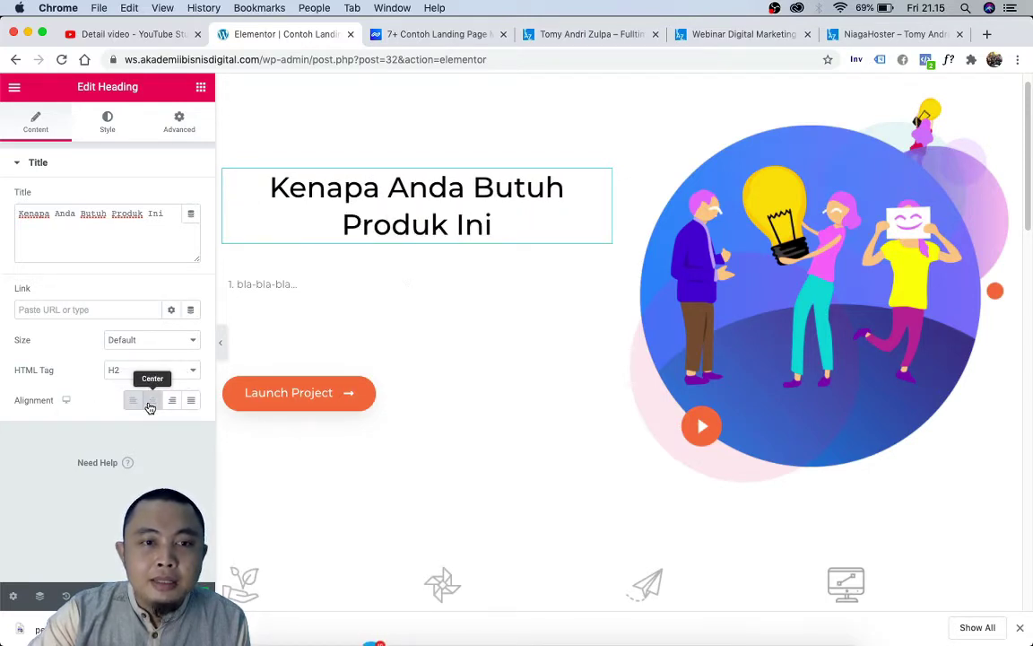
- Check the typography options in the hero heading's style settings
left_click(107, 124)
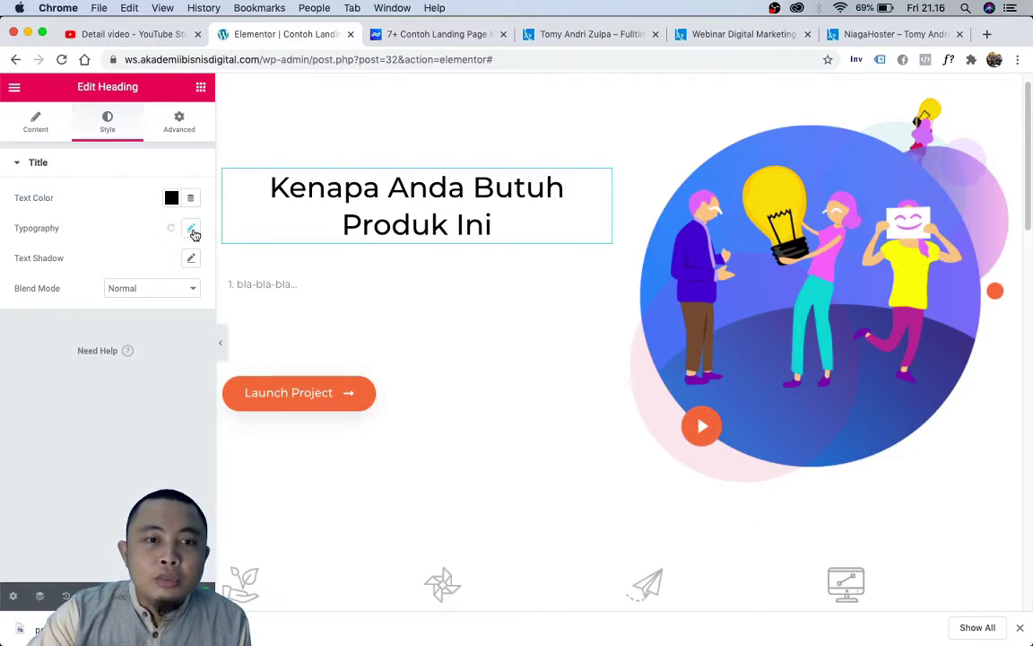
left_click(192, 230)
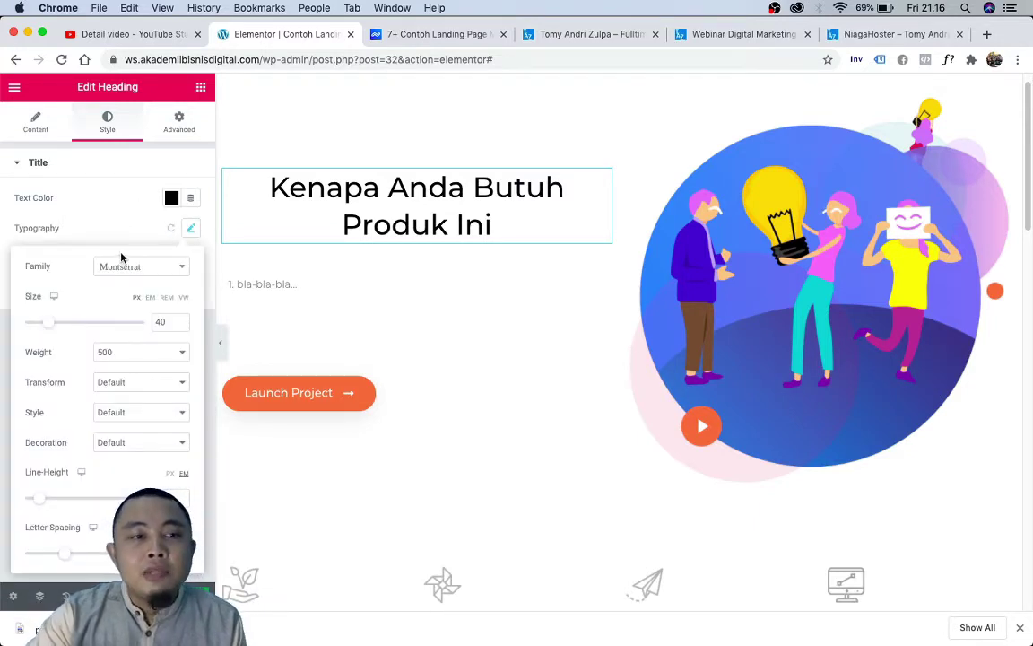
left_click(191, 230)
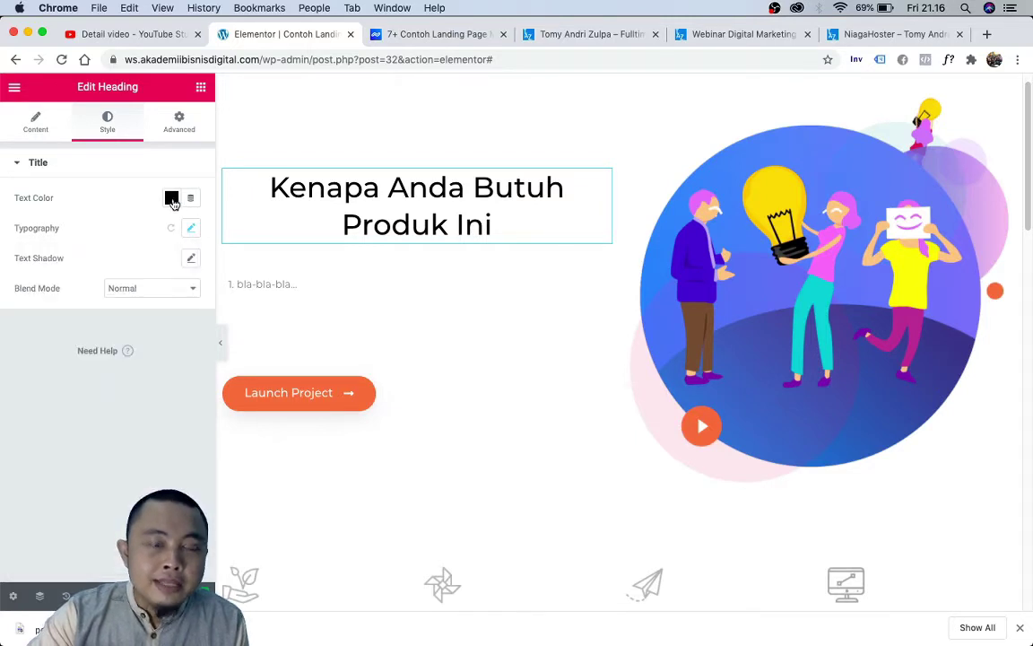
- Set the hero heading's text color to dark blue #0271A1, trying the gray and light blue swatches for comparison
left_click(171, 198)
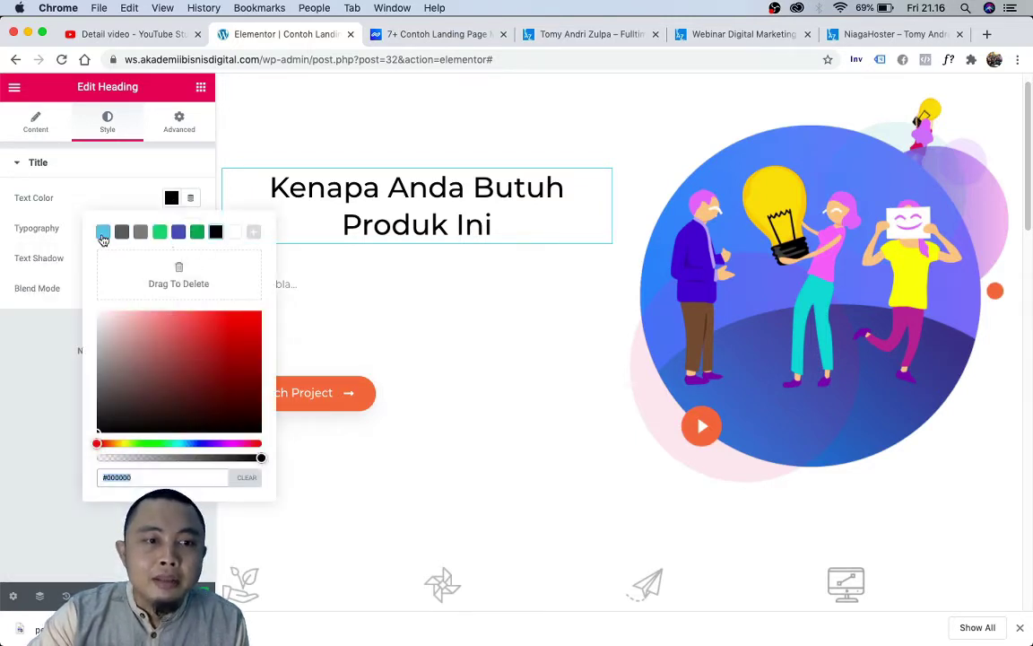
left_click(103, 234)
left_click(143, 233)
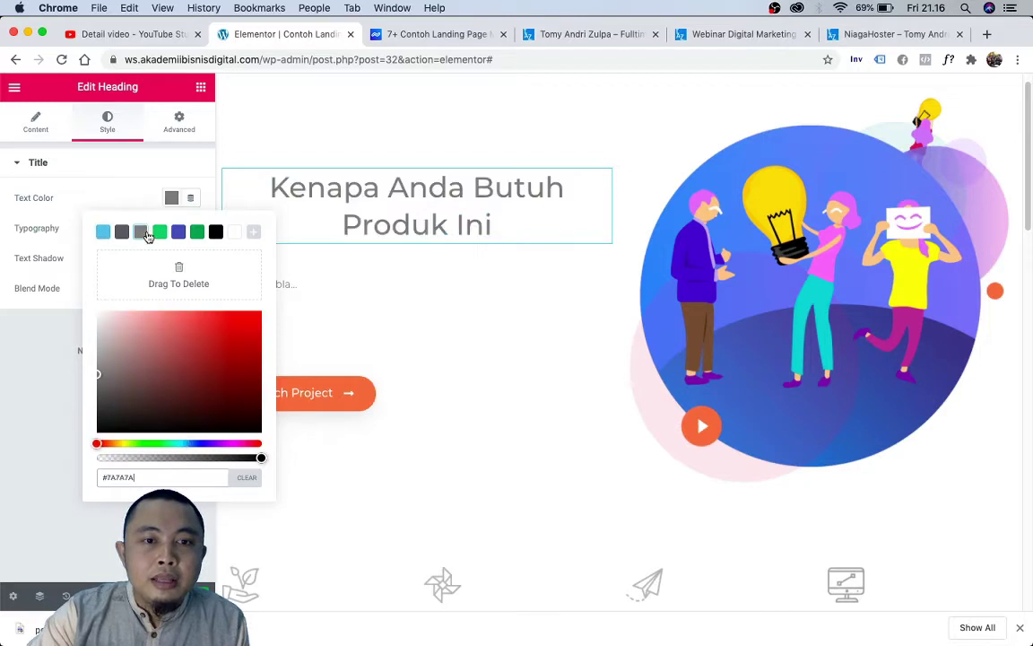
left_click(102, 233)
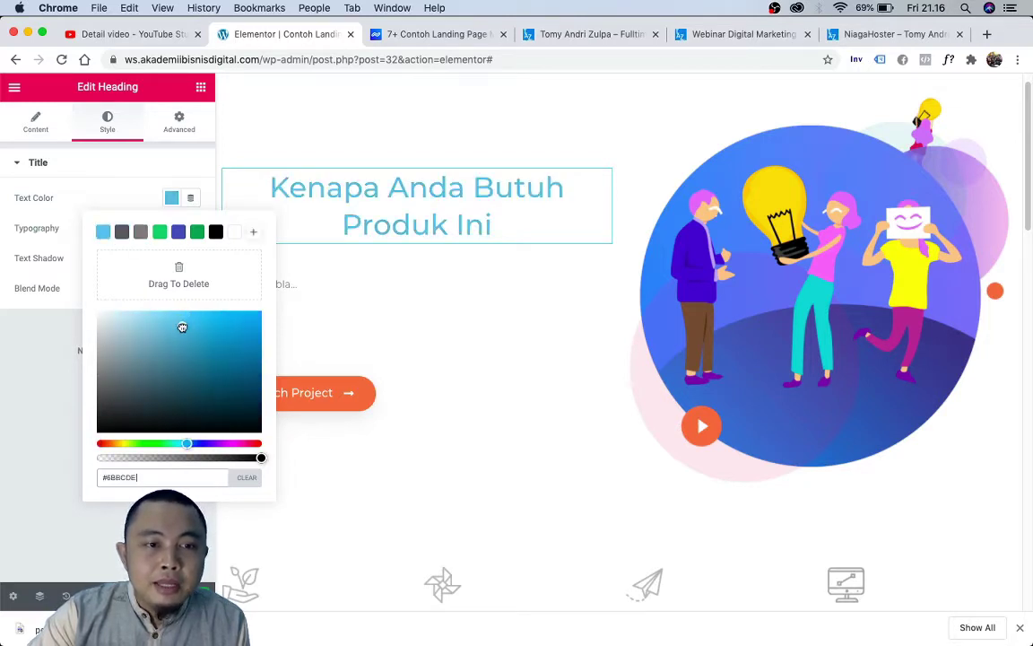
left_click_drag(182, 326, 259, 357)
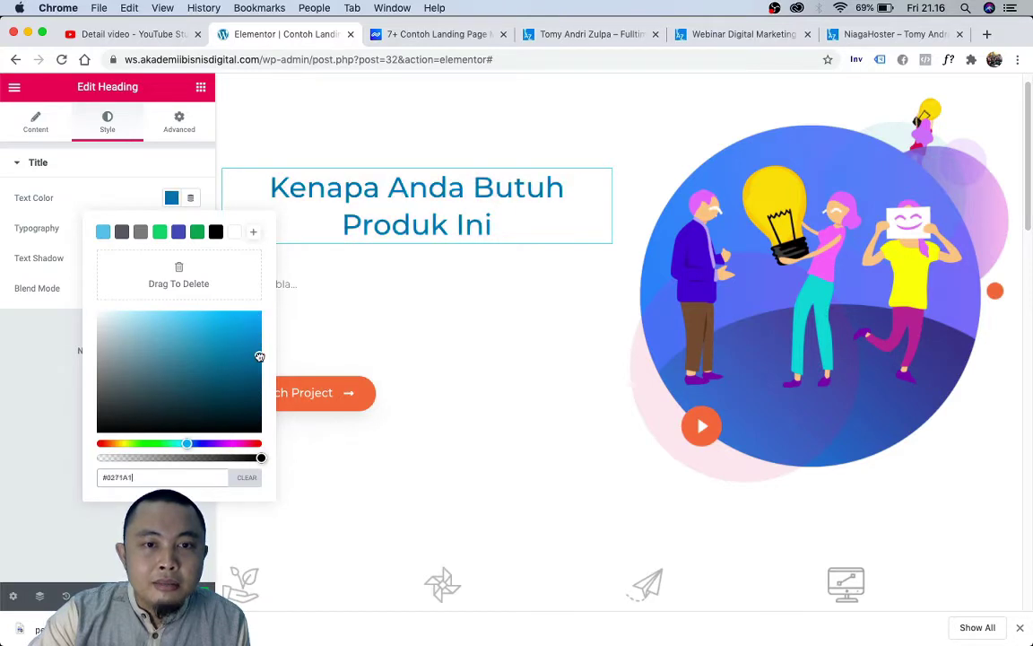
left_click(133, 197)
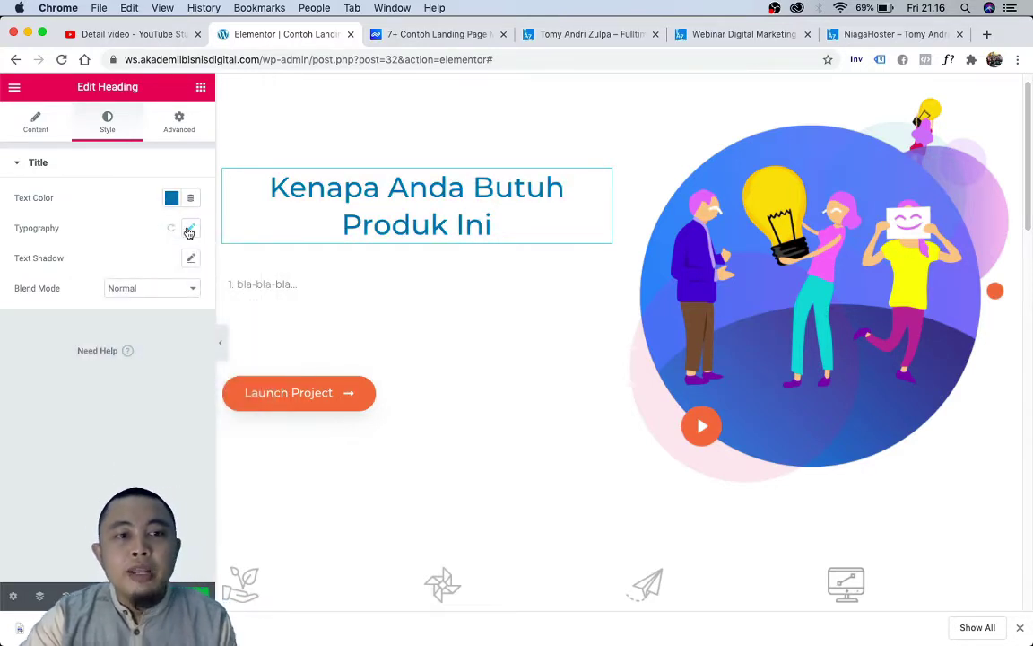
- Set the hero heading's font family to Quicksand
left_click(189, 229)
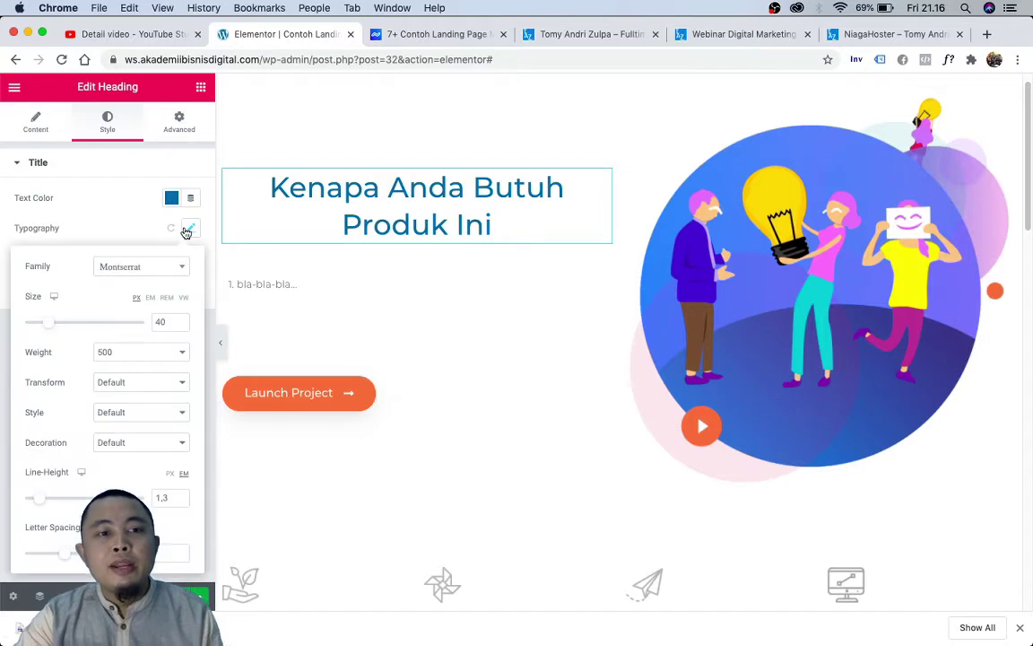
left_click(157, 269)
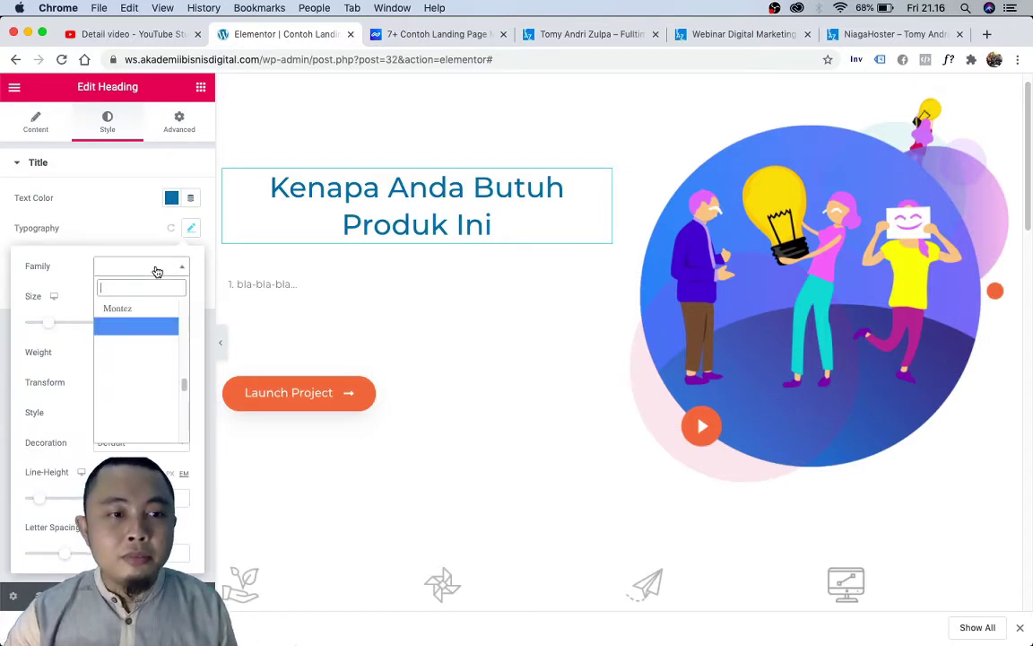
type("qui")
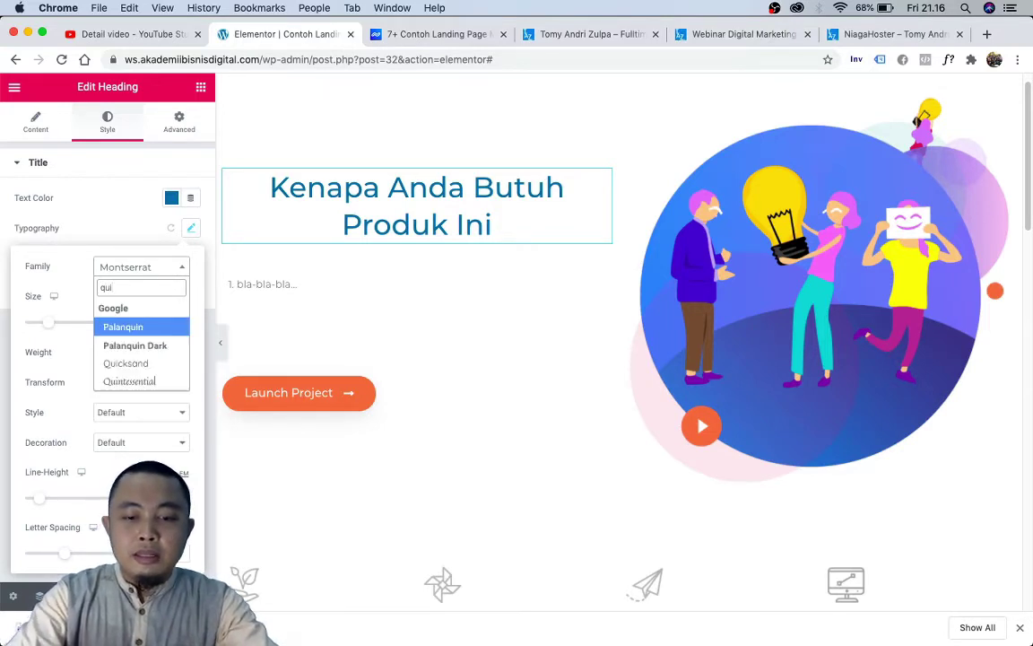
type("c")
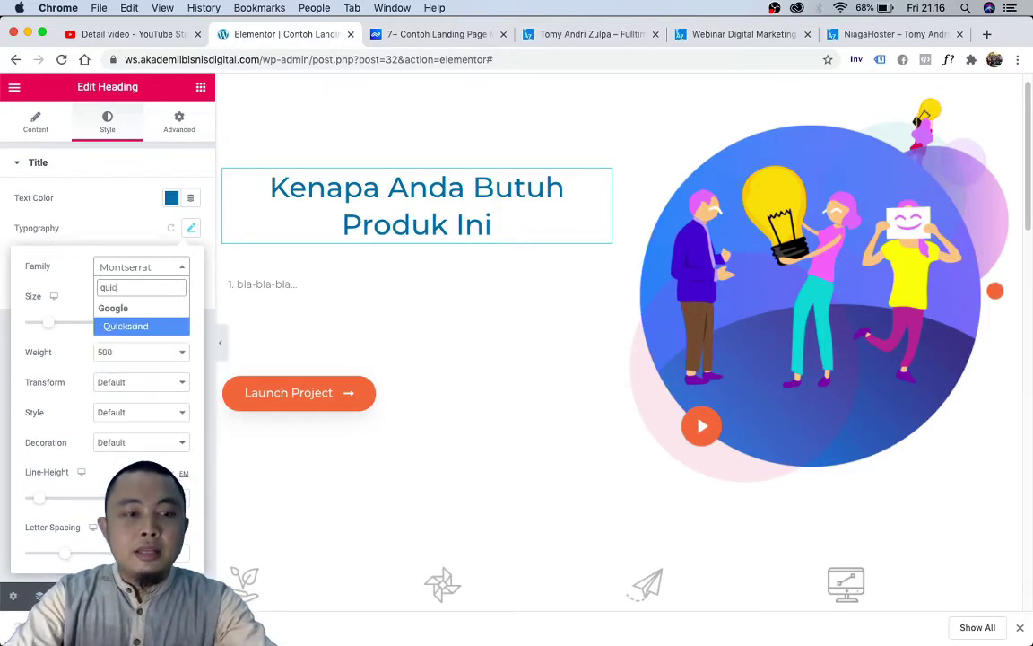
left_click(131, 327)
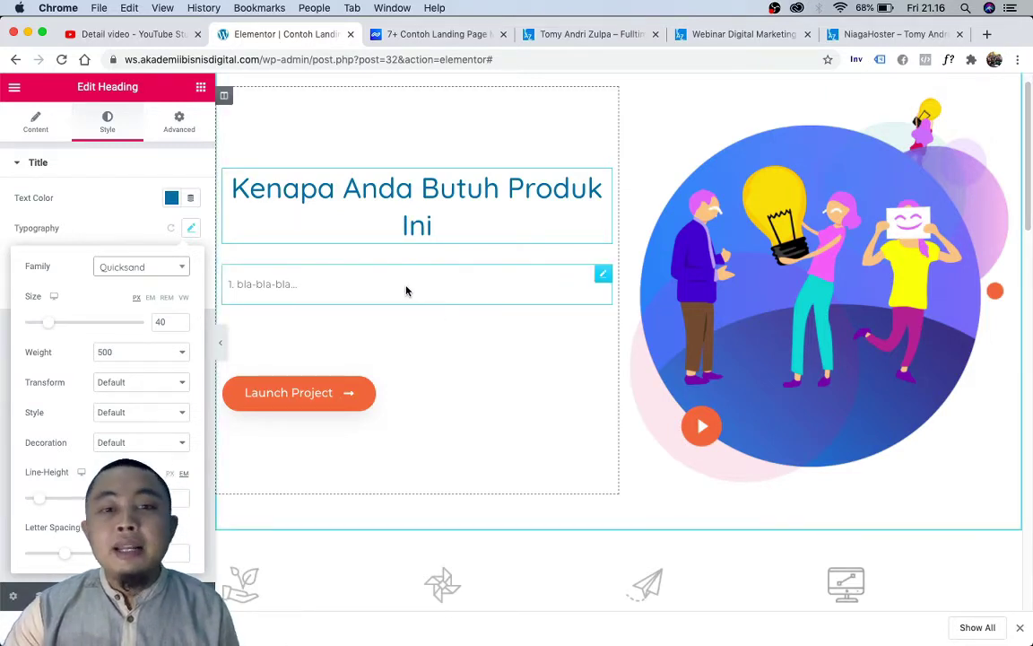
left_click(190, 230)
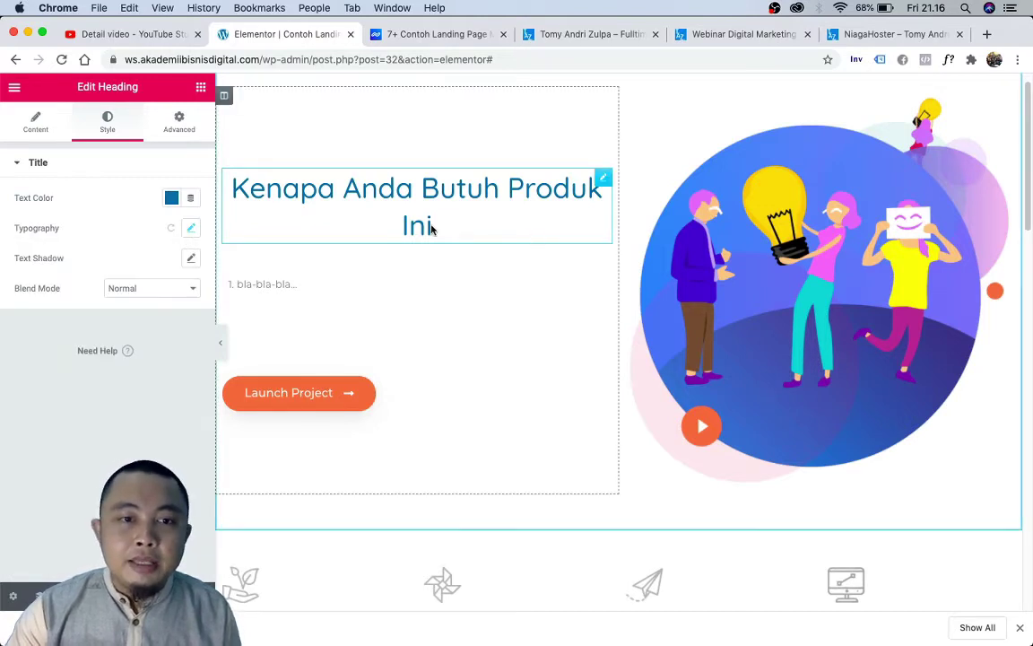
- Add a text shadow to the hero heading with a blur of 7
left_click(192, 260)
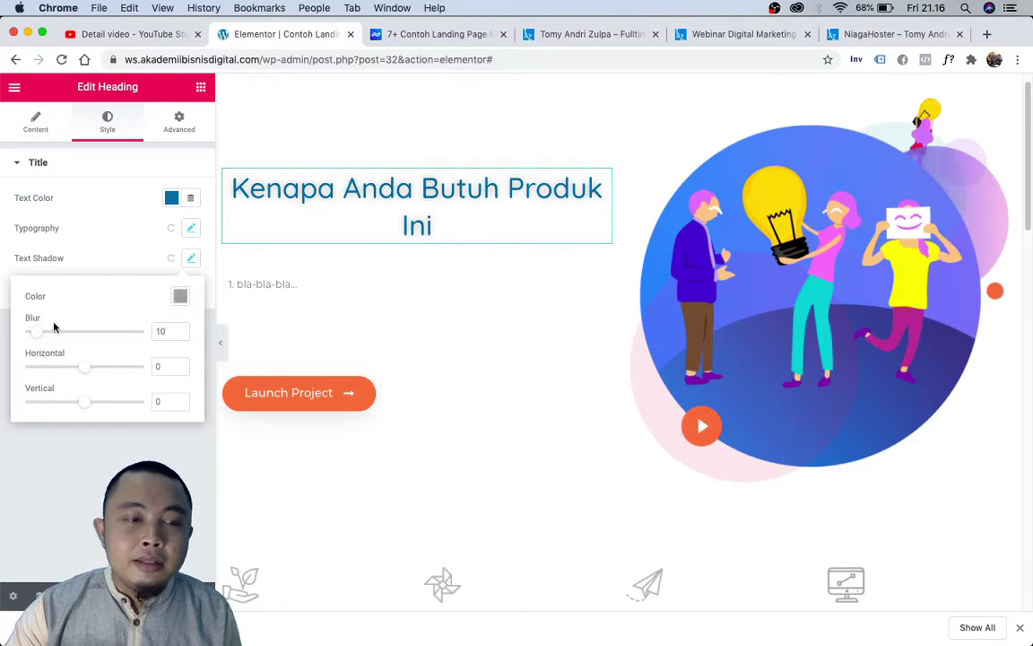
mouse_move(36, 334)
left_mouse_down()
mouse_move(20, 336)
mouse_move(32, 336)
left_mouse_up()
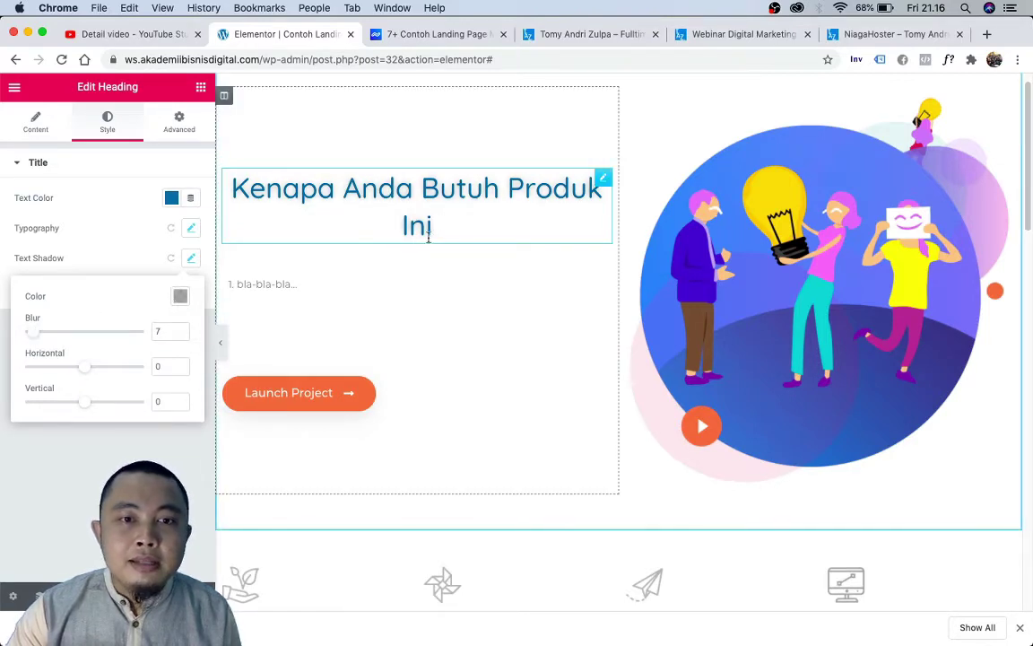
left_click(190, 258)
- Set the hero heading's font size to 50 px
left_click(192, 229)
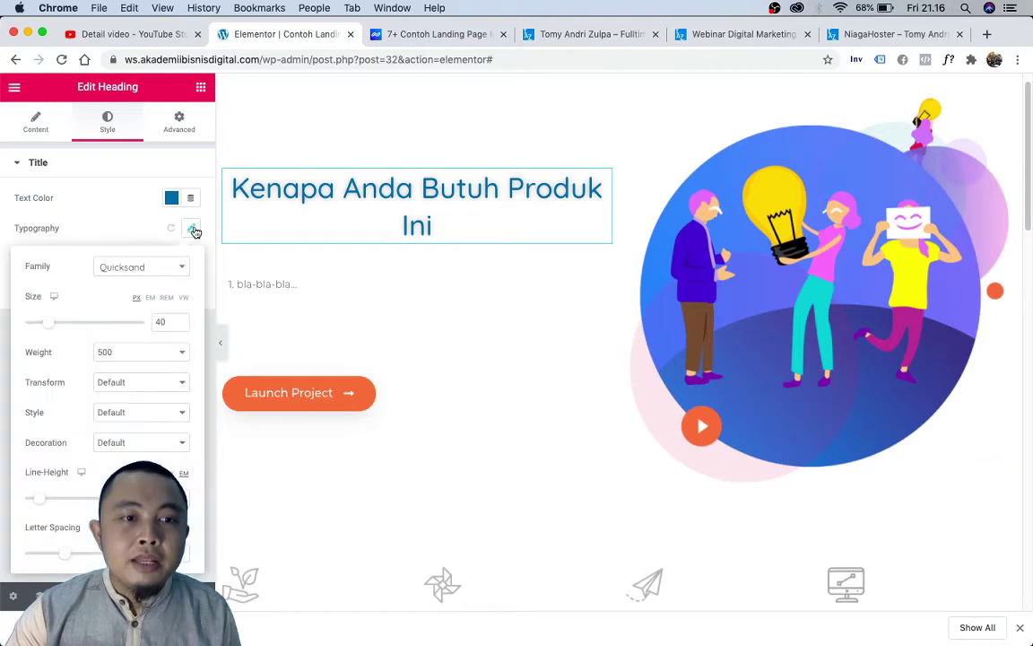
left_click(180, 320)
left_click(181, 319)
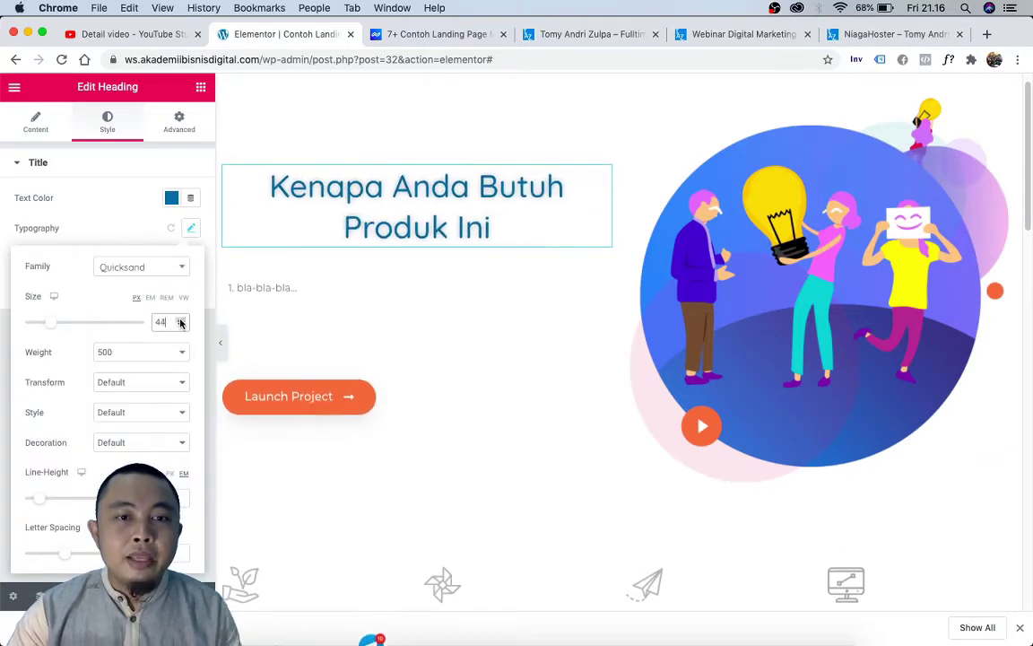
left_click(180, 319)
left_click(181, 319)
left_click(181, 320)
left_click(180, 320)
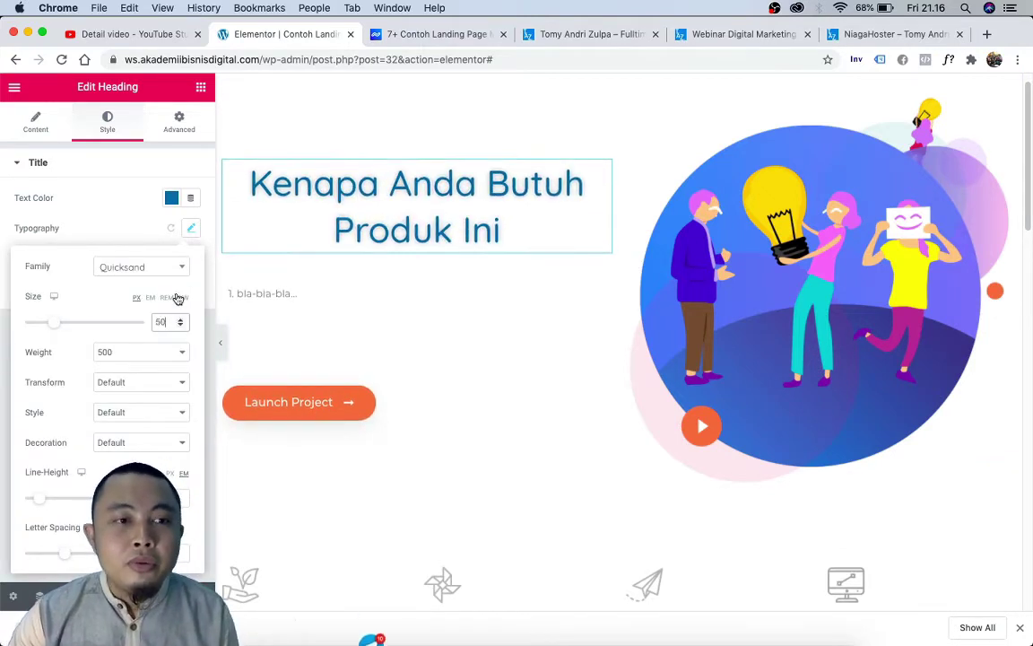
left_click(149, 201)
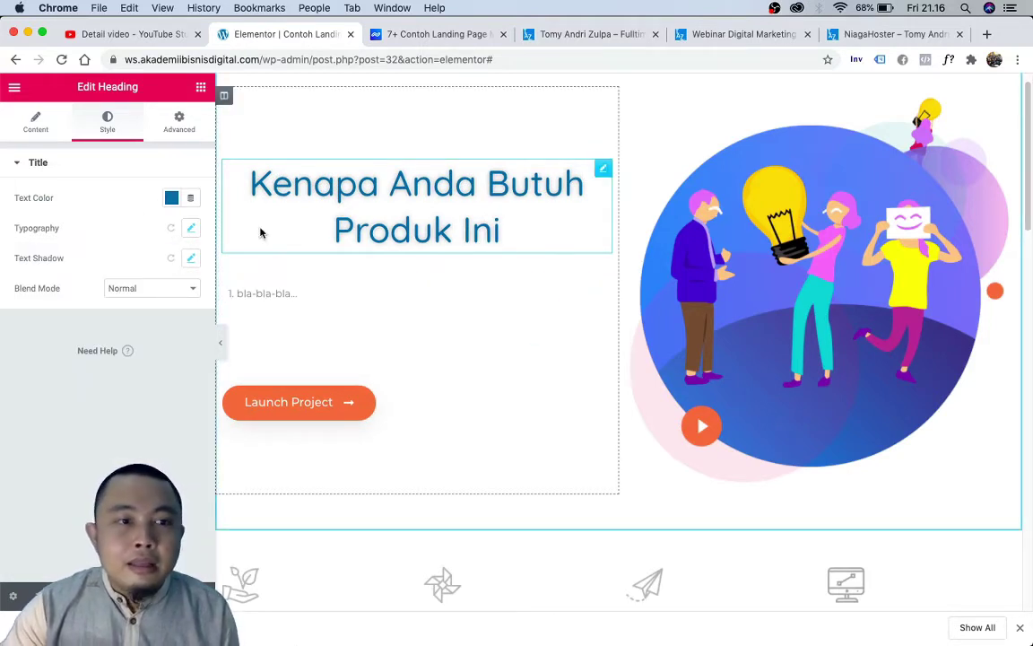
- Give the hero heading a classic background in bright green, trying the gray and indigo swatches first
left_click(178, 125)
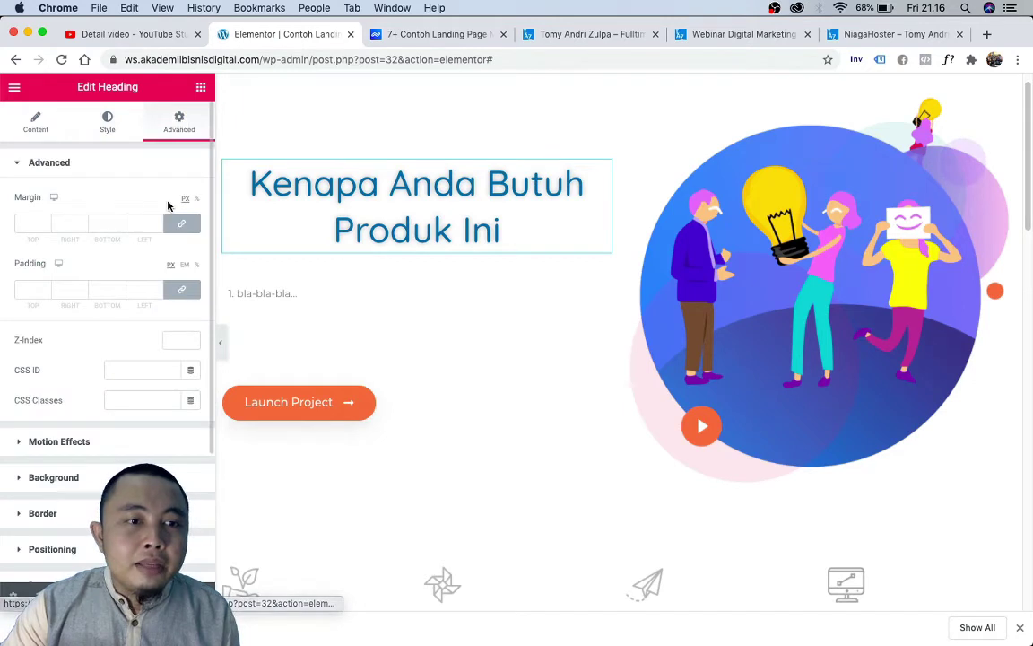
scroll(186, 257, "down", 3)
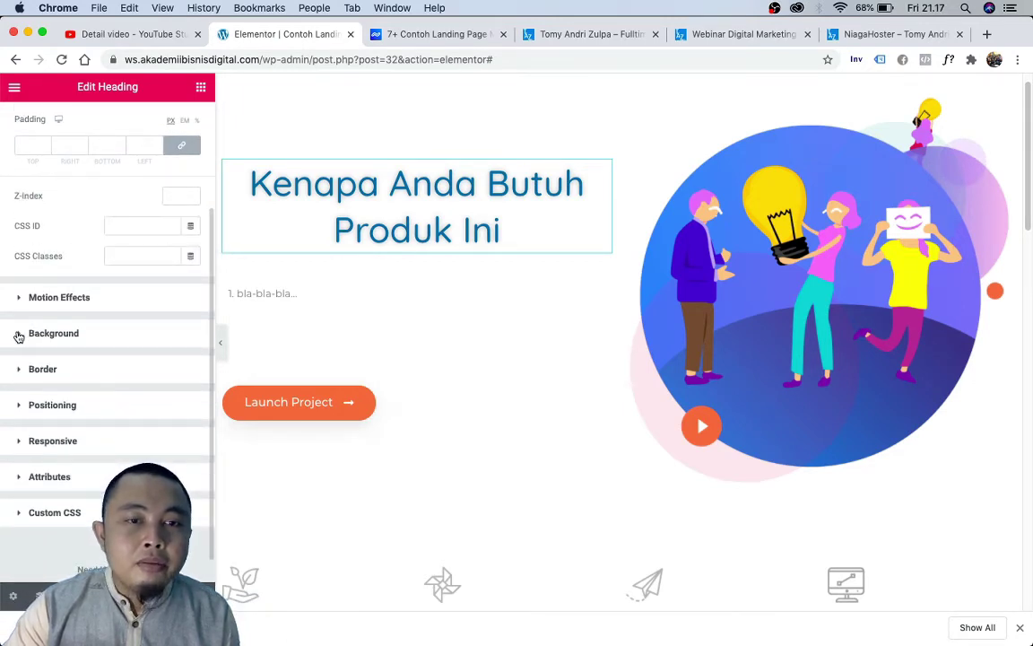
left_click(20, 333)
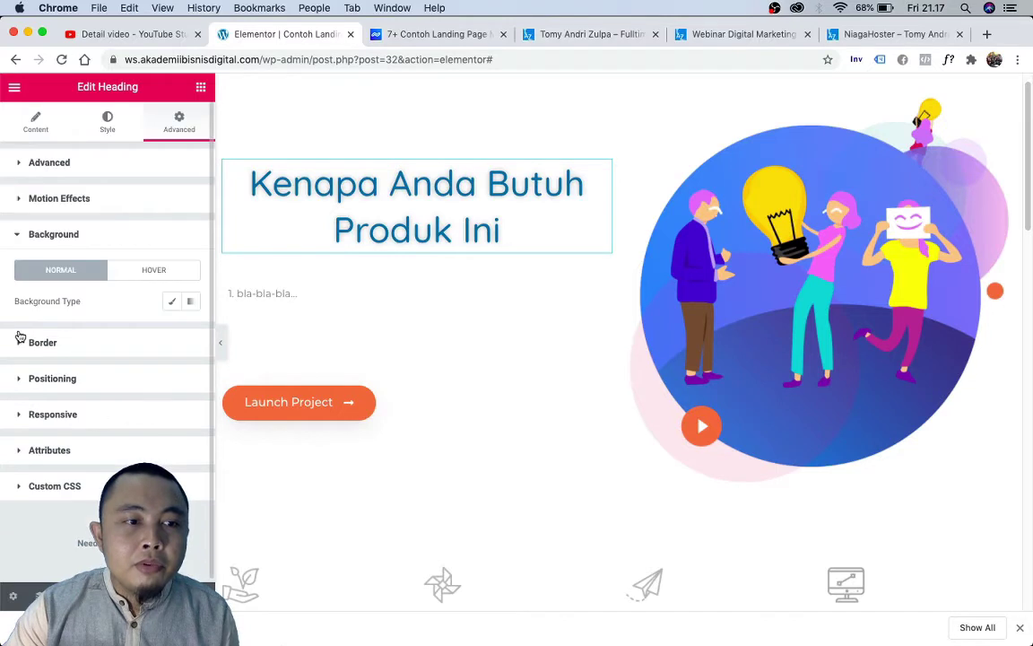
left_click(171, 302)
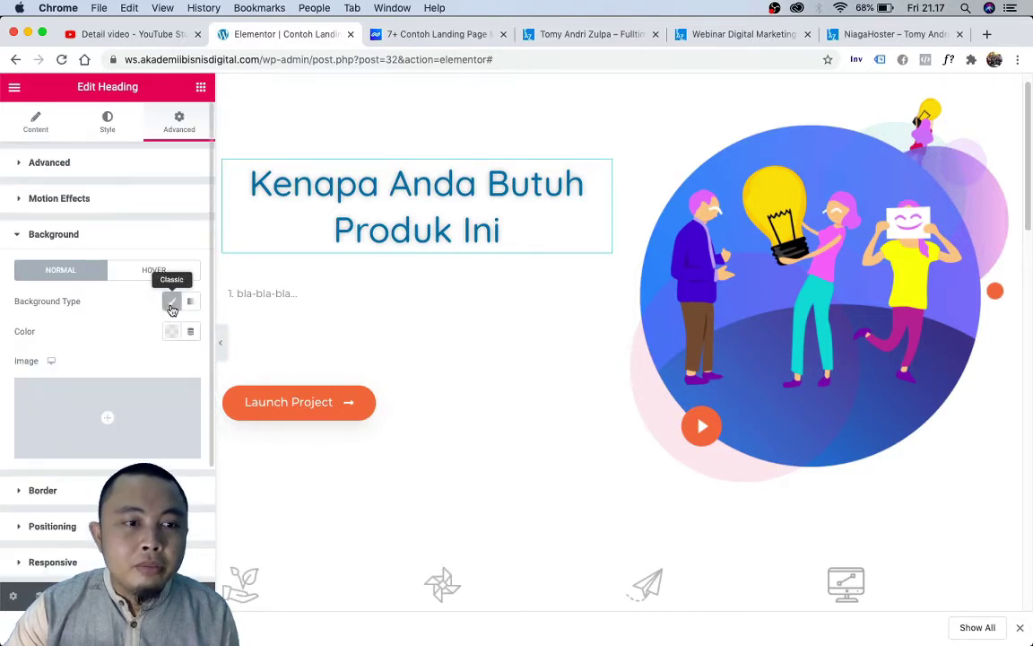
left_click(171, 332)
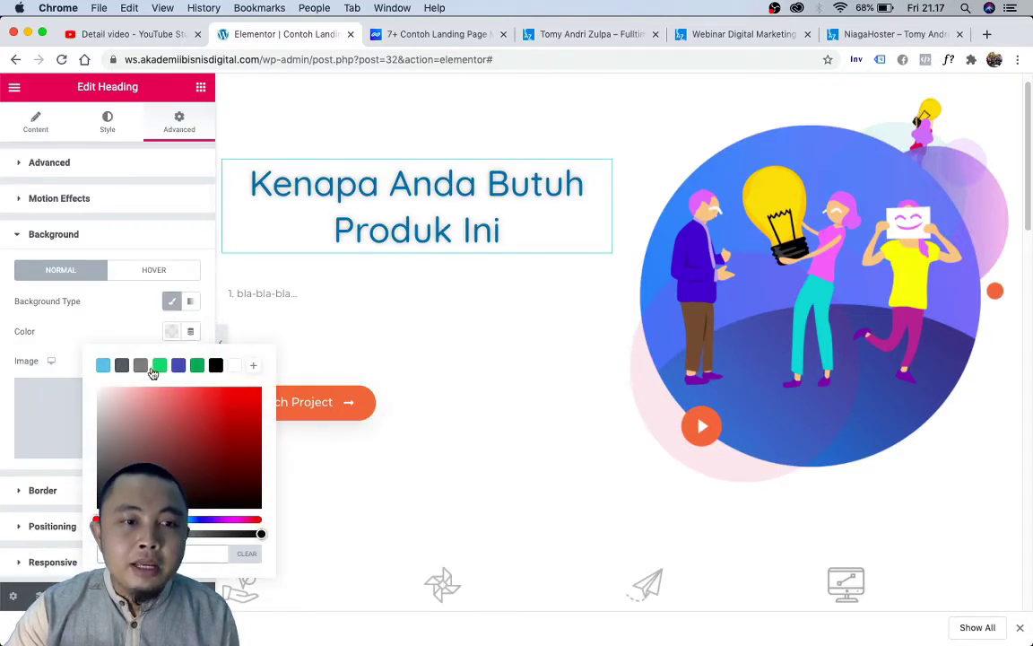
left_click(141, 366)
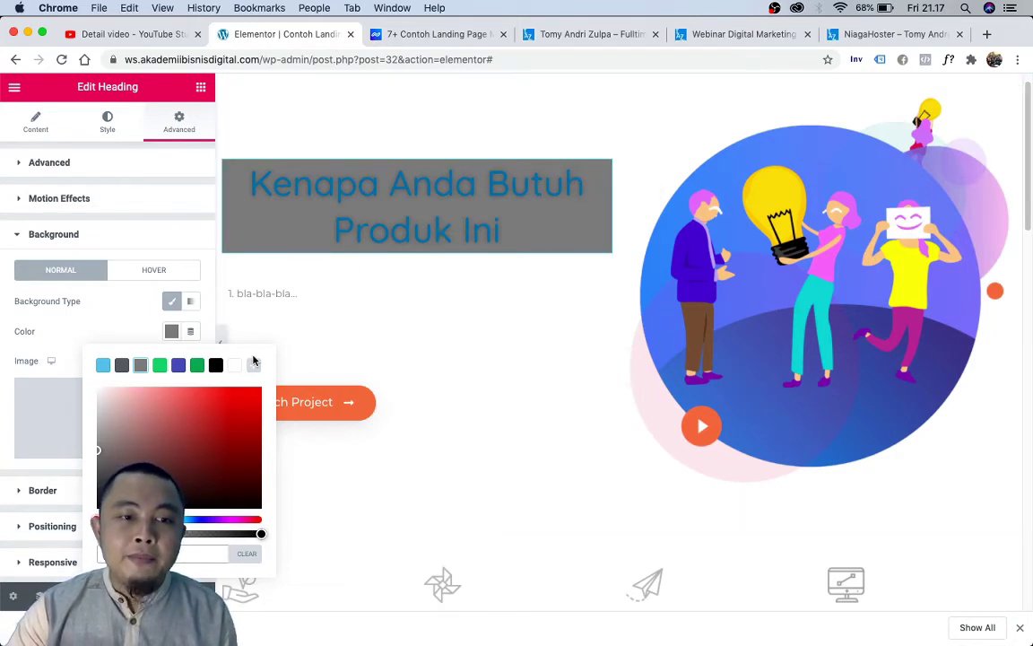
left_click(177, 365)
left_click(159, 366)
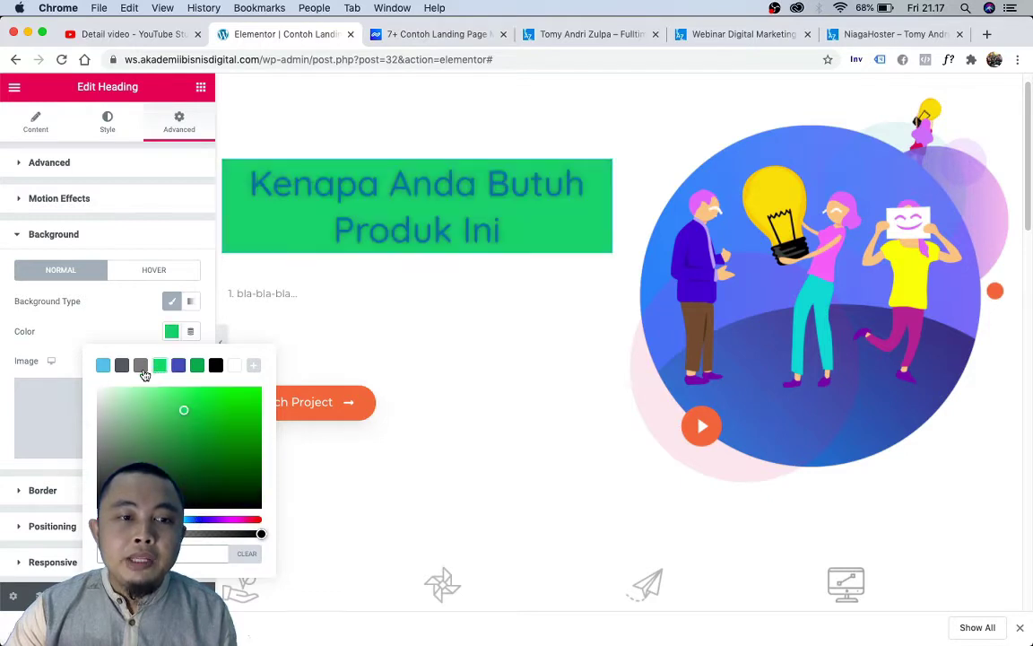
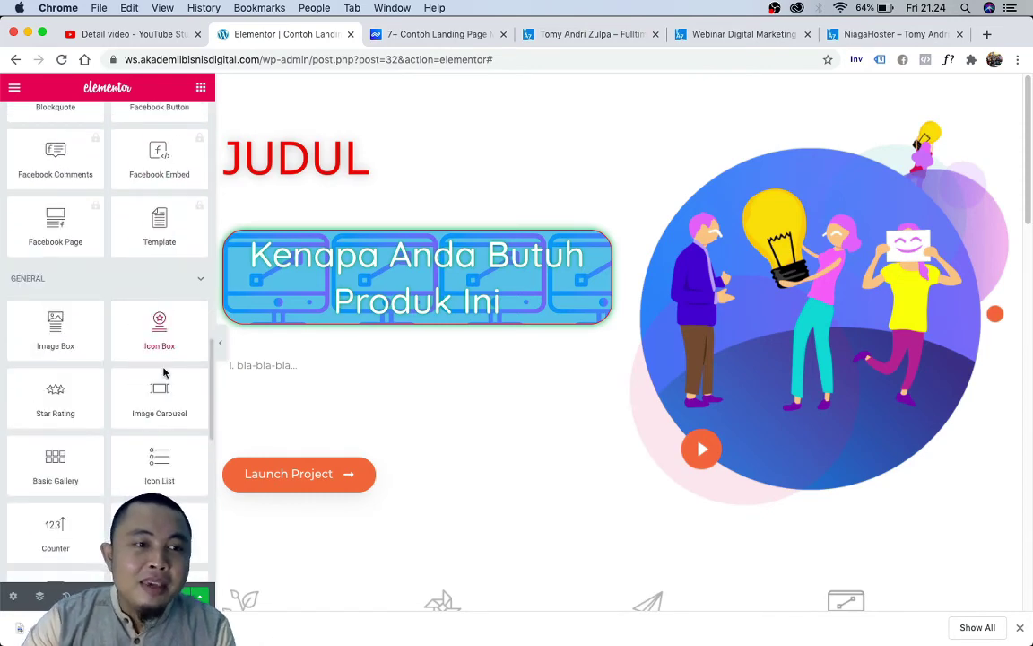
- Add an Image Box below the hero heading and set its image to img2-1.png from the media library
scroll(88, 357, "down", 3)
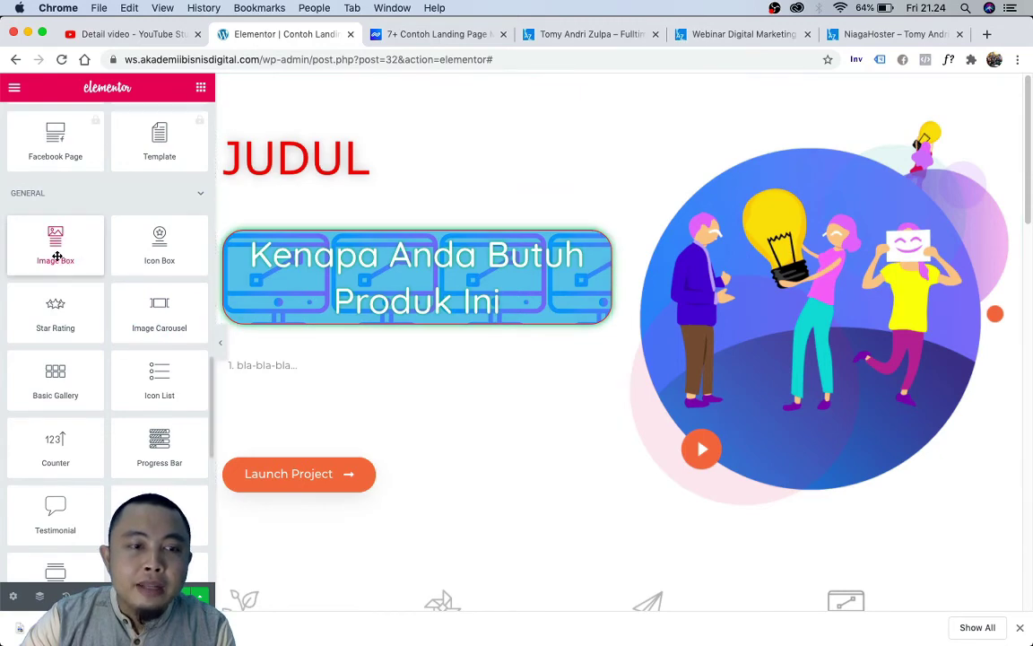
left_click_drag(56, 256, 343, 350)
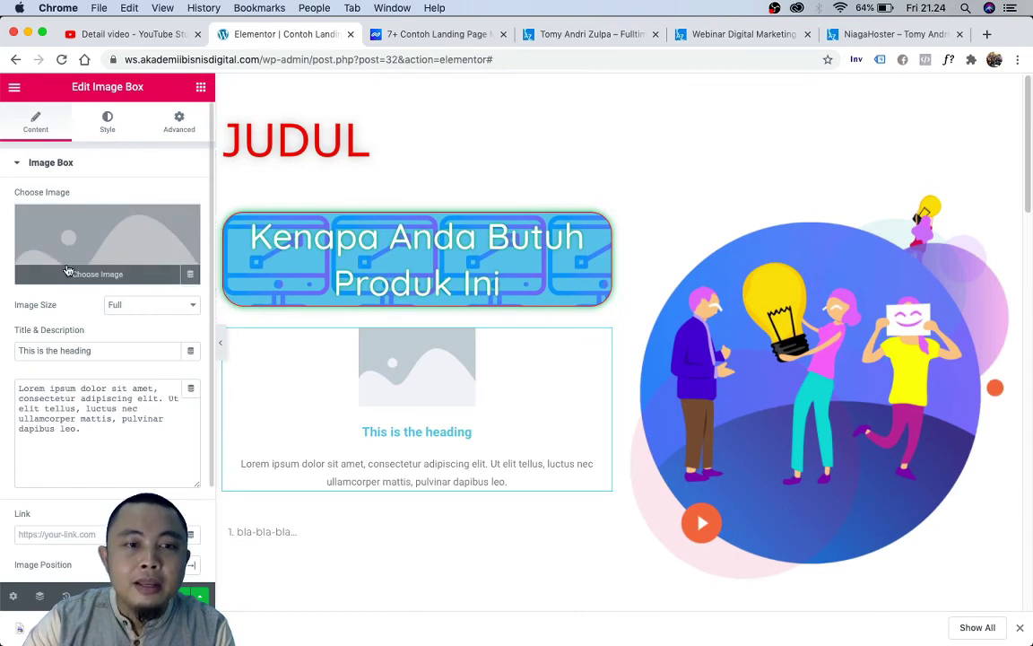
left_click(67, 271)
left_click(170, 260)
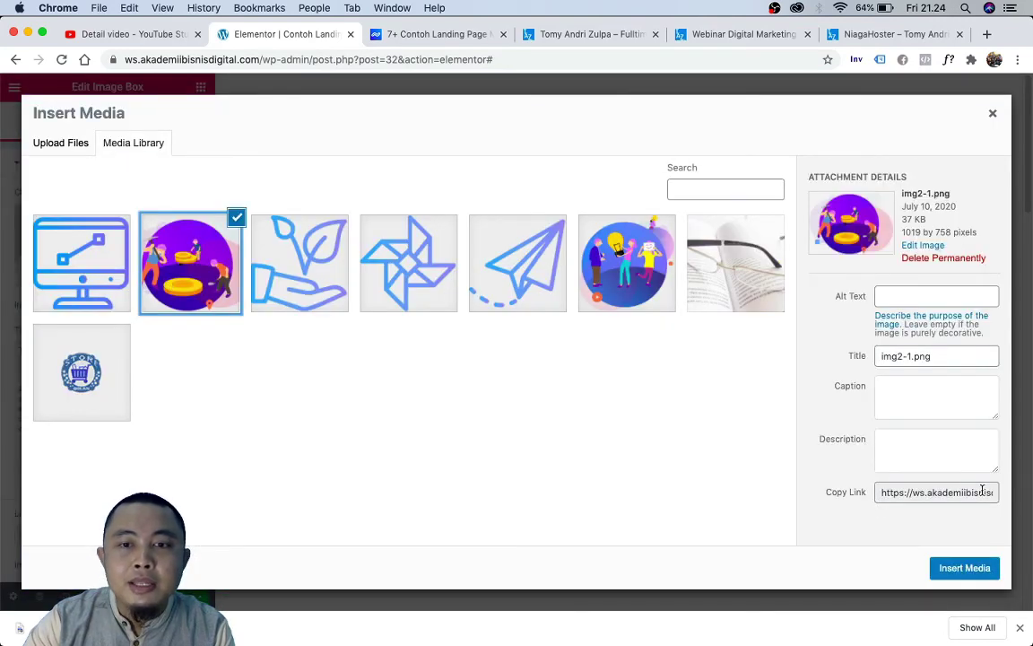
left_click(976, 569)
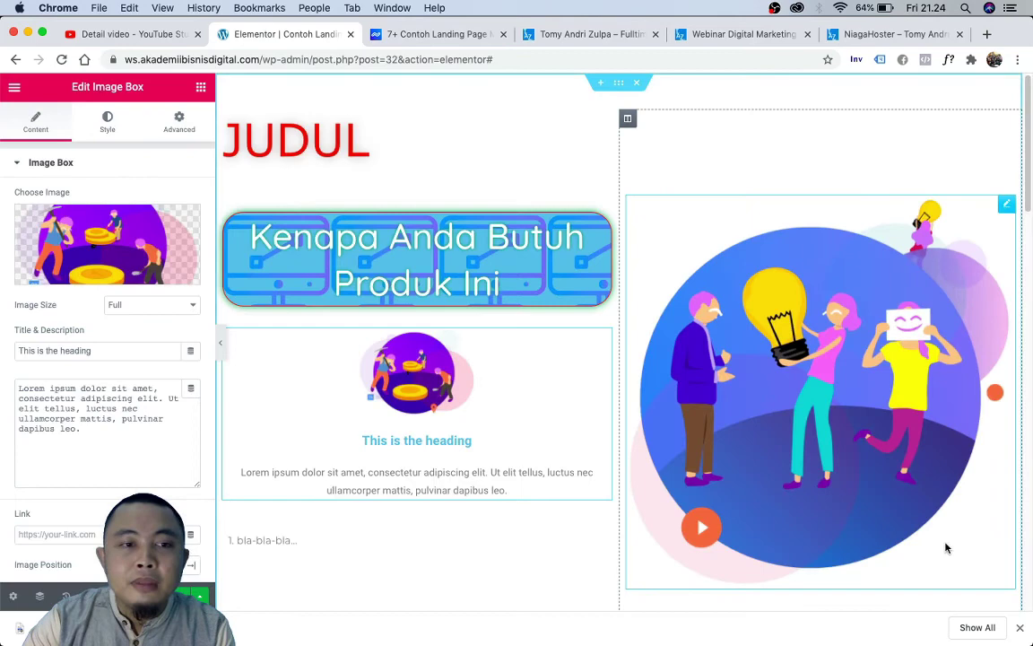
- Check the file upload option for the image box's picture and keep img2-1.png from the media library
left_click(102, 276)
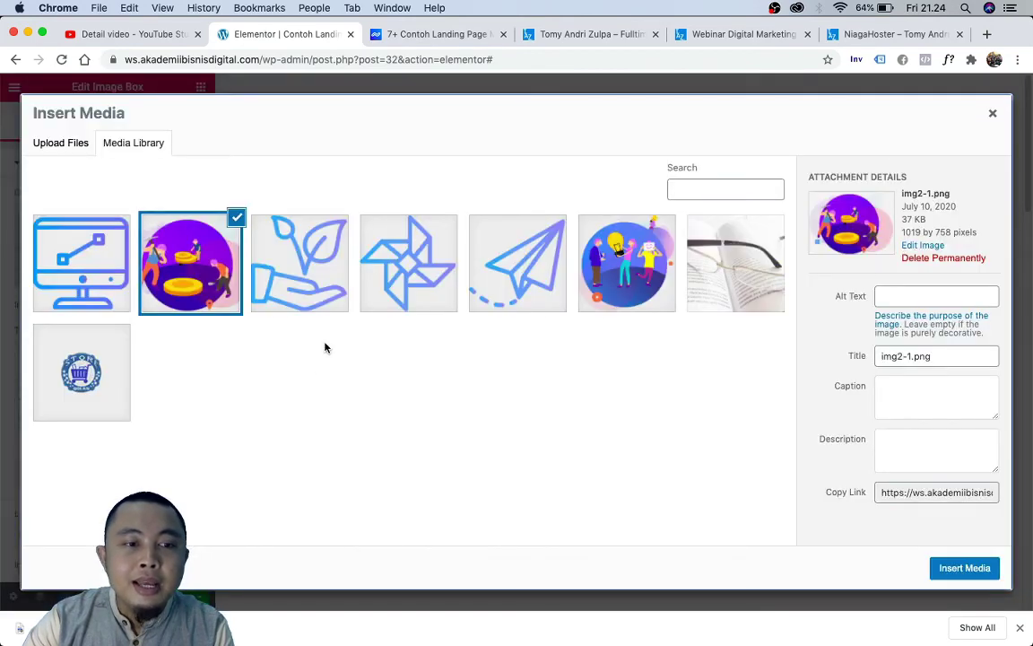
left_click(69, 143)
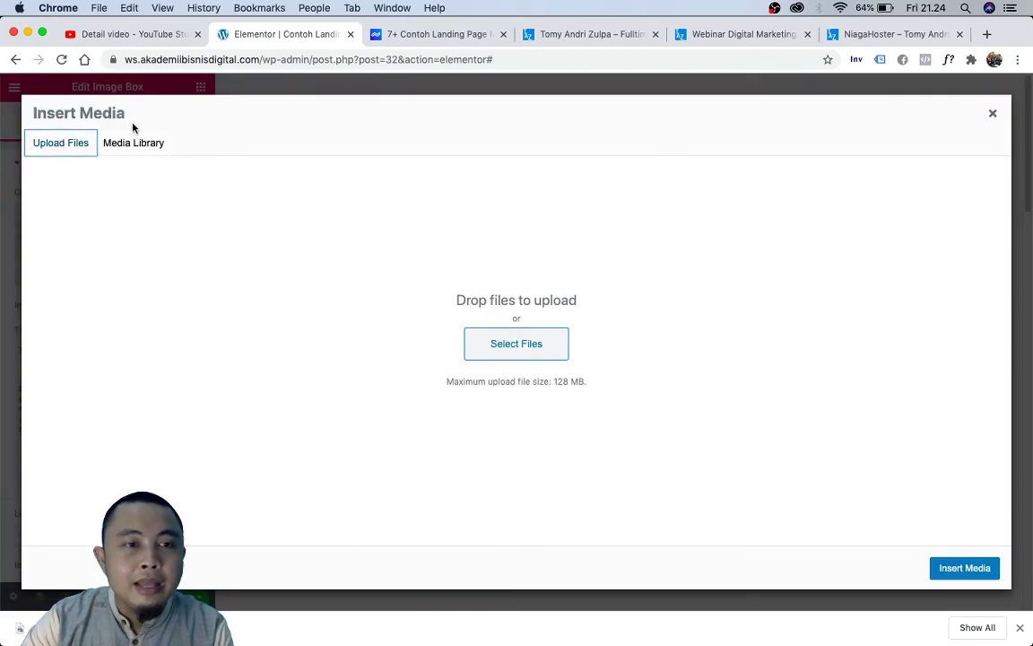
left_click(132, 142)
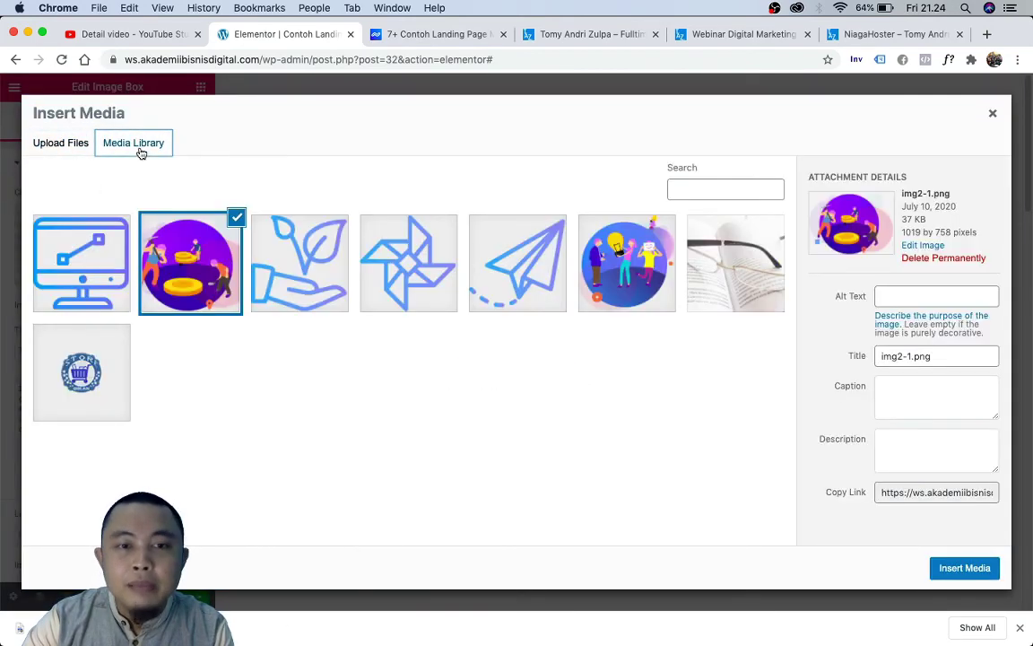
left_click(971, 568)
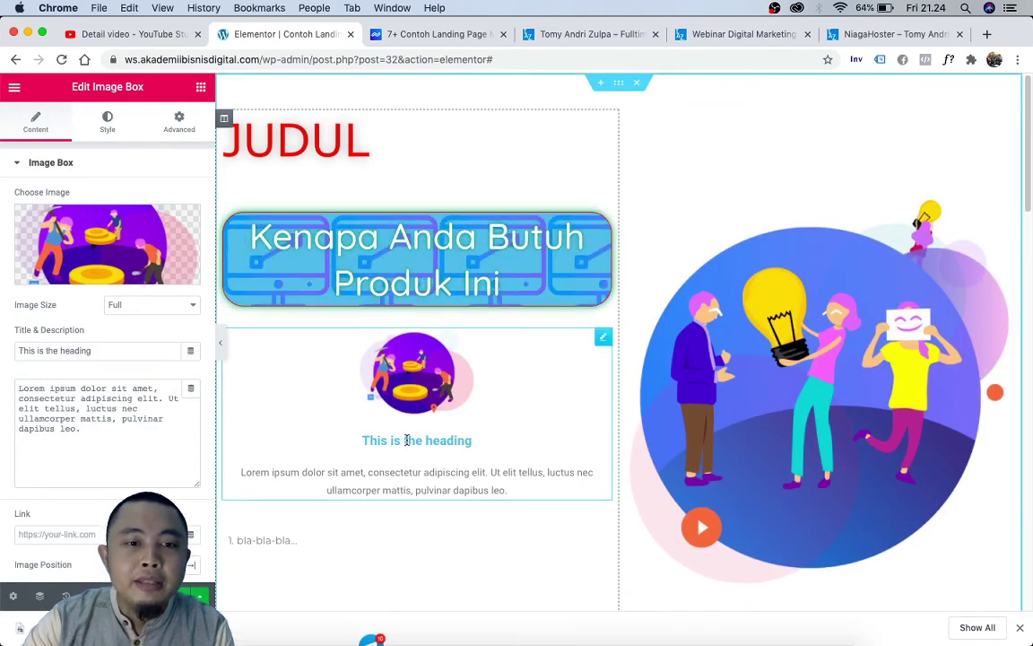
- Replace the image box's title with "Judul"
double_click(75, 351)
triple_click(44, 346)
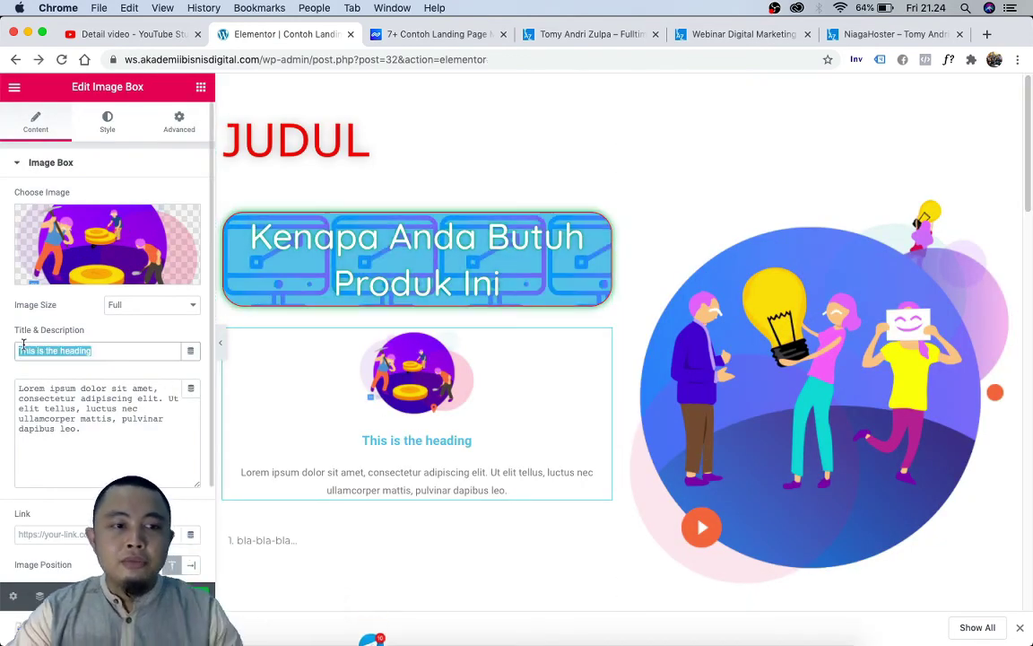
type("Judul")
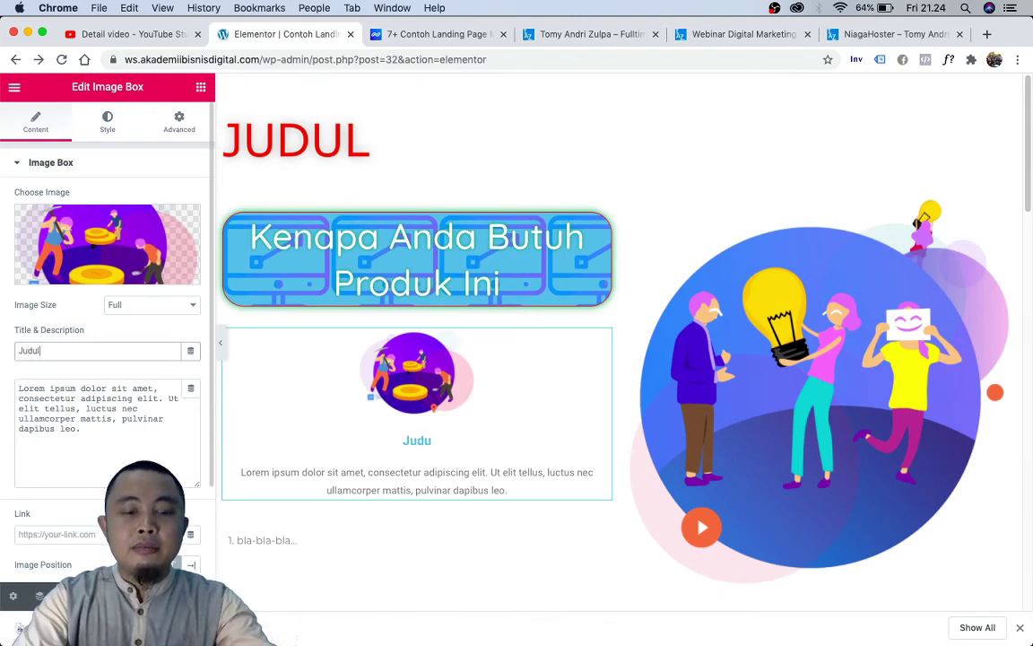
- Complete the image box's title as "Judul Gambar" and replace its description with "Keterangan"
type(" Gambar")
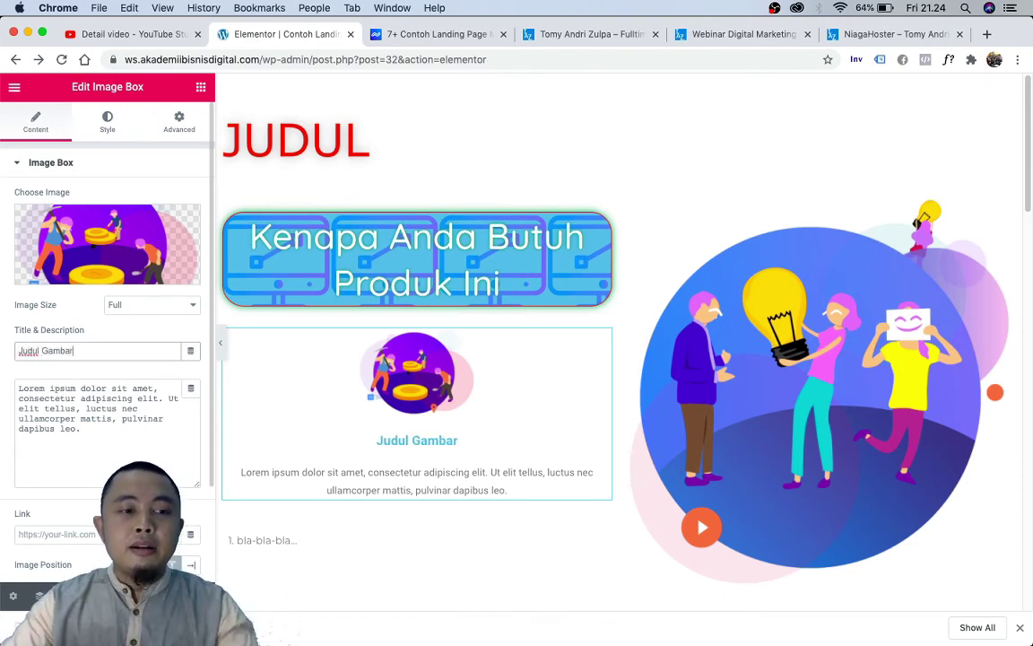
triple_click(94, 438)
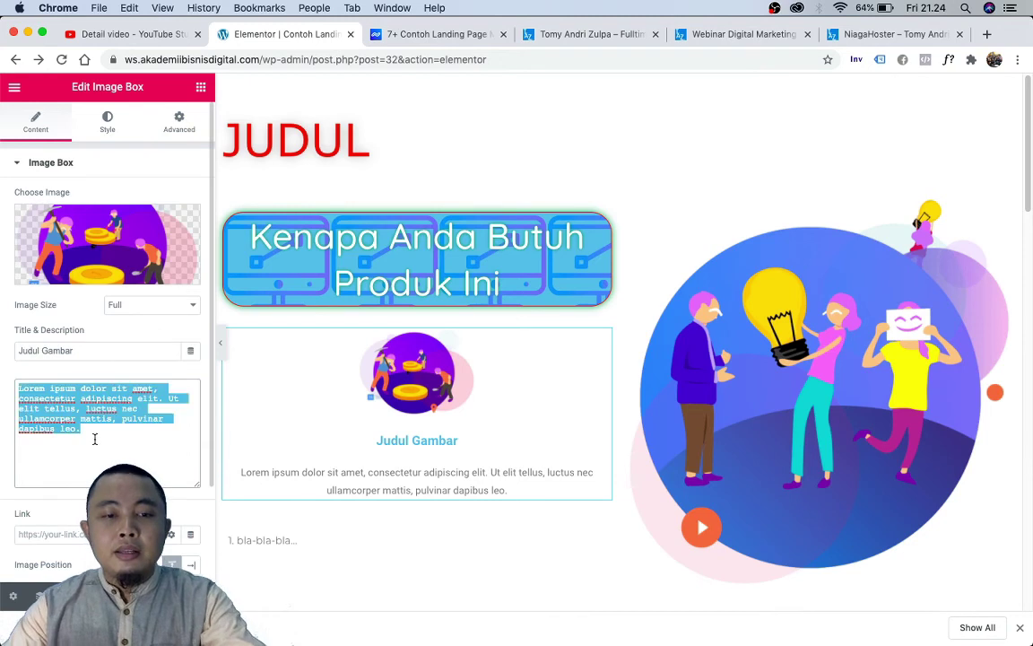
type("Keterangan")
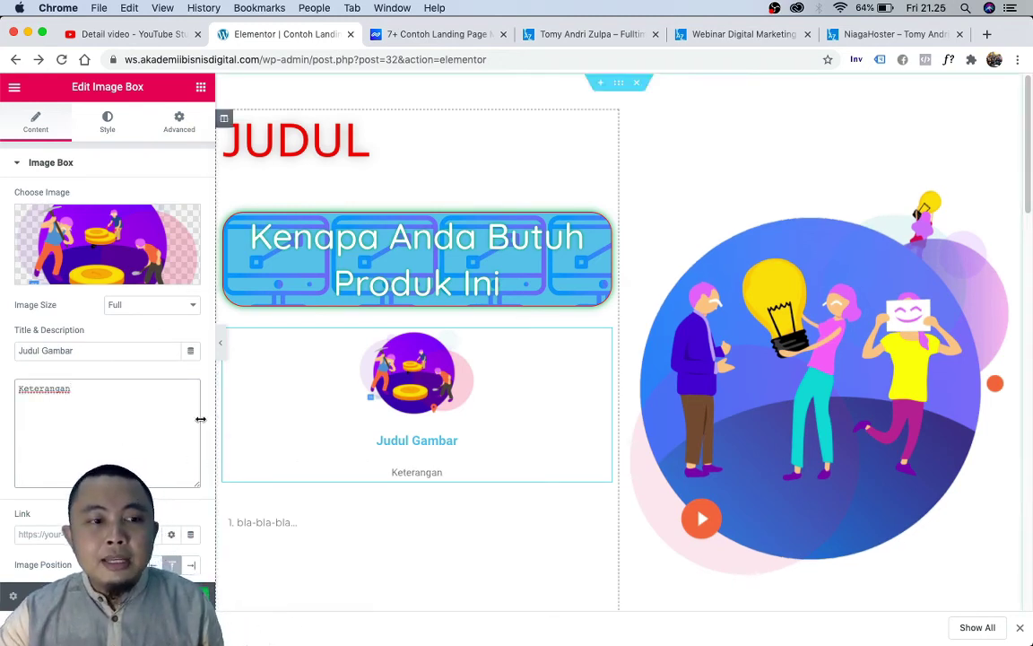
- Check the image box's link field and the remaining content options below the description
scroll(77, 490, "down", 3)
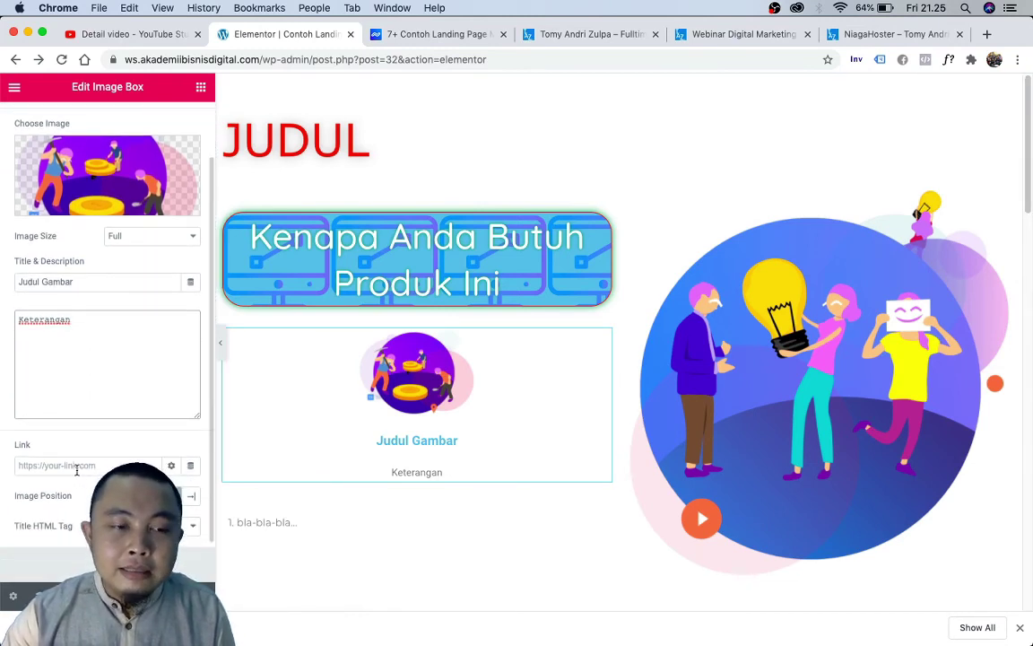
left_click(91, 464)
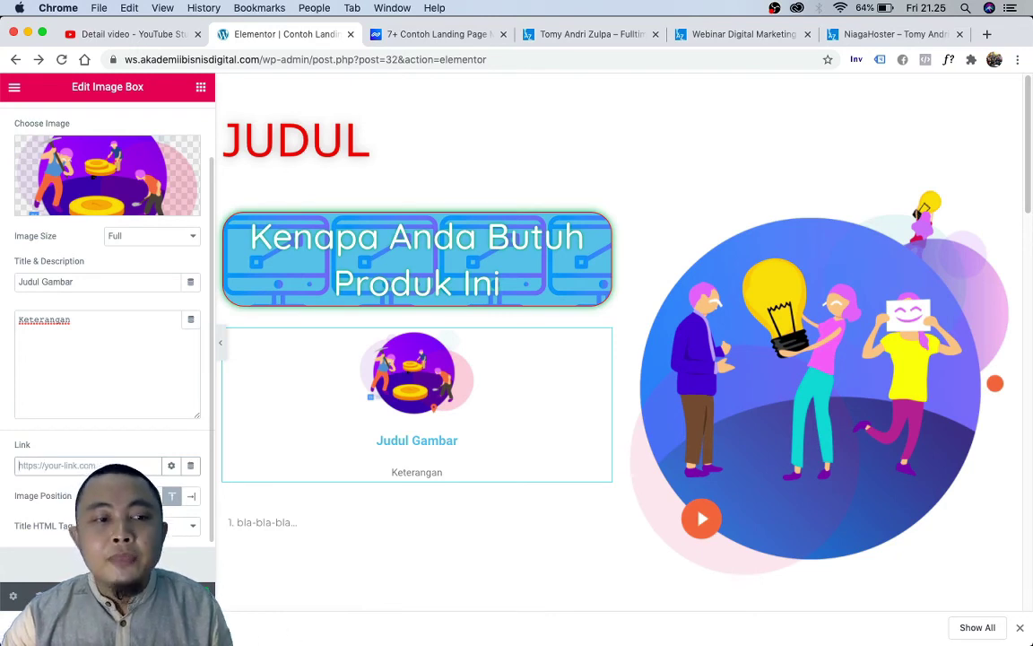
scroll(72, 475, "up", 1)
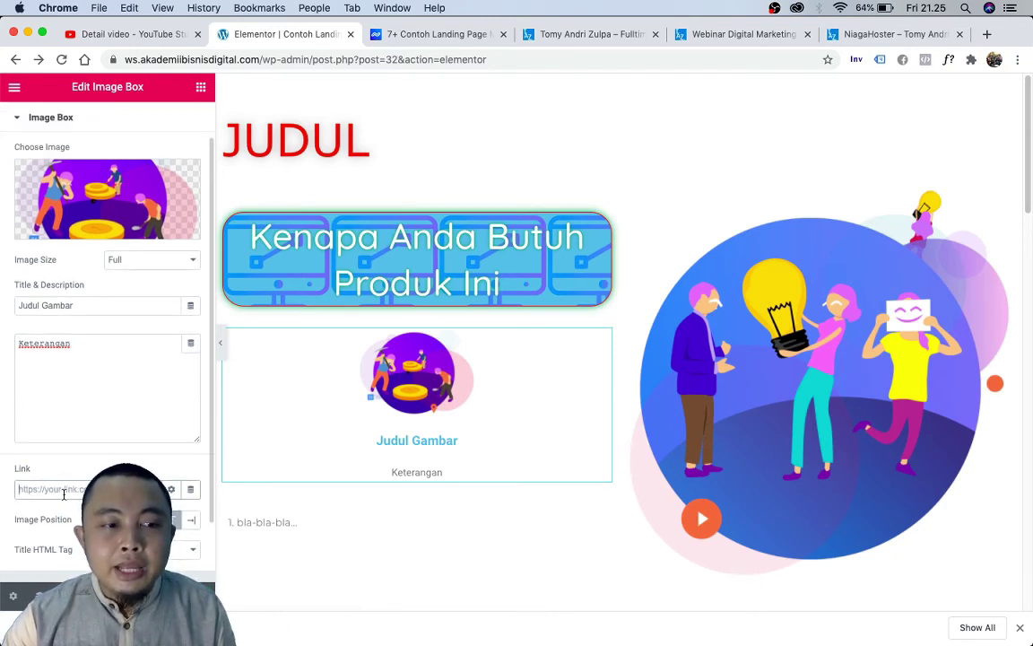
scroll(65, 492, "down", 1)
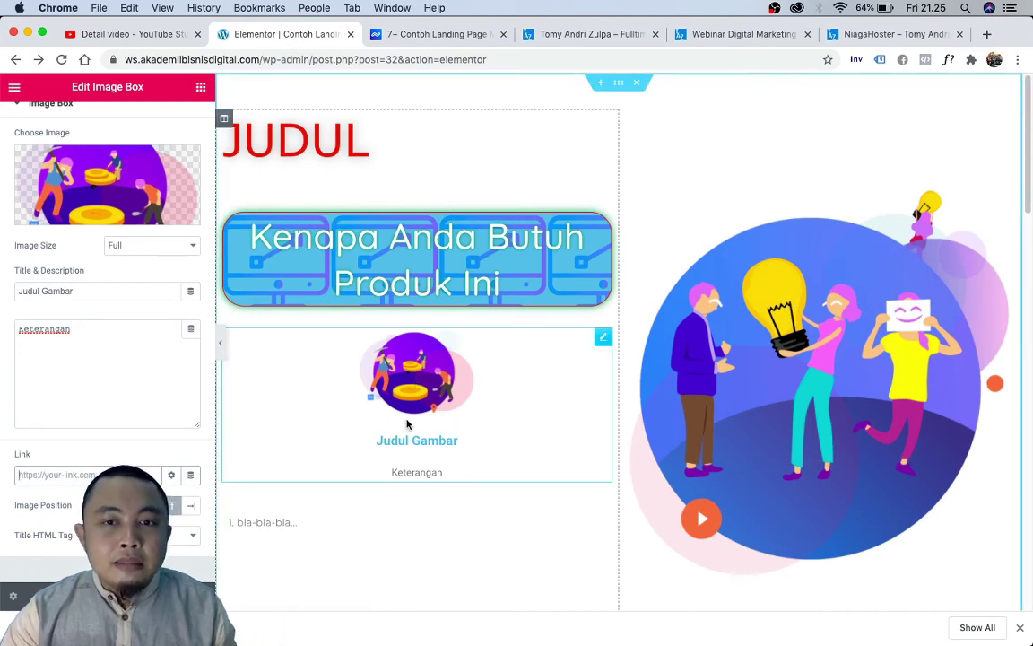
scroll(406, 423, "down", 5)
scroll(403, 417, "up", 5)
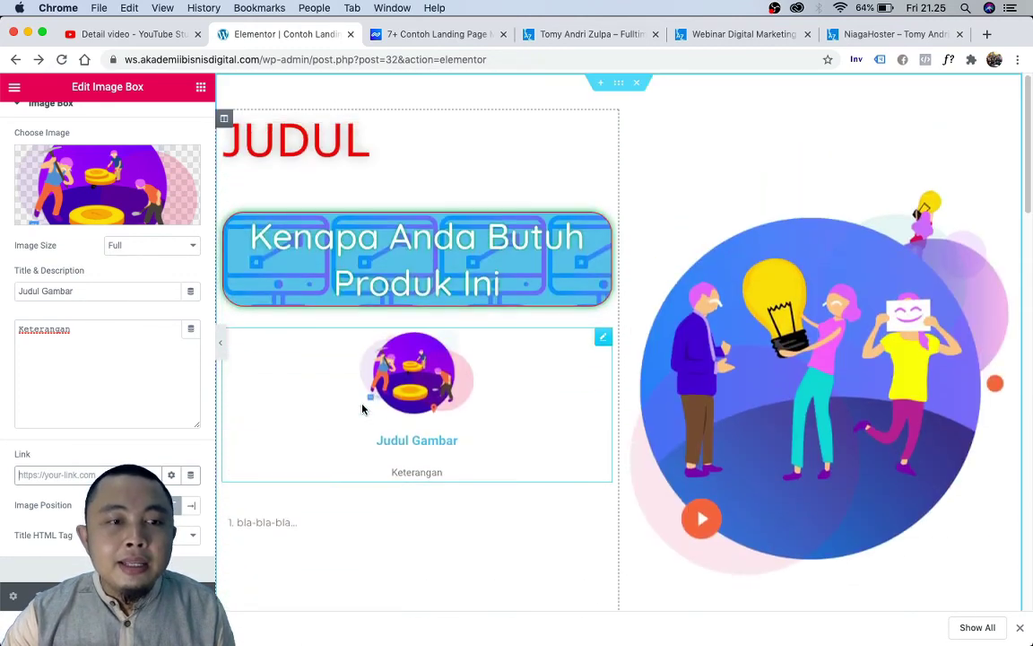
- Set the image box picture's spacing to 20, its width to 37% and its hover animation to Shrink
scroll(86, 317, "up", 2)
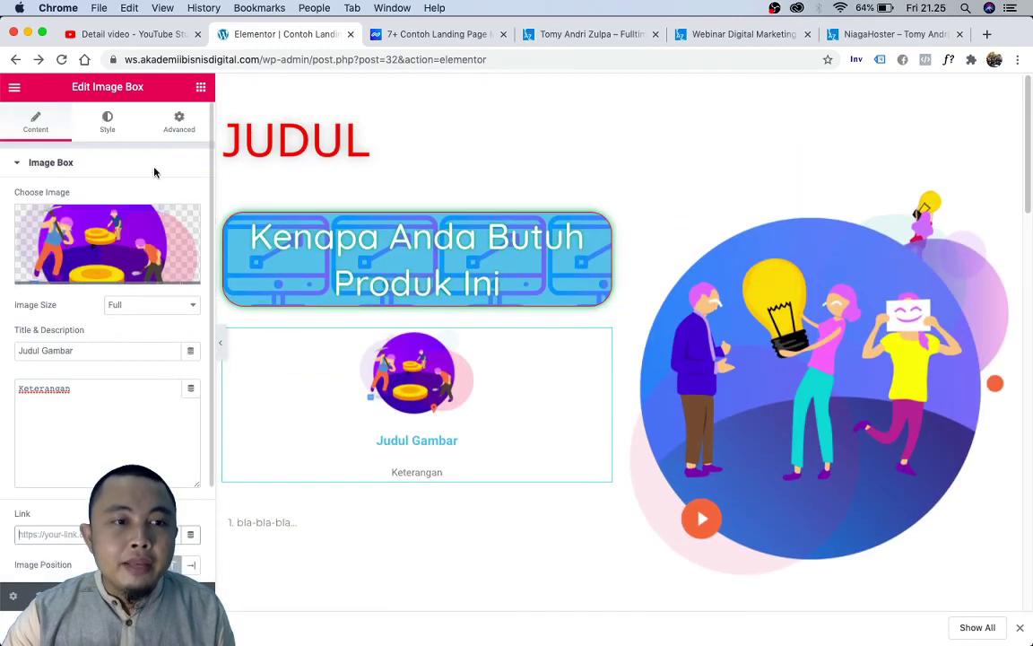
left_click(106, 124)
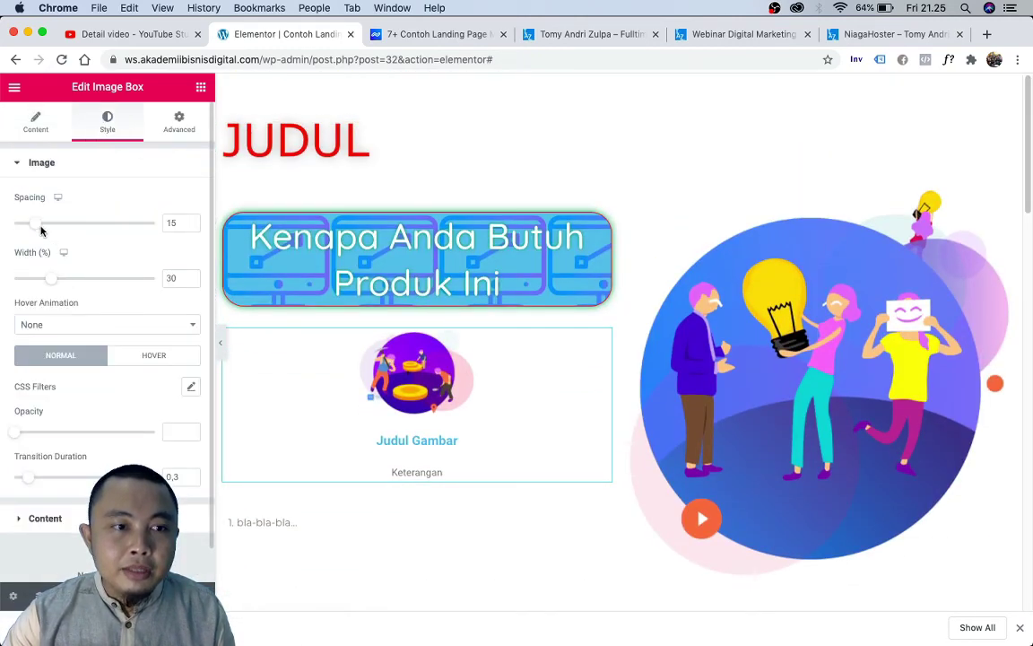
mouse_move(39, 229)
left_mouse_down()
mouse_move(65, 229)
mouse_move(44, 229)
left_mouse_up()
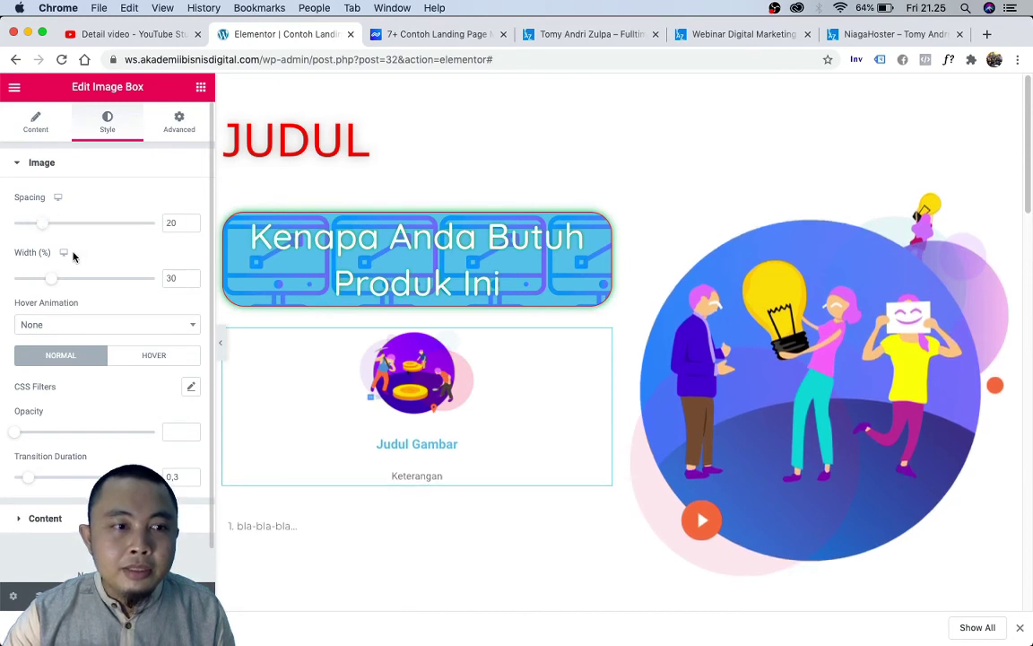
mouse_move(61, 284)
left_mouse_down()
mouse_move(83, 274)
mouse_move(51, 279)
mouse_move(108, 280)
mouse_move(65, 279)
left_mouse_up()
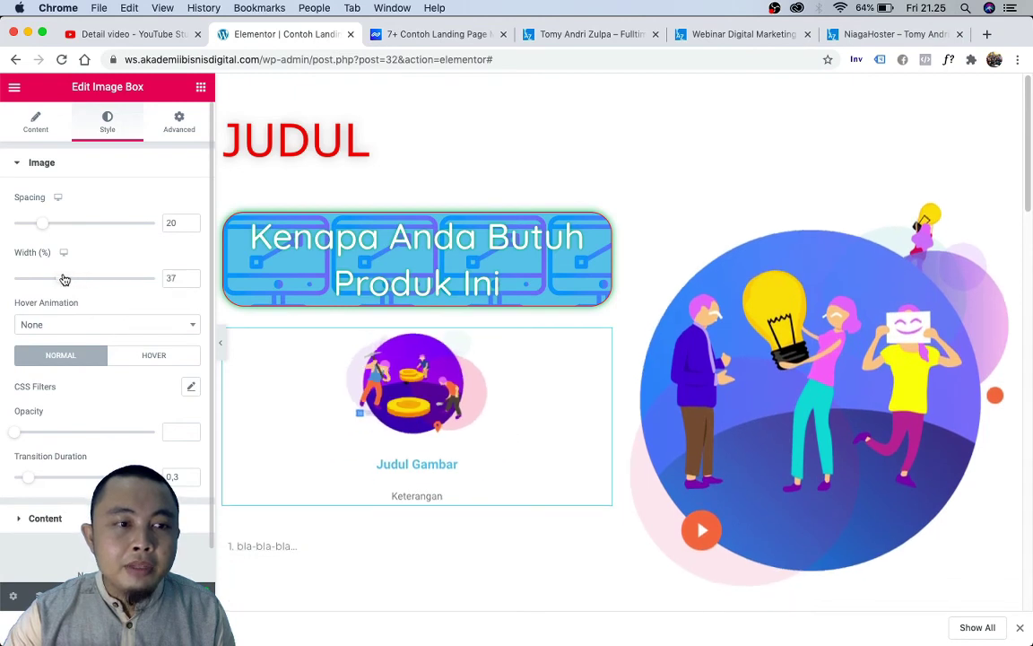
left_click(117, 329)
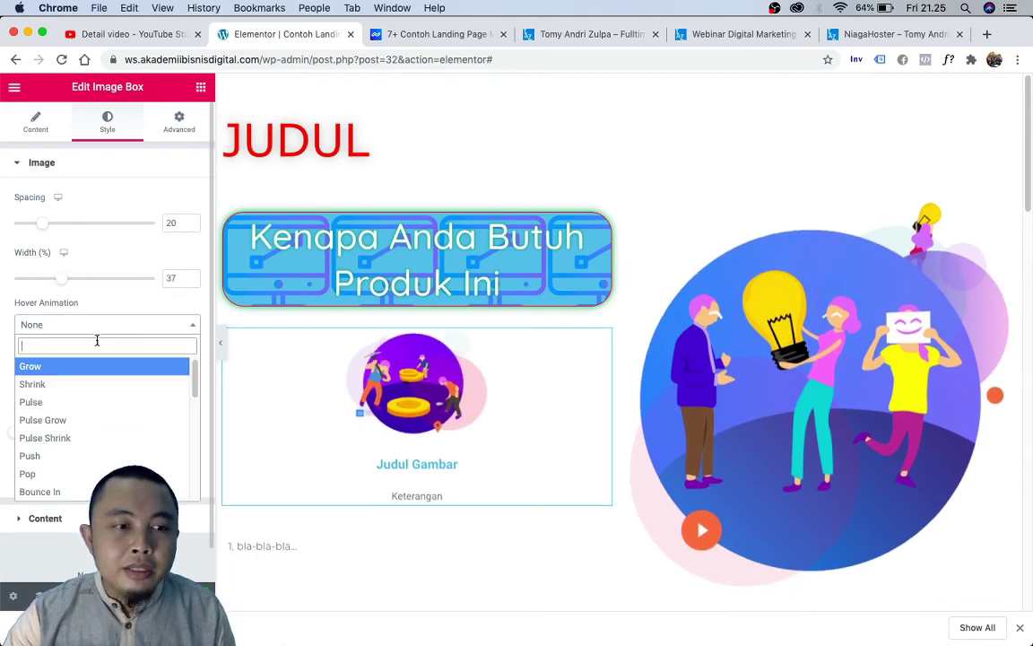
left_click(84, 392)
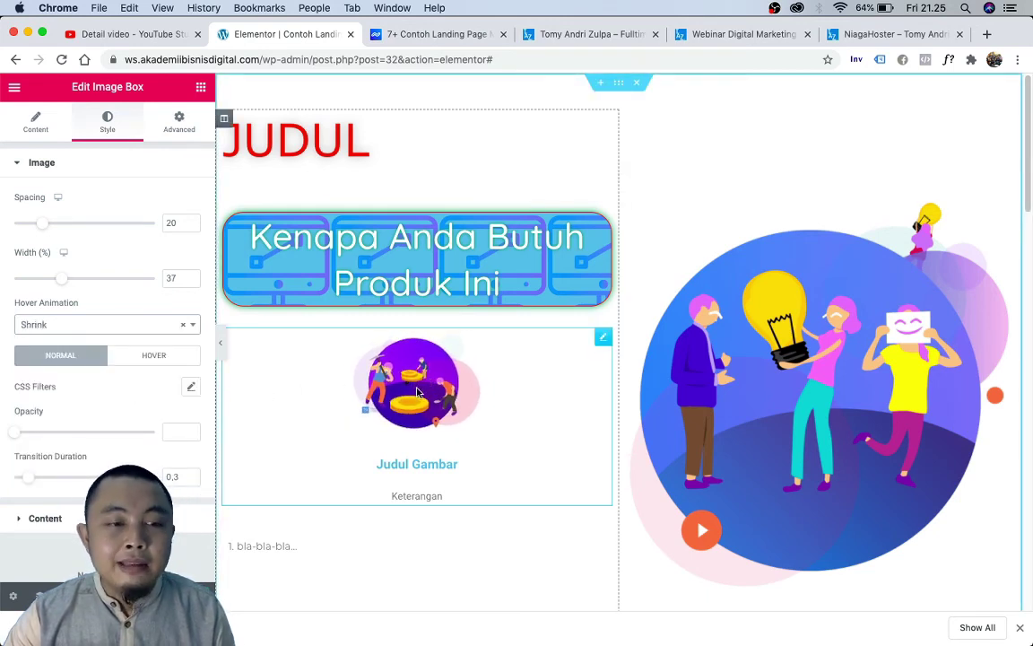
- Expand the image box's content styling to view the alignment, title and description options
scroll(113, 344, "down", 1)
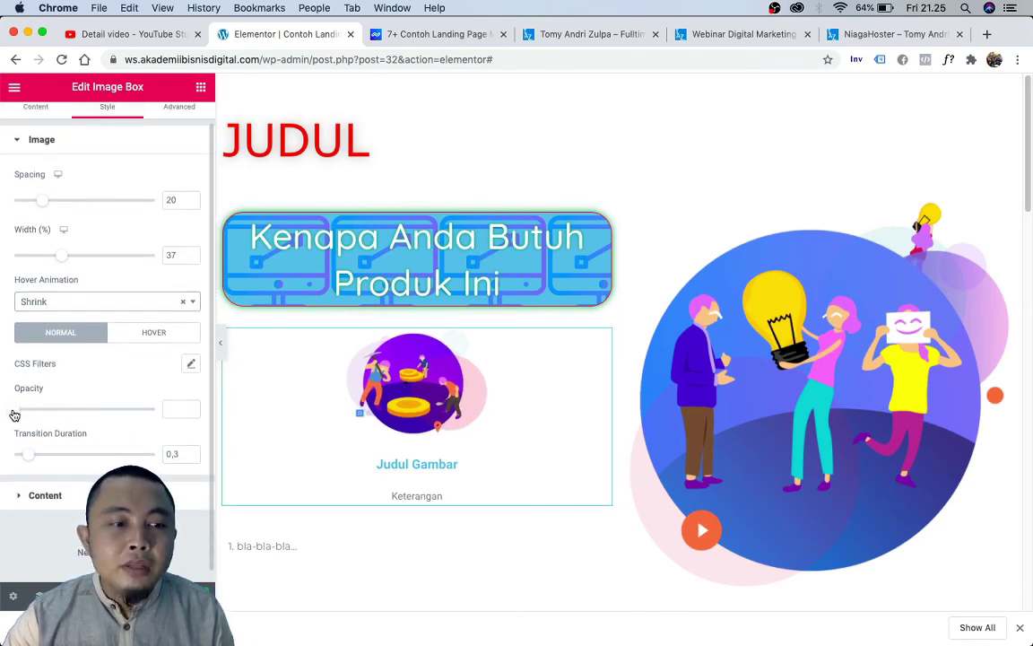
left_click(20, 494)
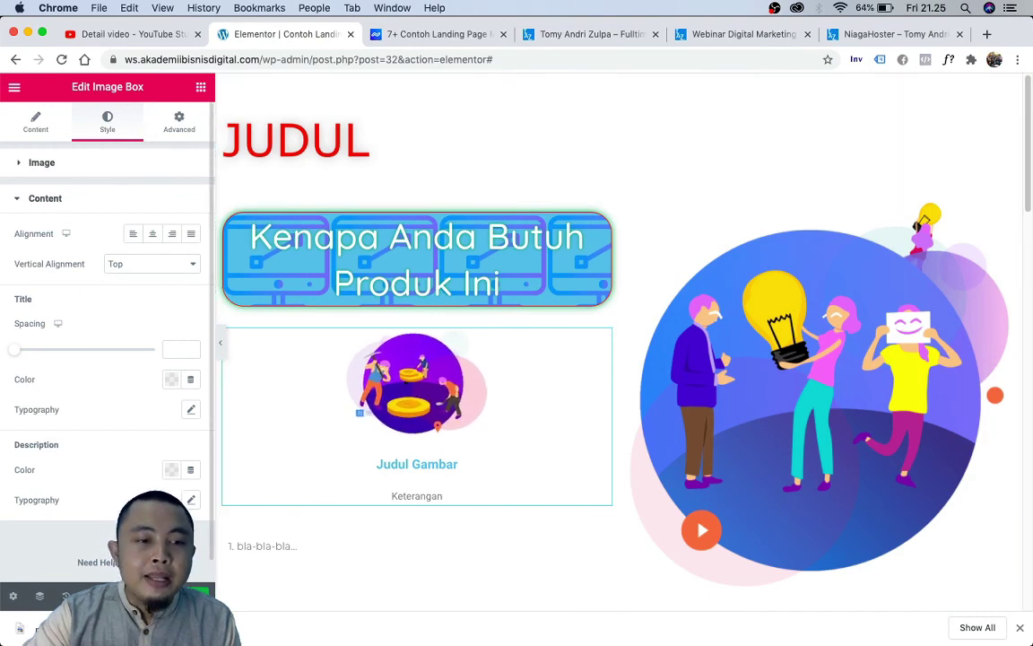
- Switch to the PowerPoint presentation to read the "4 Hal yang Harus Ada" slide and return to the Elementor page in Chrome
mouse_move(723, 628)
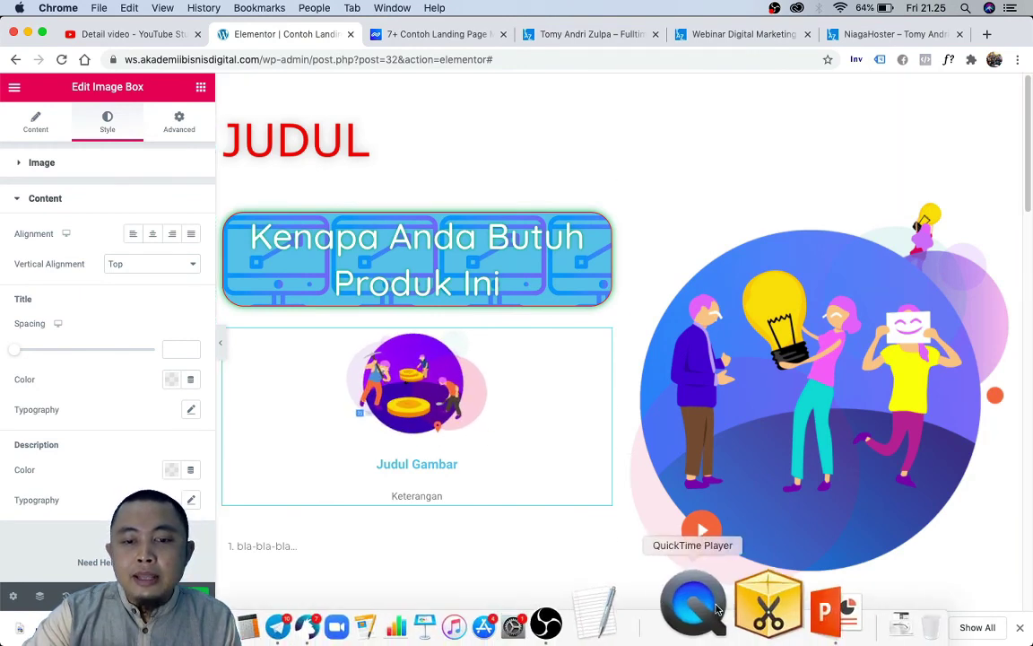
left_click(772, 610)
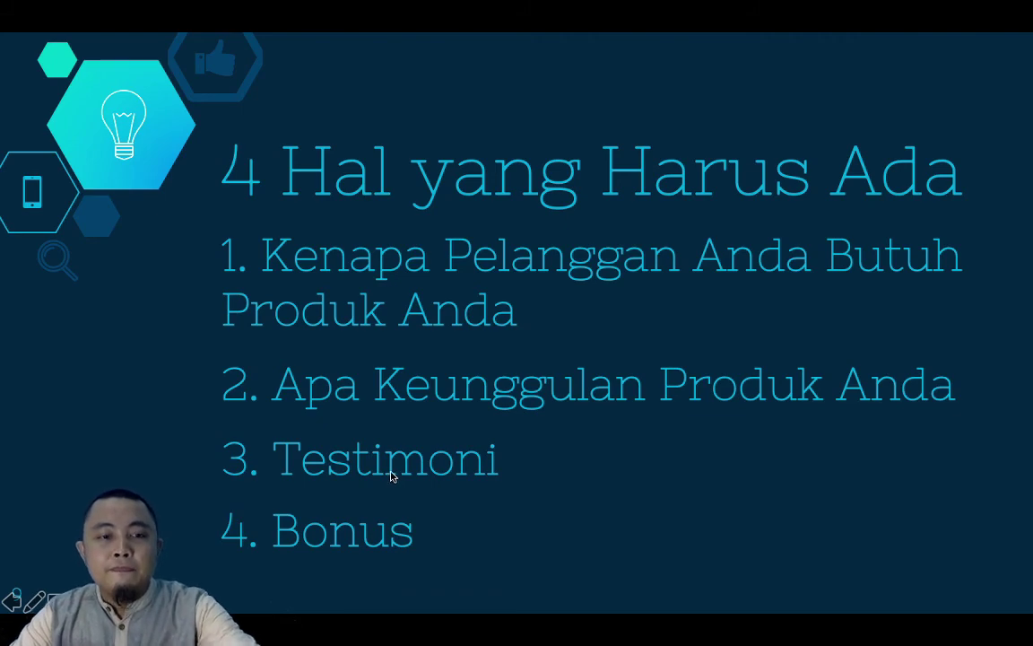
key("super+Tab")
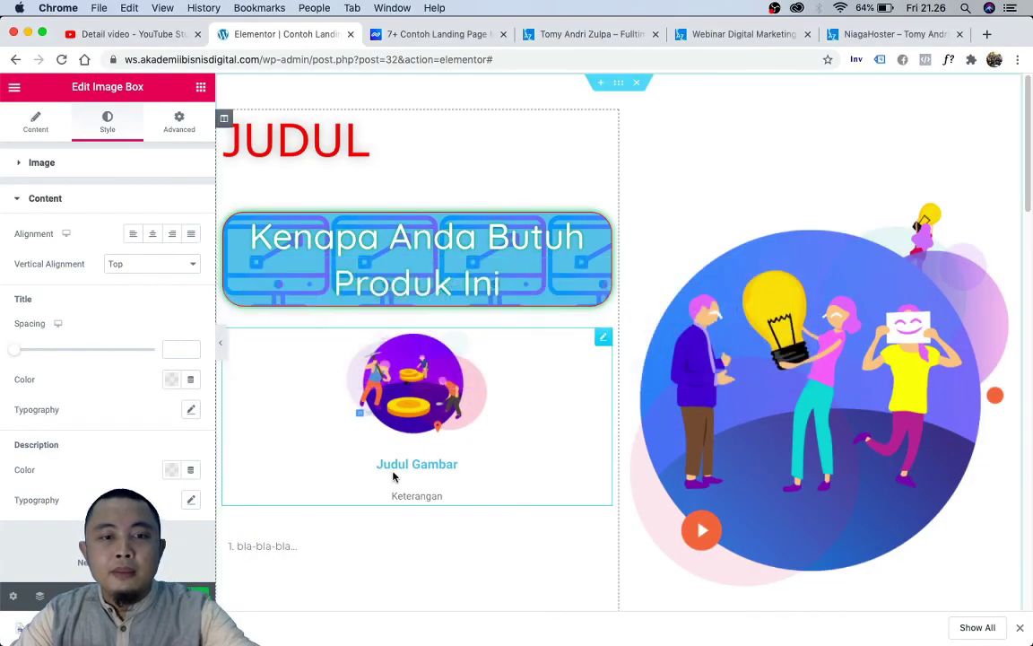
- Review the landing page's sections from the hero through the features, Digital Solutions, counters and Our Team
scroll(336, 377, "down", 3)
scroll(350, 398, "down", 10)
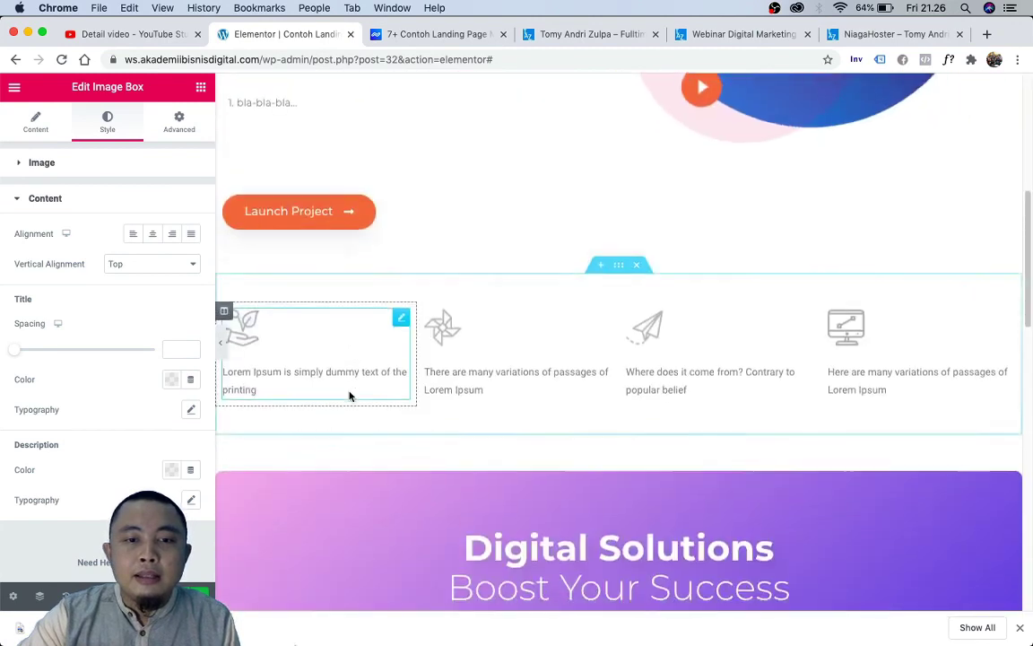
scroll(371, 397, "up", 5)
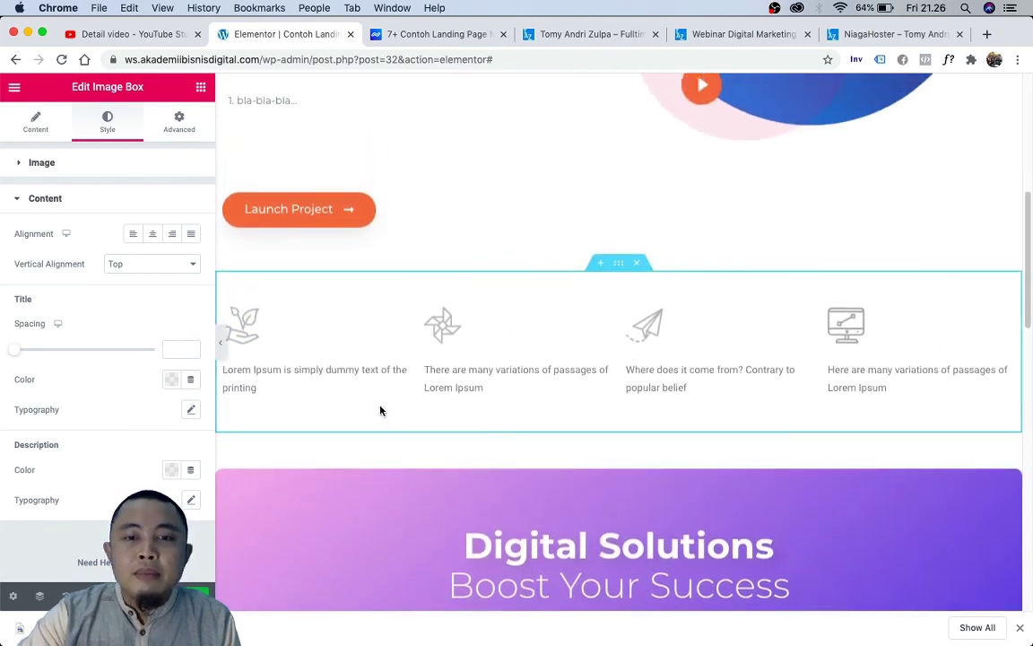
scroll(381, 411, "up", 10)
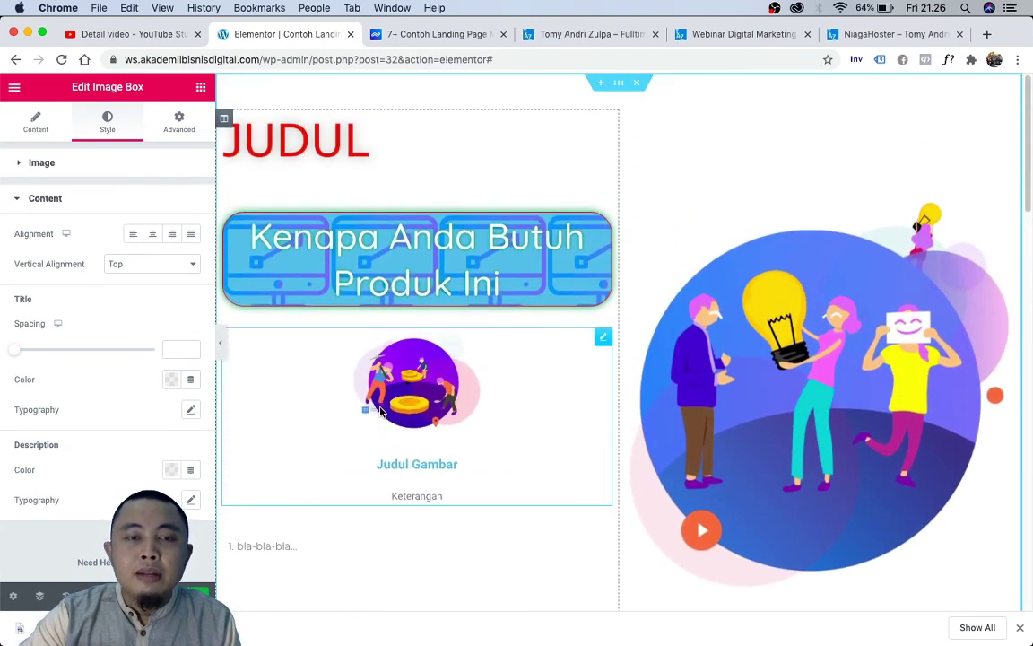
scroll(380, 411, "down", 8)
scroll(380, 410, "down", 5)
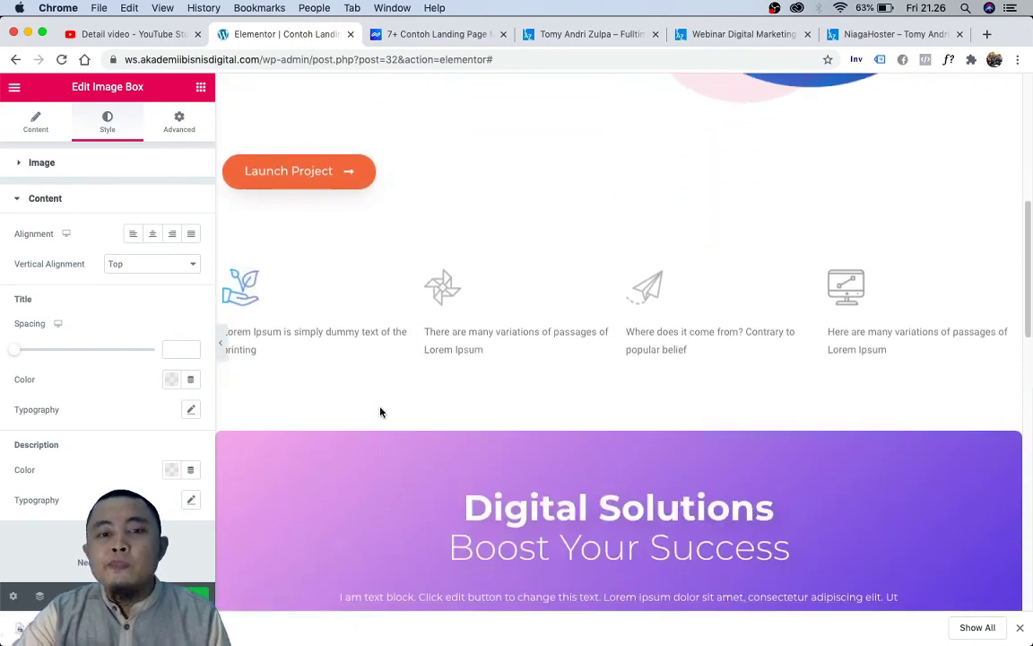
scroll(380, 411, "down", 7)
scroll(380, 408, "down", 9)
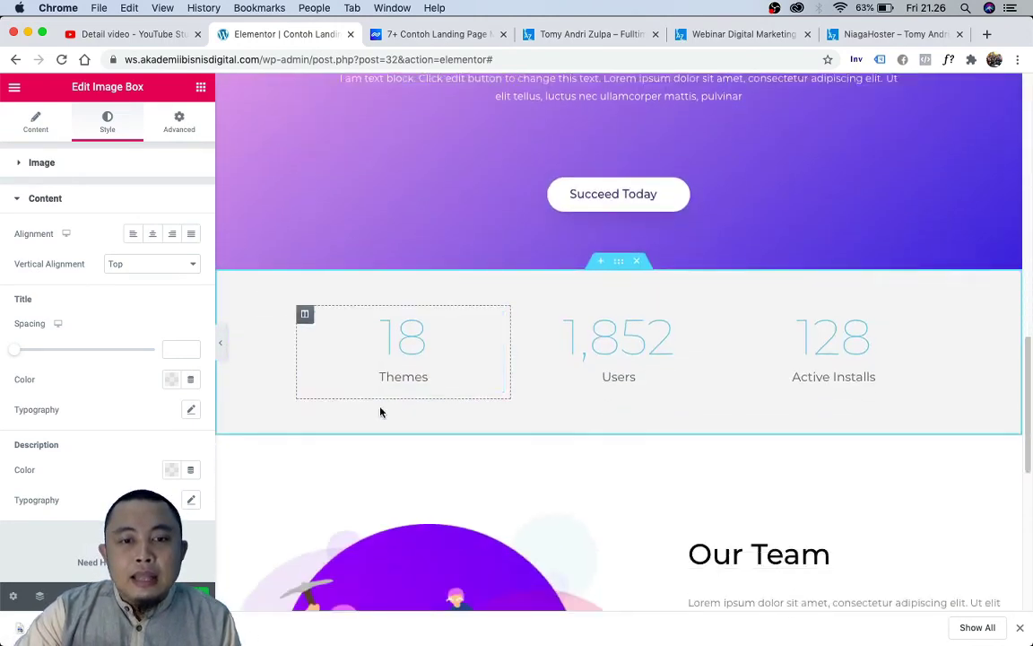
scroll(380, 411, "down", 5)
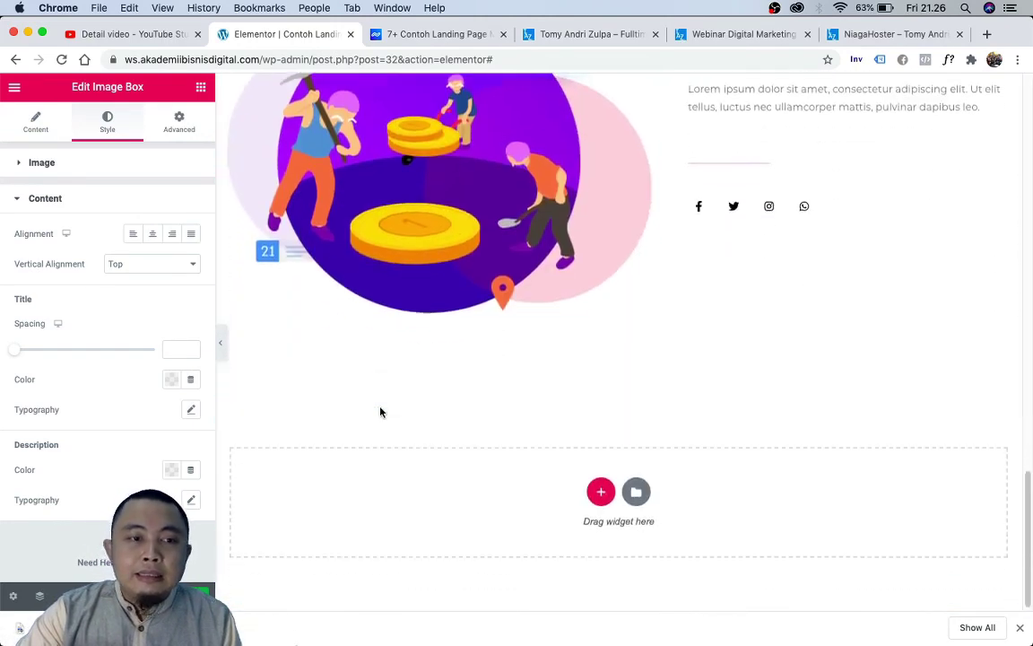
scroll(313, 402, "up", 20)
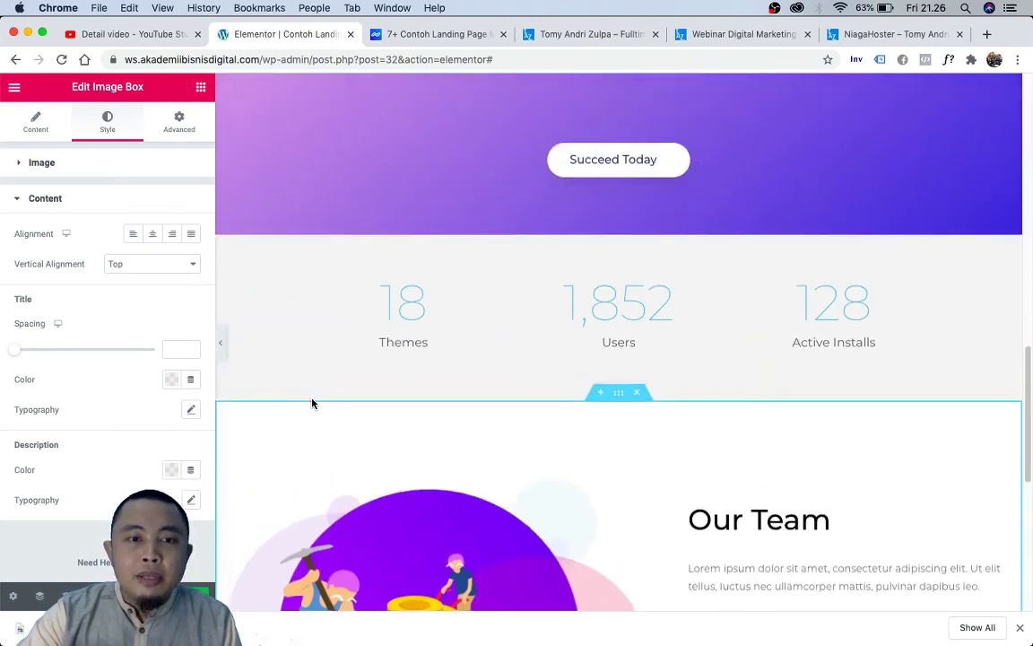
scroll(312, 406, "up", 1)
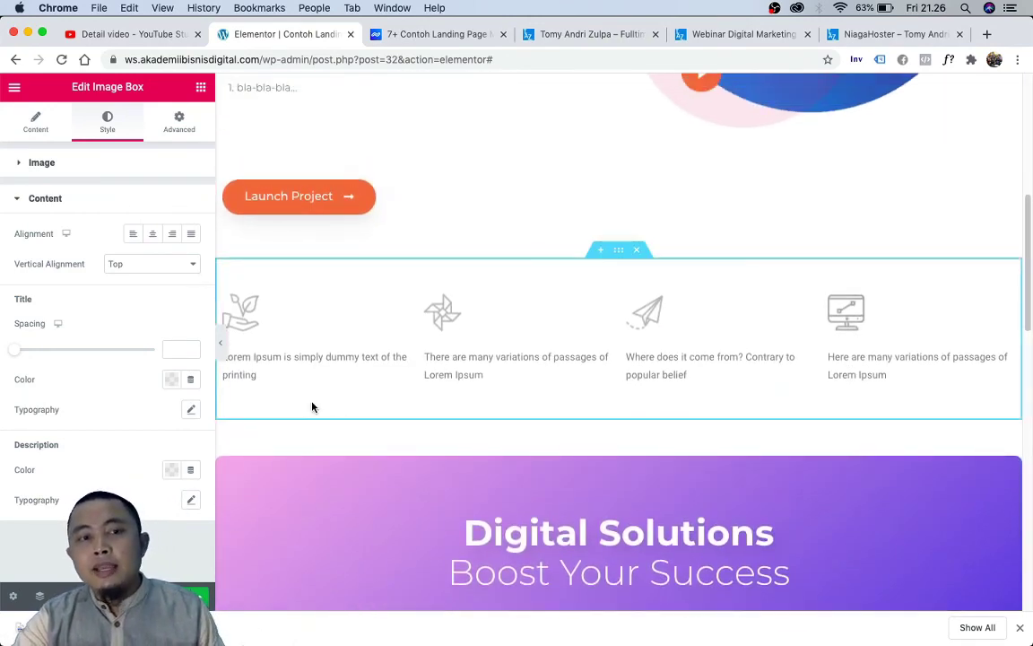
scroll(312, 406, "up", 10)
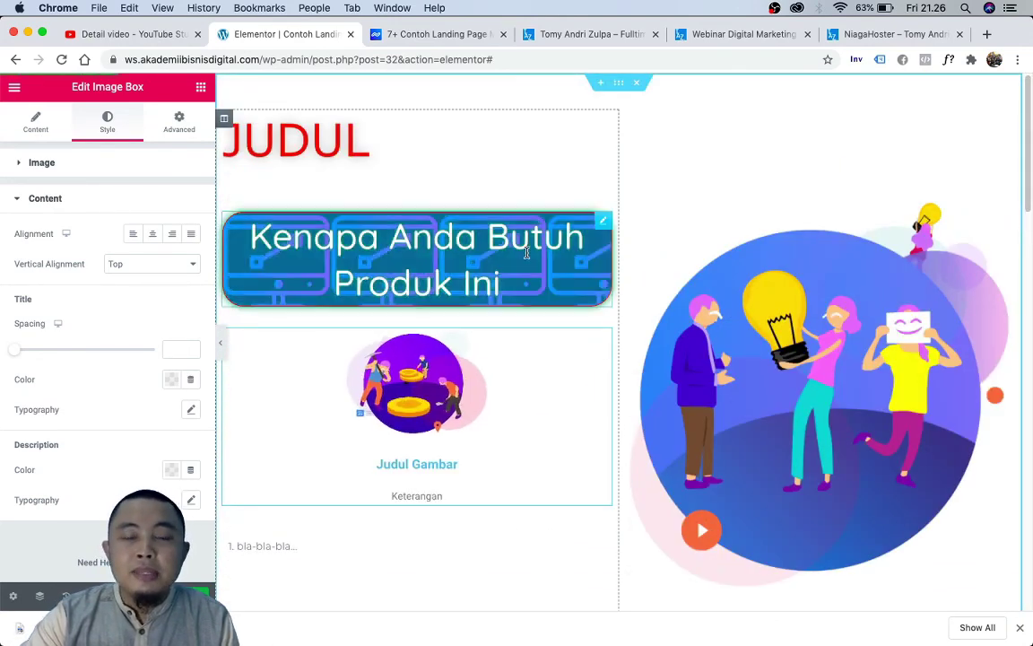
- Open the settings of the first image box in the four-column features row below the hero
scroll(638, 297, "down", 1)
scroll(638, 297, "down", 11)
scroll(637, 295, "up", 3)
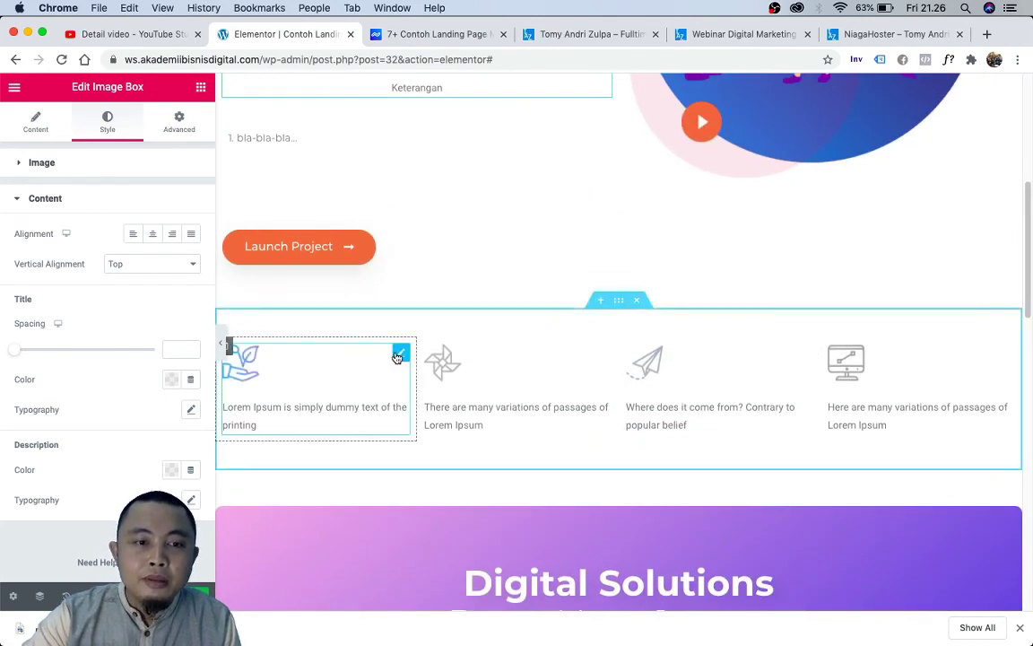
left_click(401, 352)
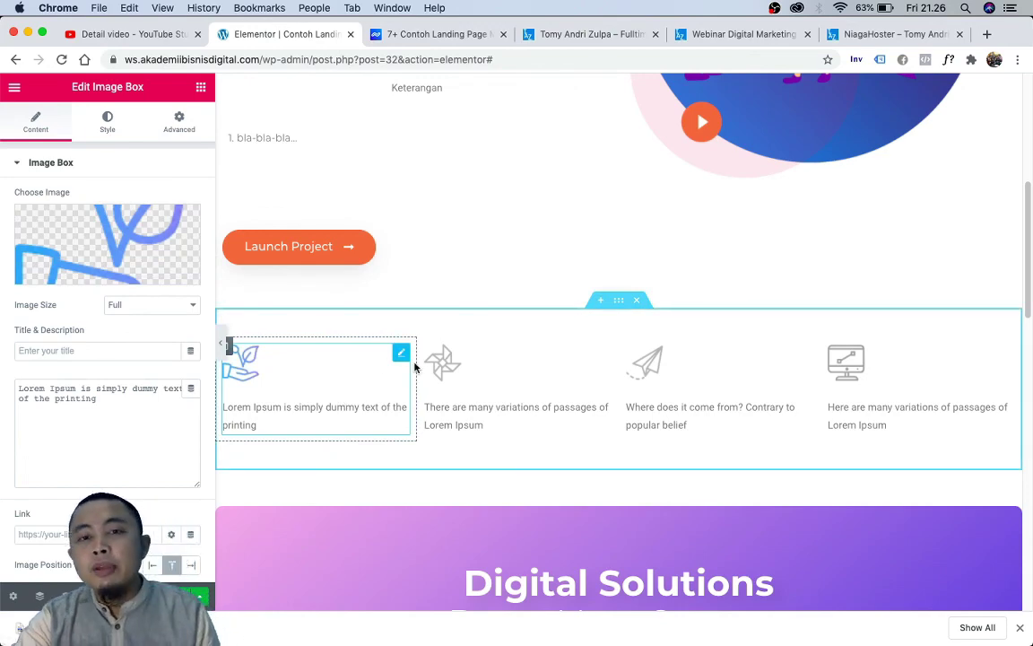
- Open the settings of the Active Installs counter in the statistics section
scroll(415, 365, "up", 5)
scroll(418, 367, "down", 15)
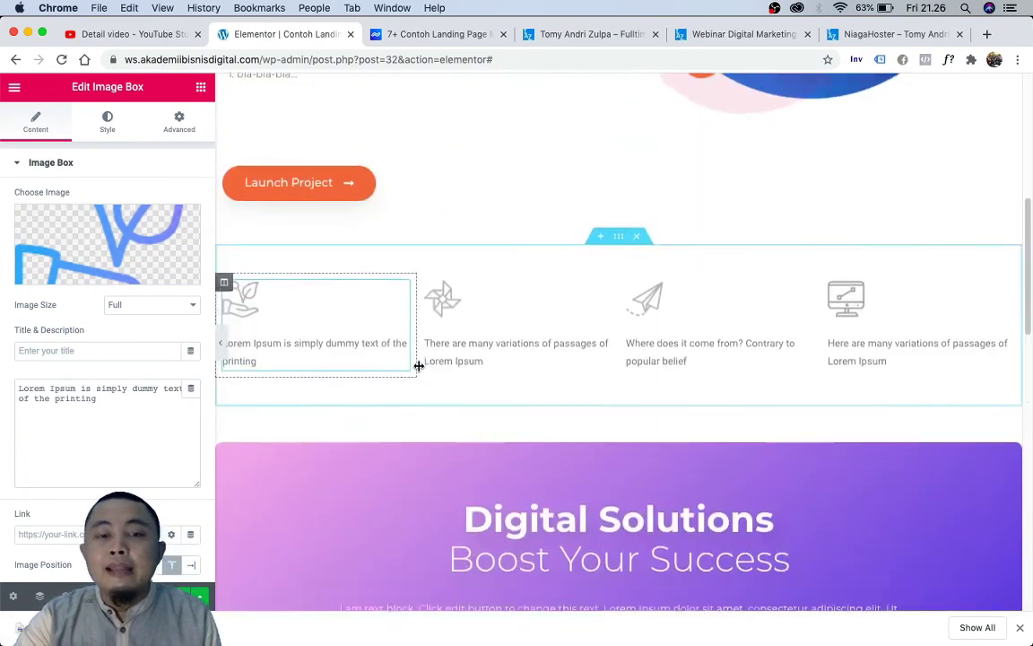
scroll(418, 371, "down", 3)
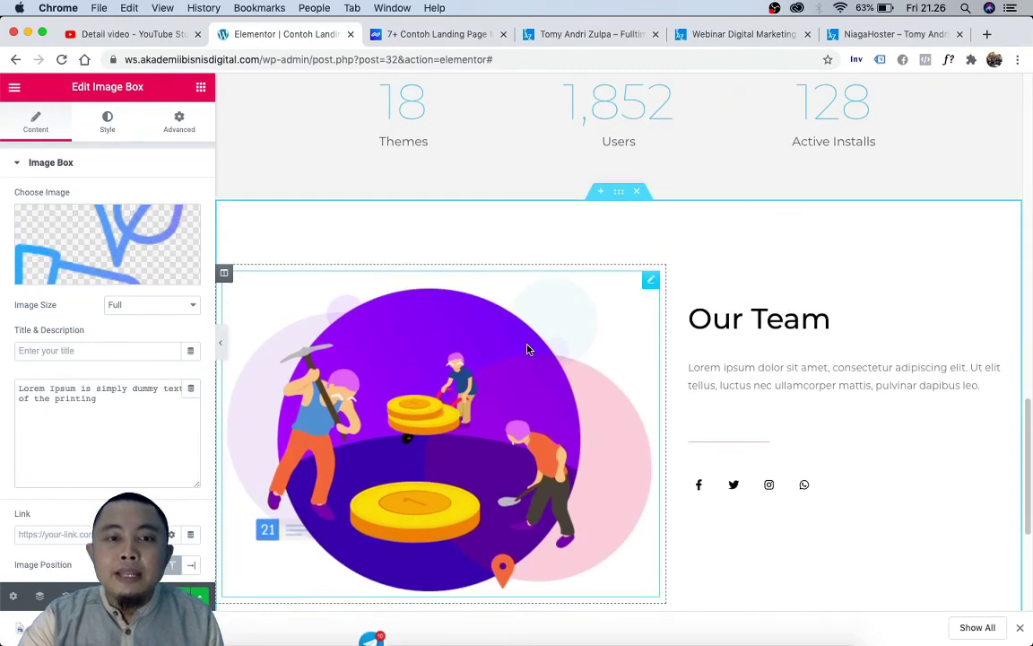
scroll(528, 350, "up", 3)
left_click(925, 229)
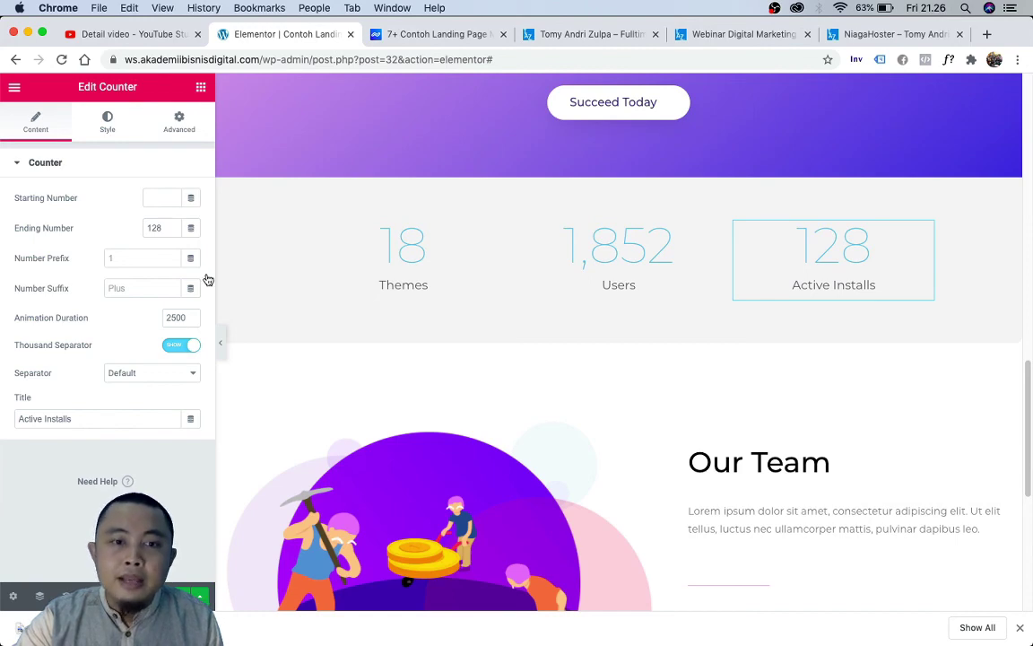
- Open the Our Team social icons and inspect the settings of the Facebook, Twitter, Instagram and Whatsapp items
scroll(628, 408, "down", 9)
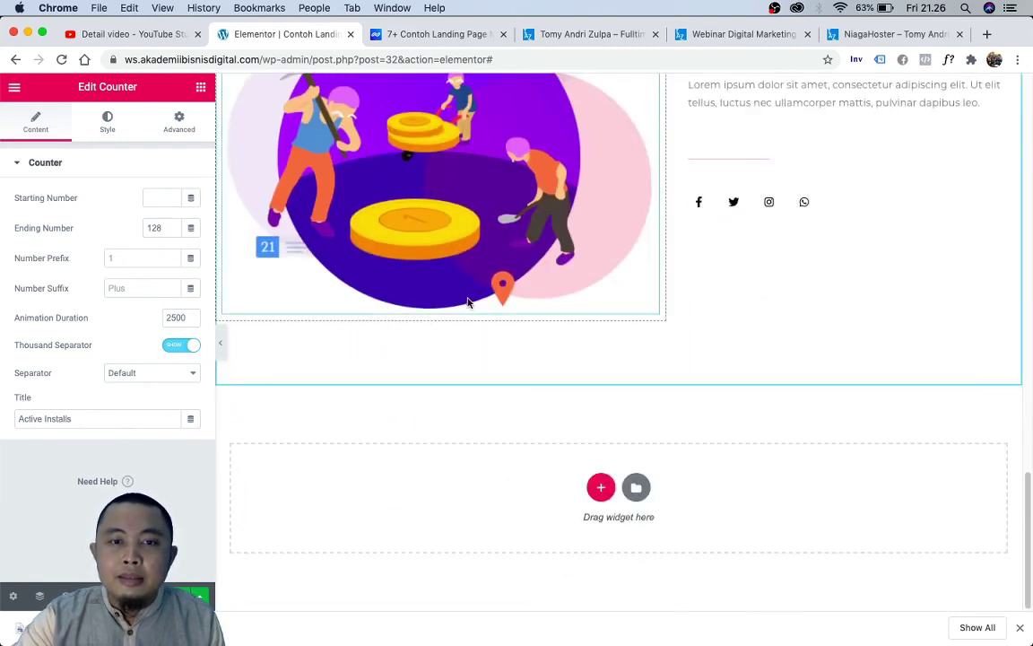
scroll(556, 305, "up", 7)
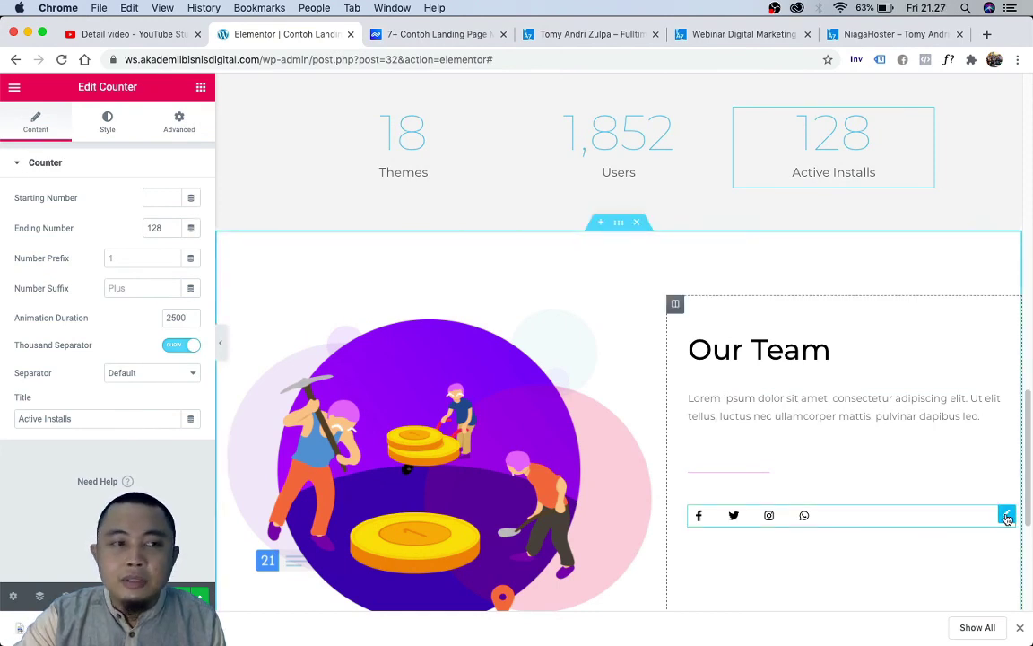
left_click(1006, 517)
left_click(75, 229)
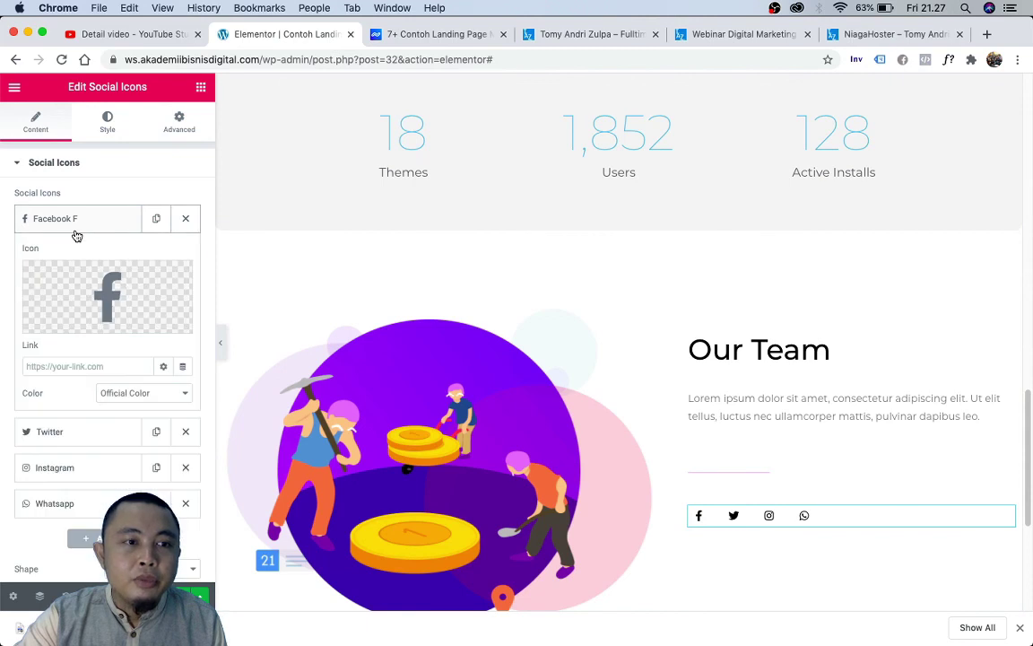
left_click(105, 367)
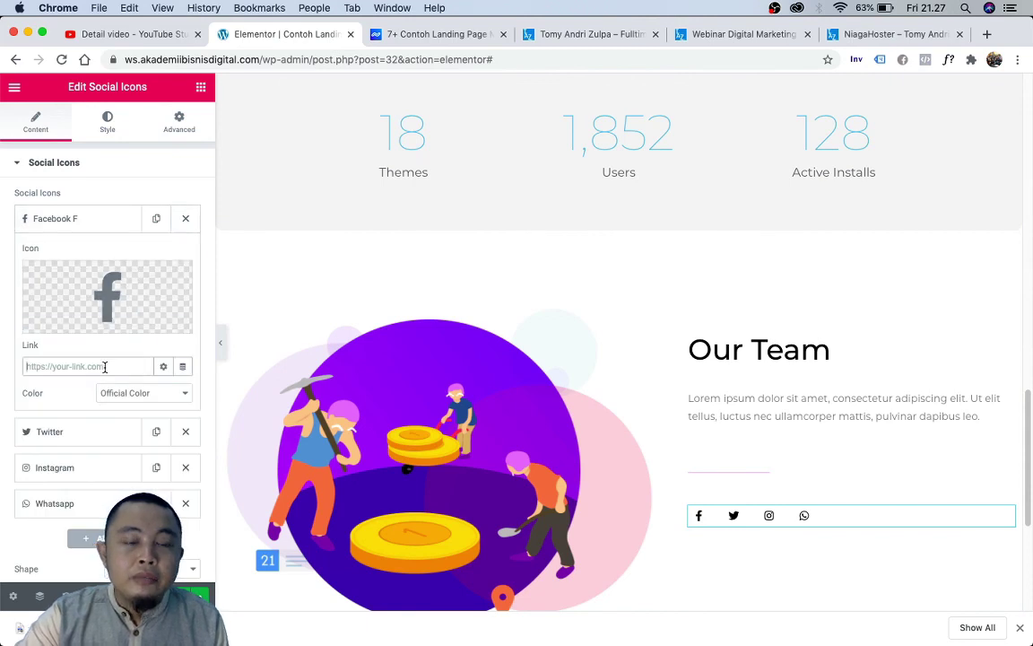
left_click(94, 440)
left_click(93, 466)
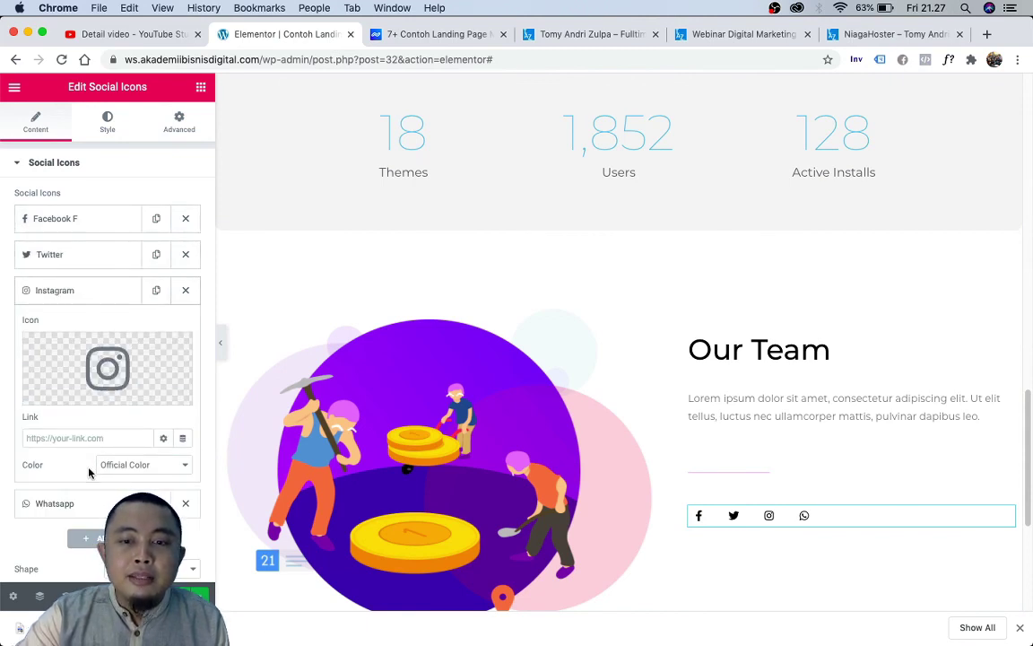
left_click(81, 504)
scroll(547, 467, "down", 5)
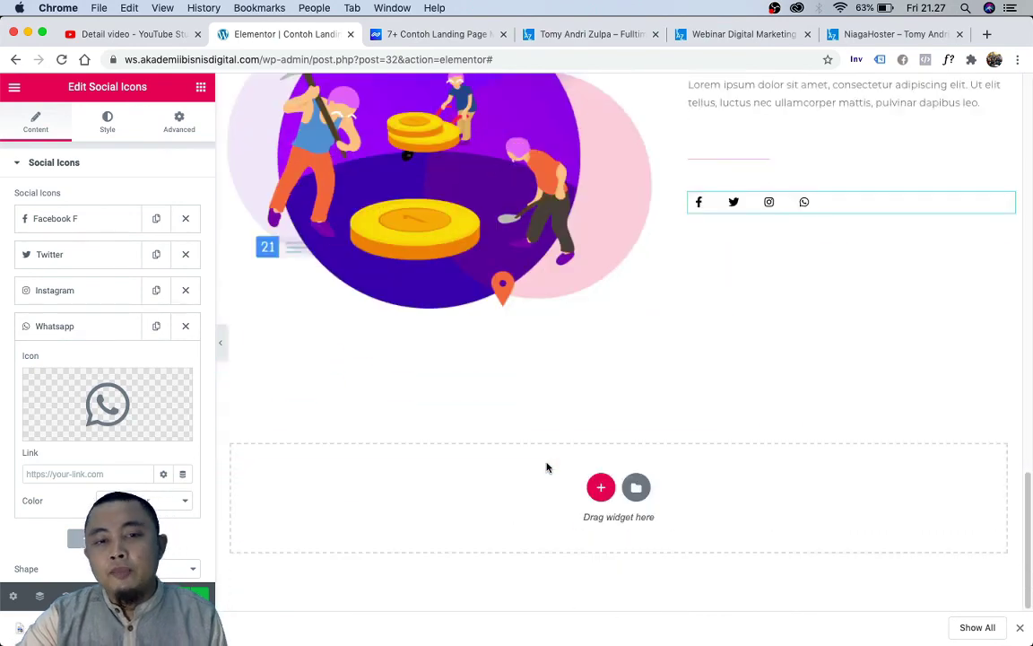
scroll(547, 467, "up", 5)
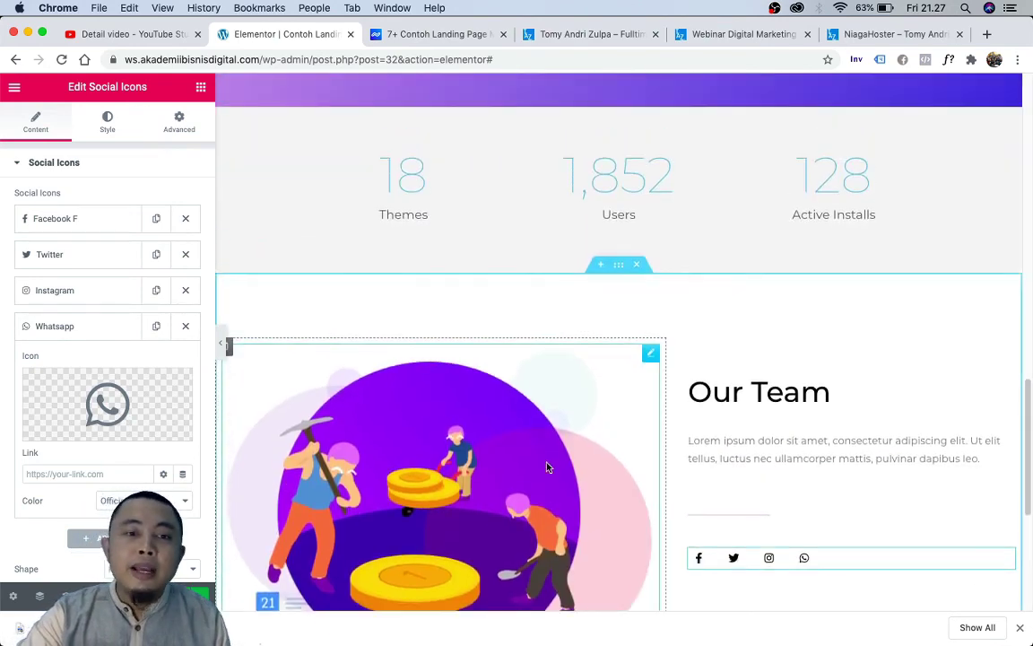